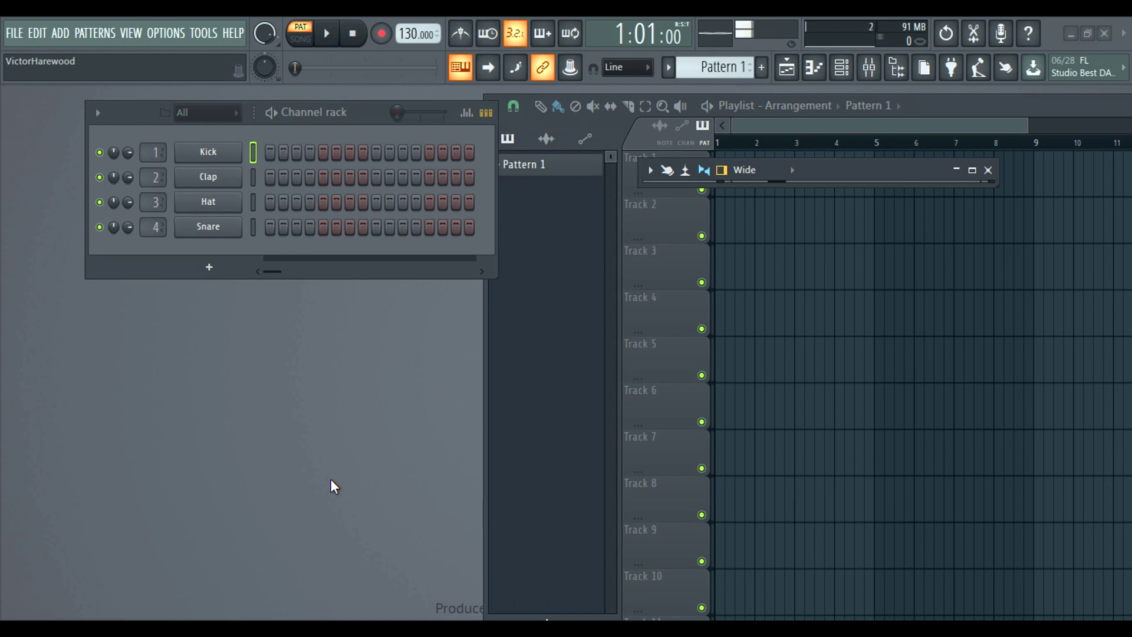
- Add Clap hits on steps 5 and 14 and a Kick hit on step 11, then play the pattern
left_click_drag(498, 279, 551, 280)
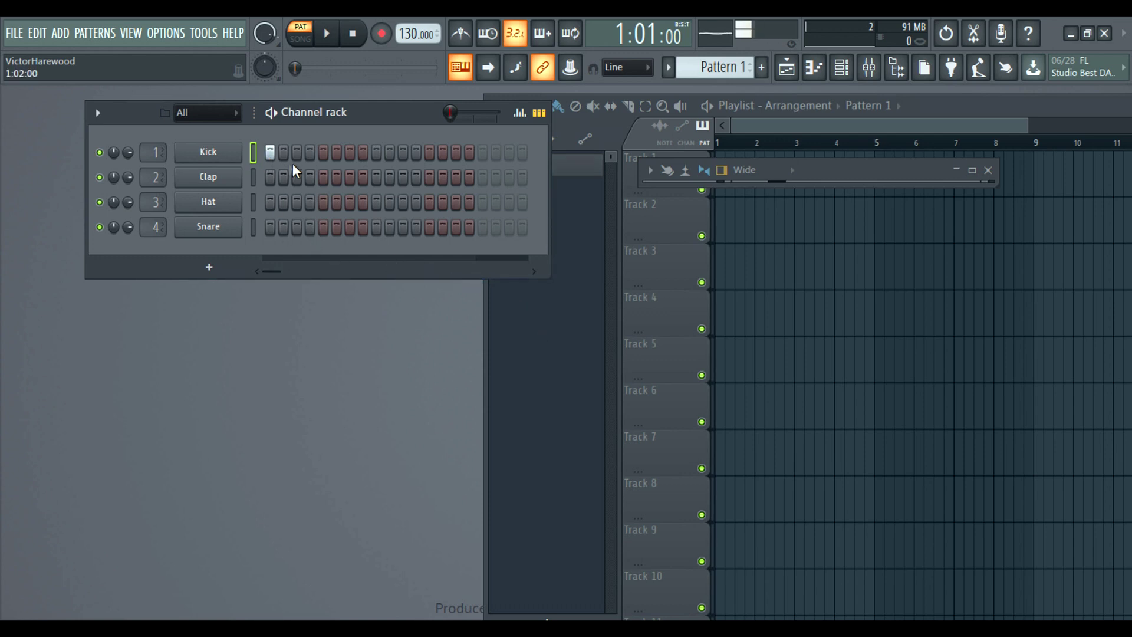
left_click(324, 178)
left_click(403, 151)
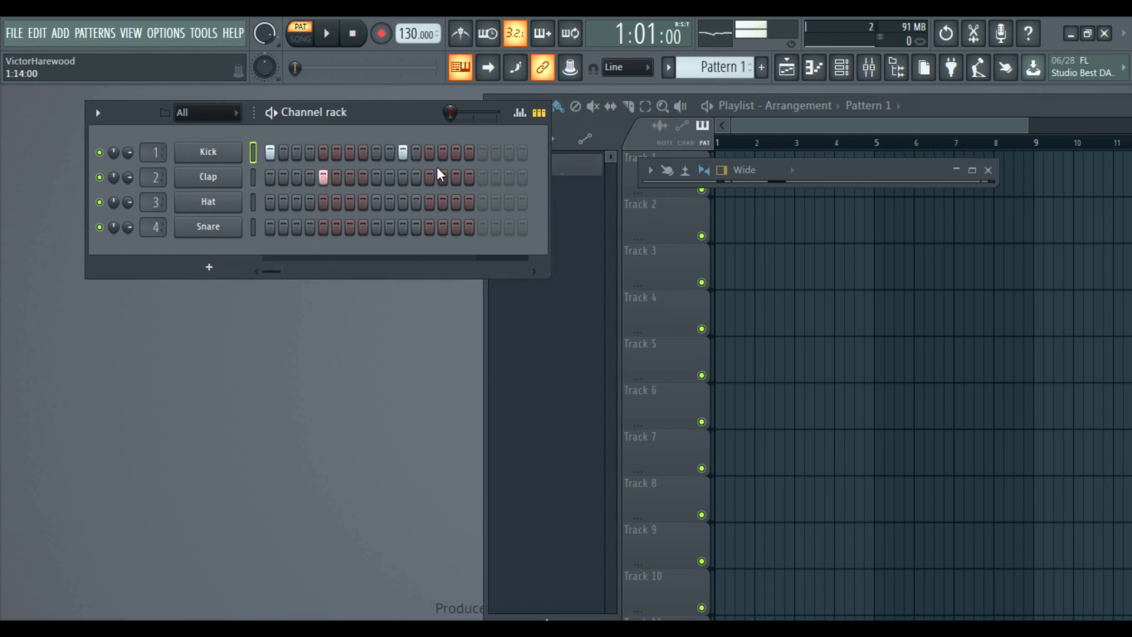
left_click(447, 173)
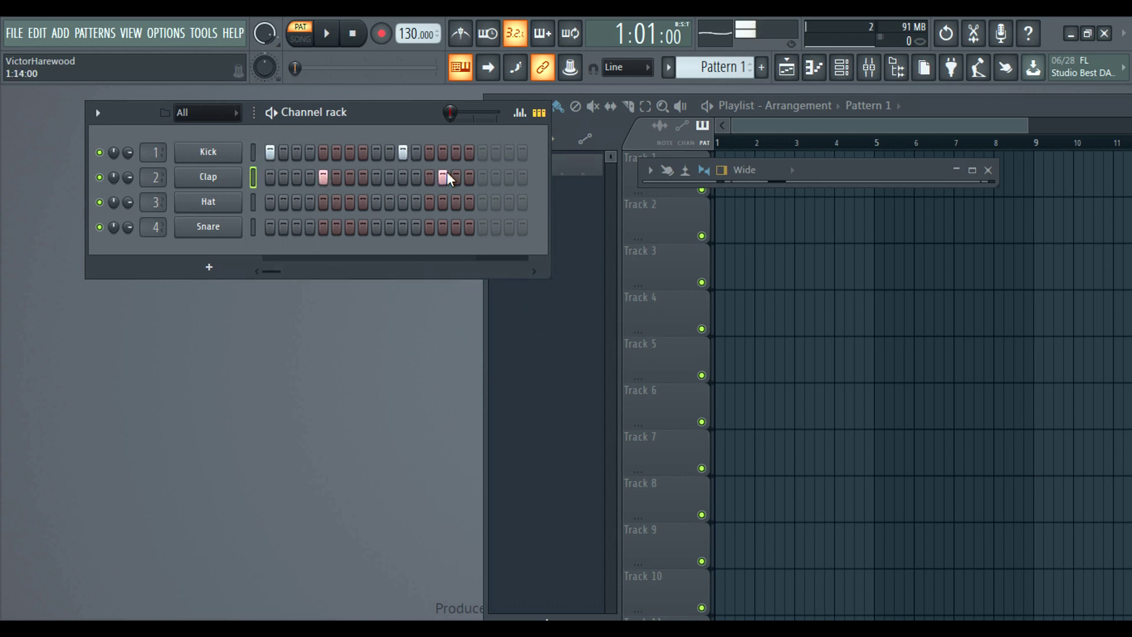
left_click(328, 34)
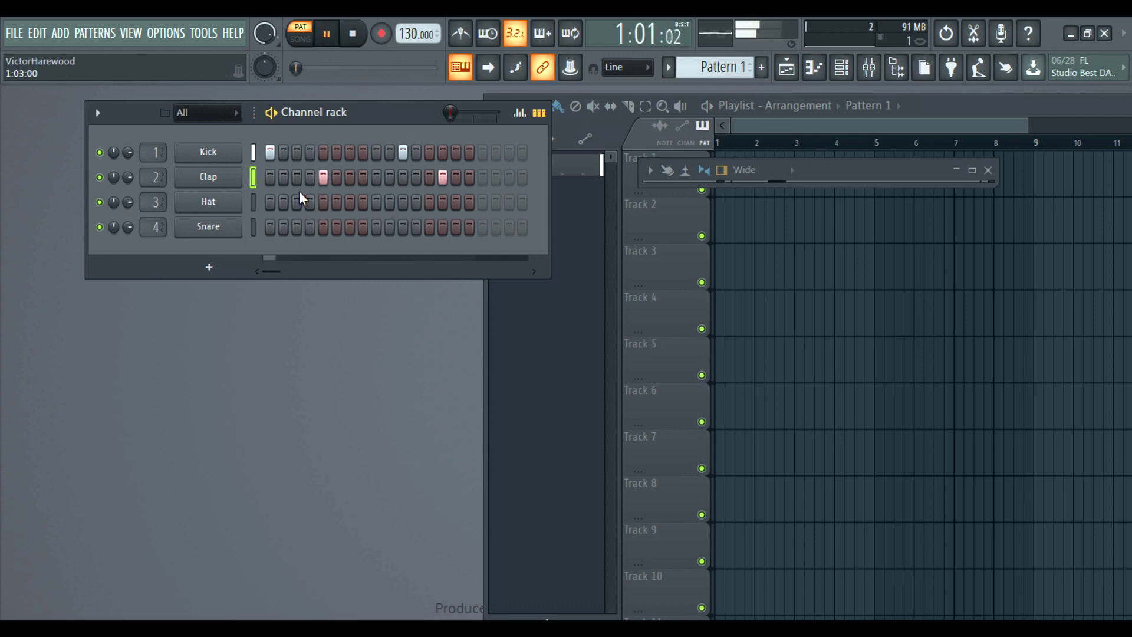
left_click(216, 271)
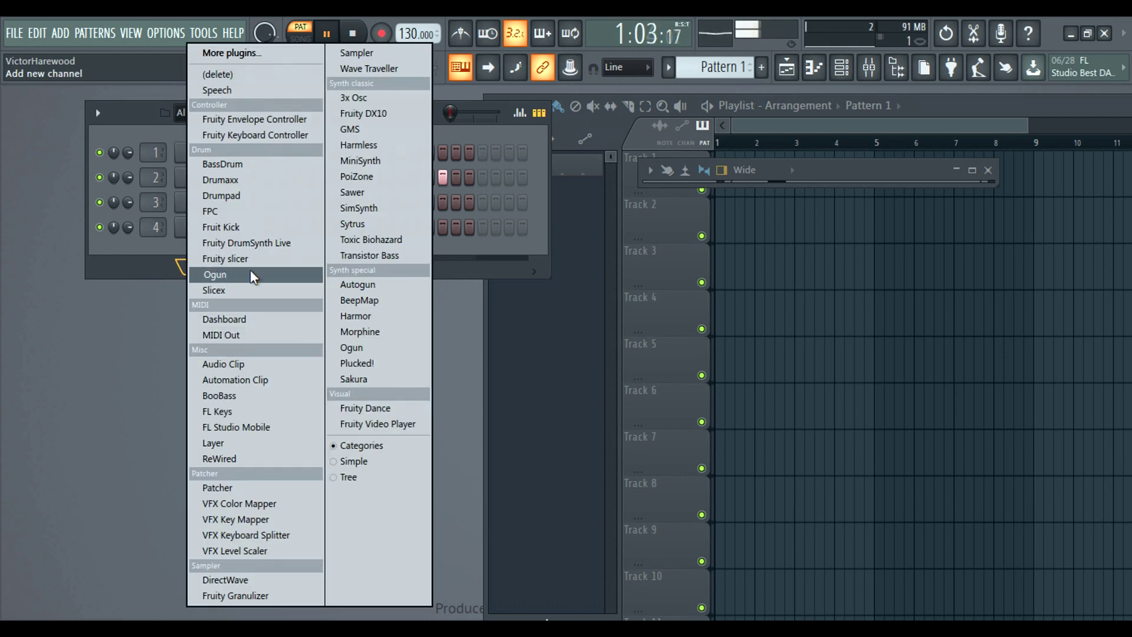
- Add a GMS synth channel and clone it as GMS #2
left_click(349, 129)
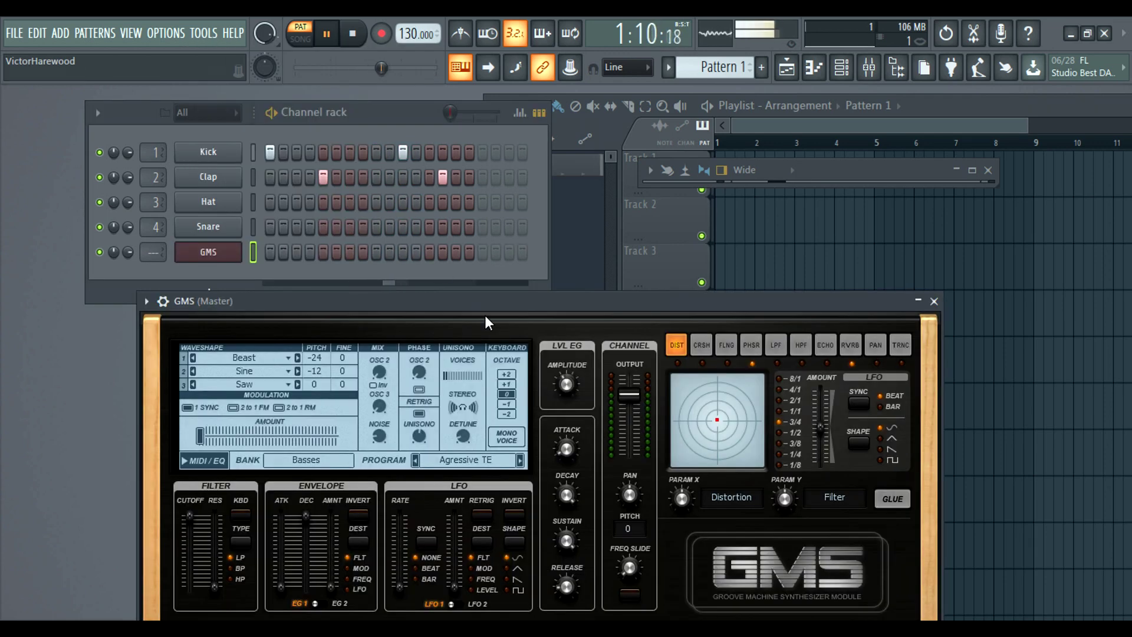
right_click(214, 255)
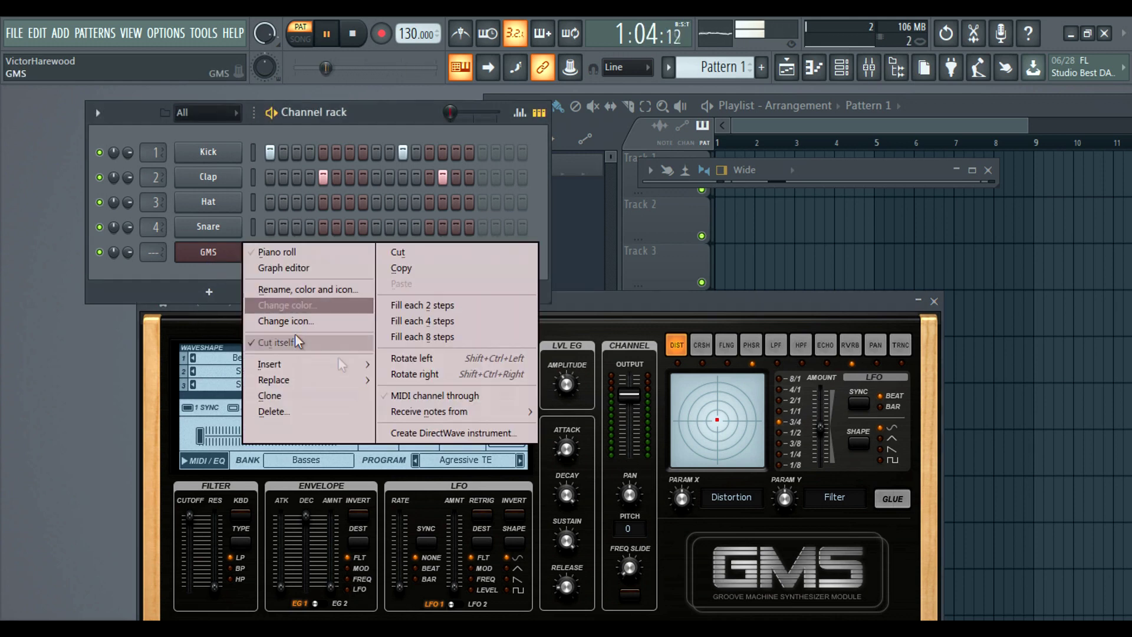
left_click(348, 395)
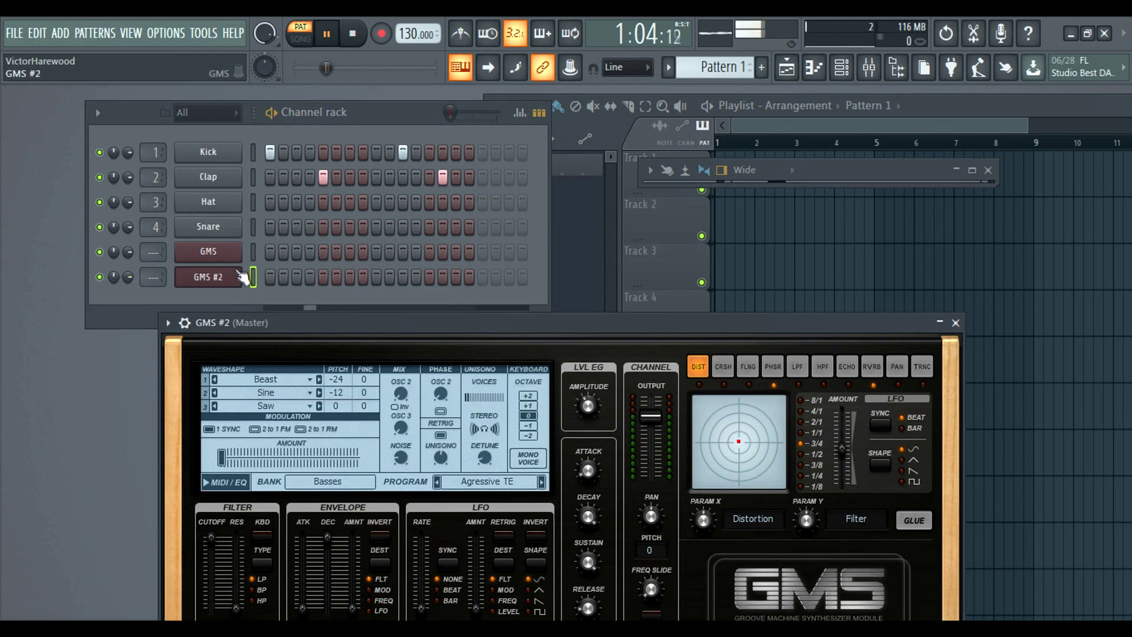
- Load the Analog Bass 1 TE preset on the original GMS channel and stop playback
left_click(254, 253)
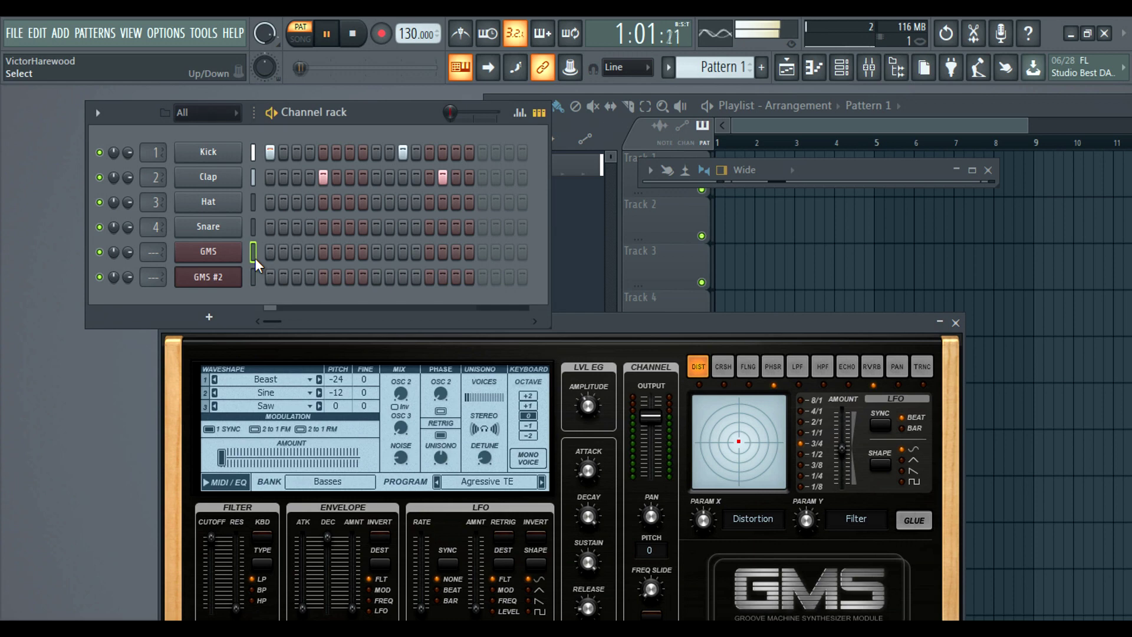
left_click(209, 254)
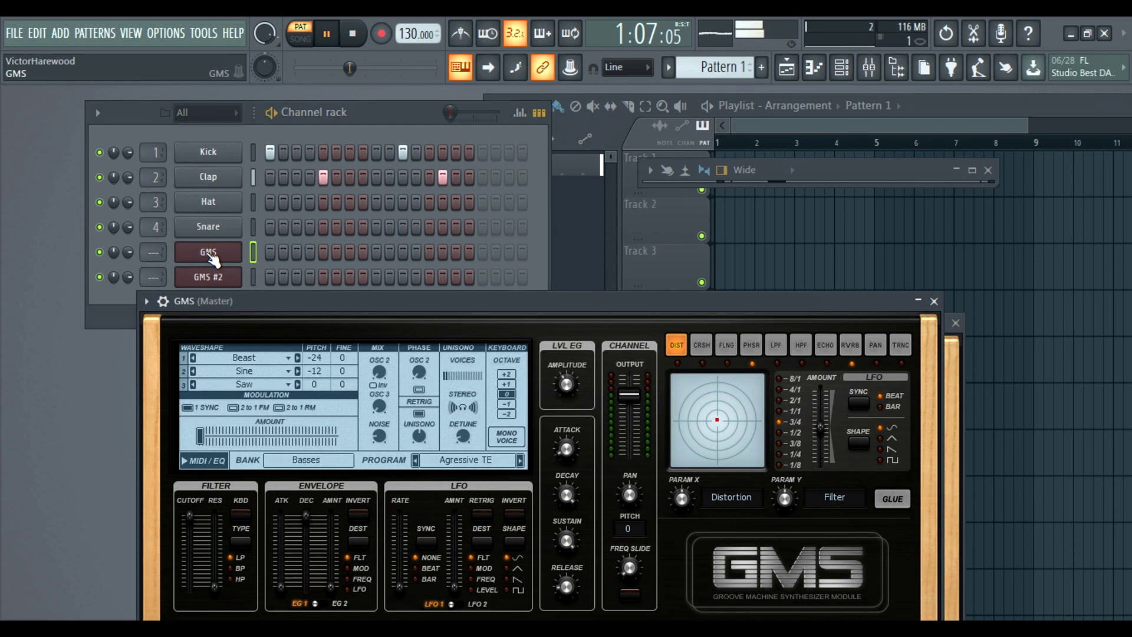
left_click(444, 457)
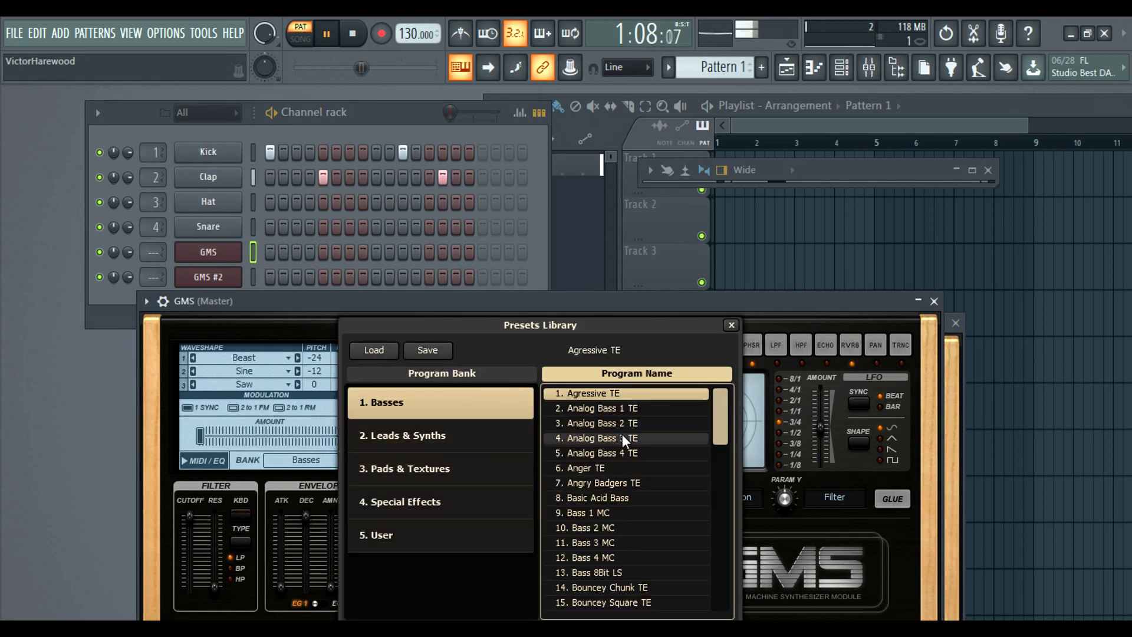
left_click(635, 410)
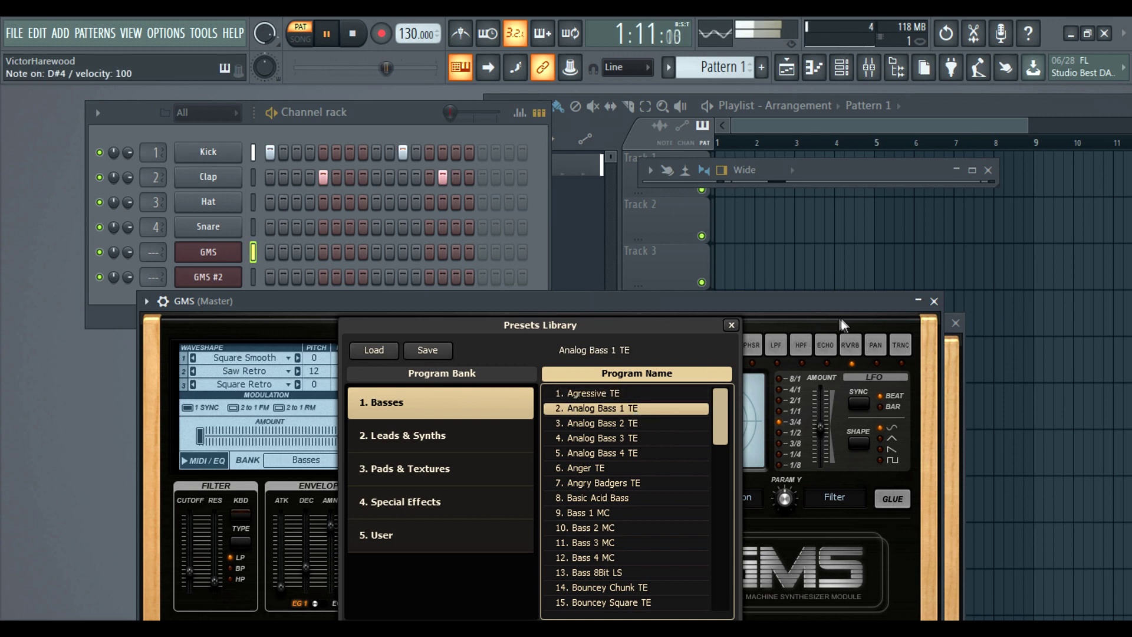
left_click(731, 326)
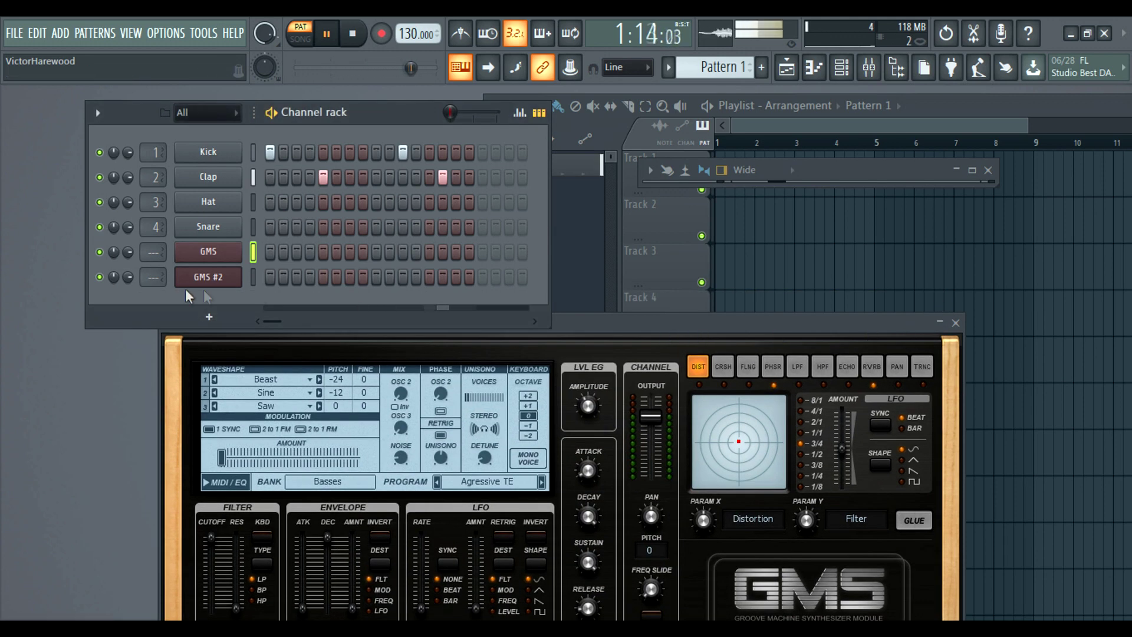
left_click(352, 36)
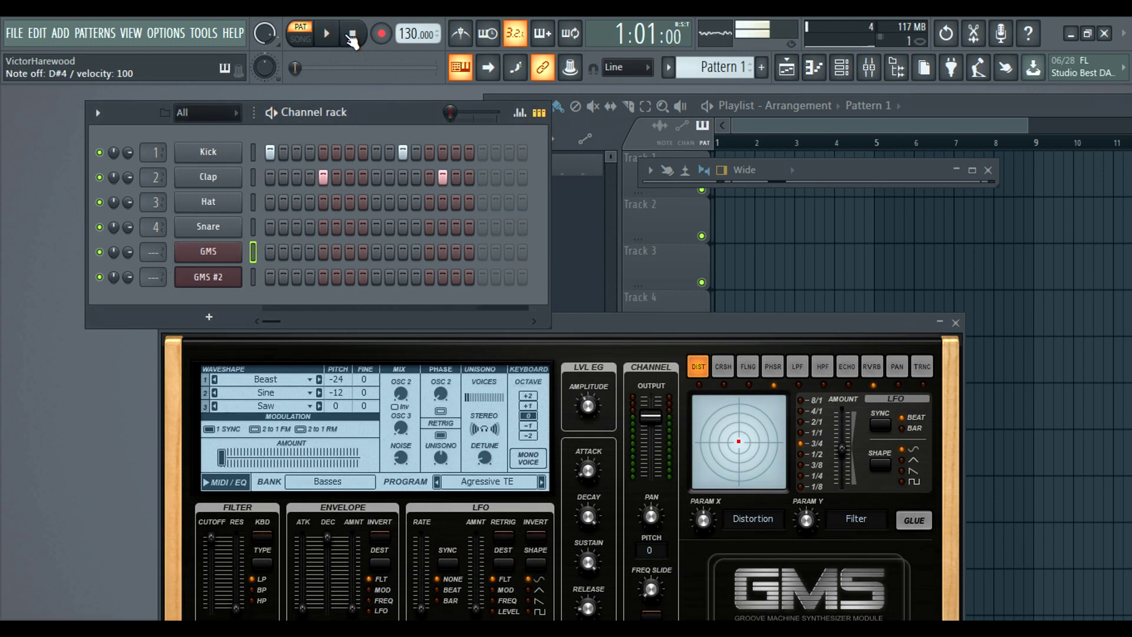
- Record a live-played GMS part as notes and automation after the precount
left_click(381, 34)
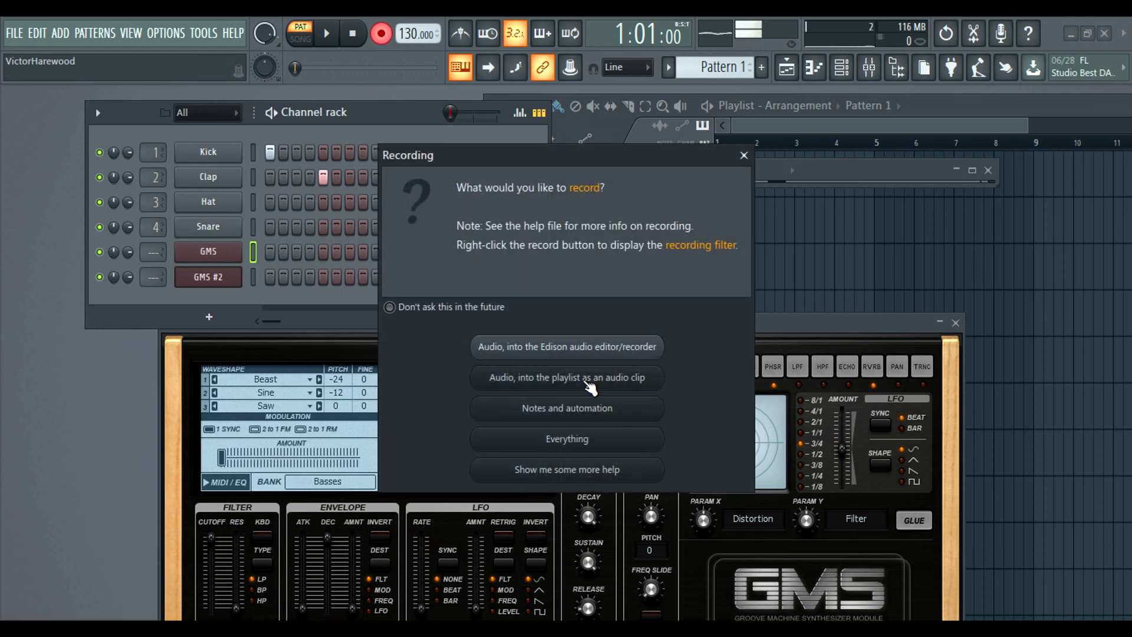
left_click(532, 409)
left_click(327, 34)
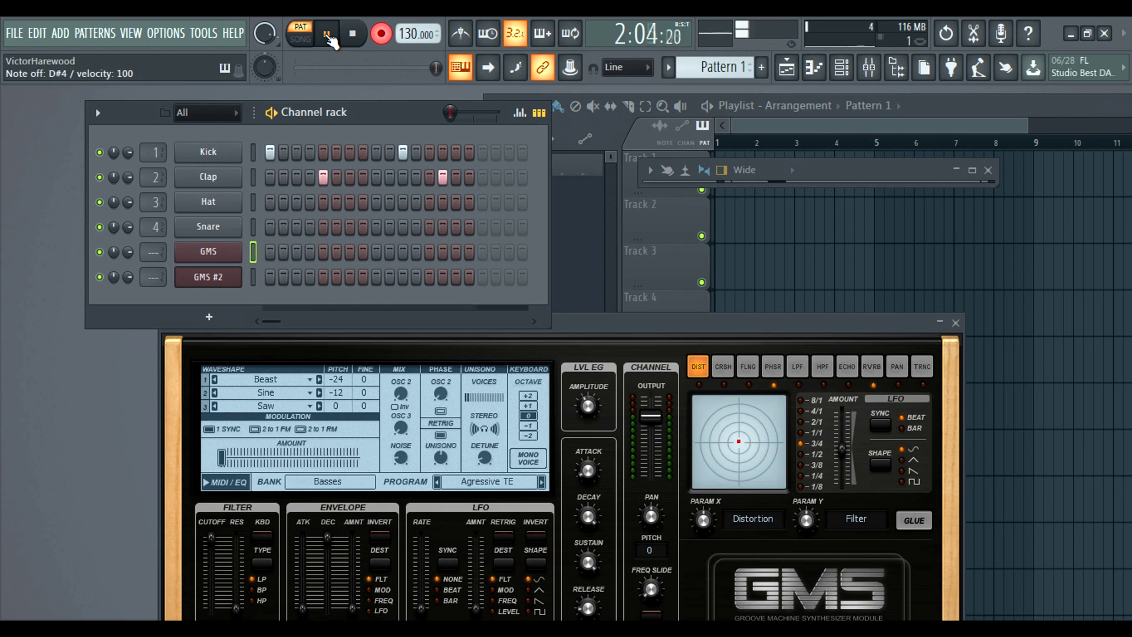
left_click(353, 34)
- In the GMS piano roll, delete the last D#4 note, quantize the rest, and play them back
left_click(457, 257)
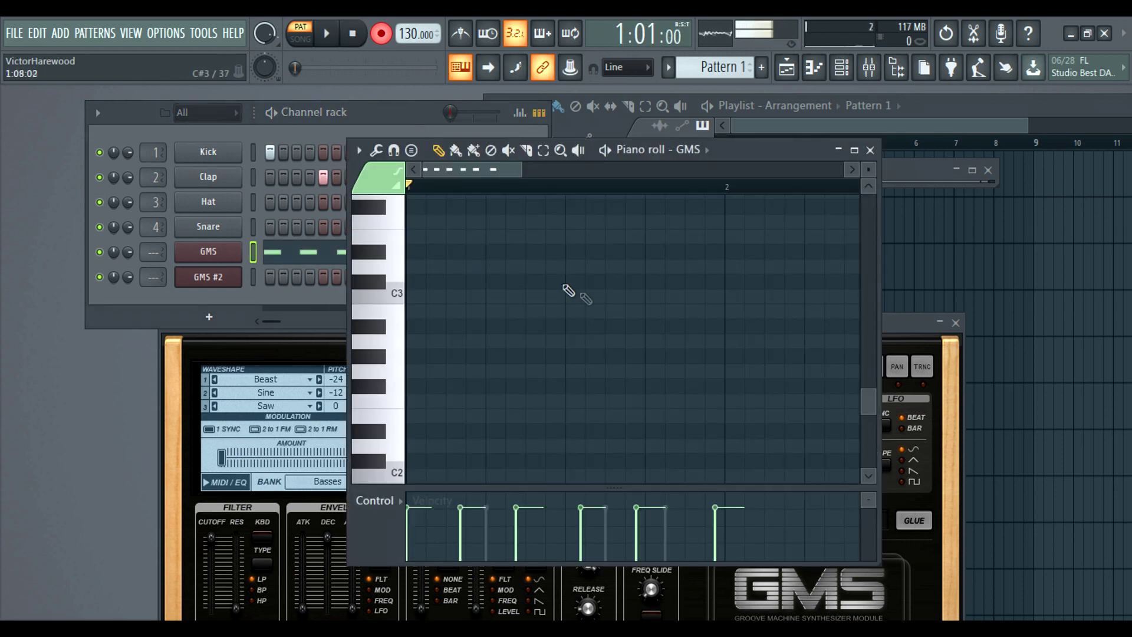
left_click_drag(530, 172, 569, 196)
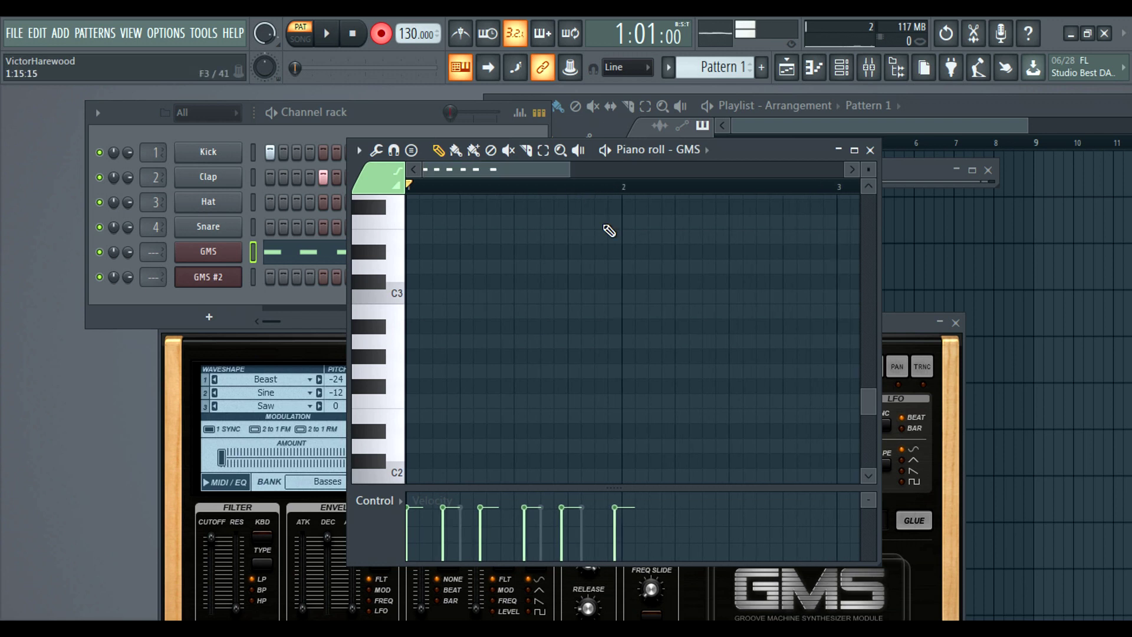
left_click_drag(872, 399, 869, 347)
right_click(626, 422)
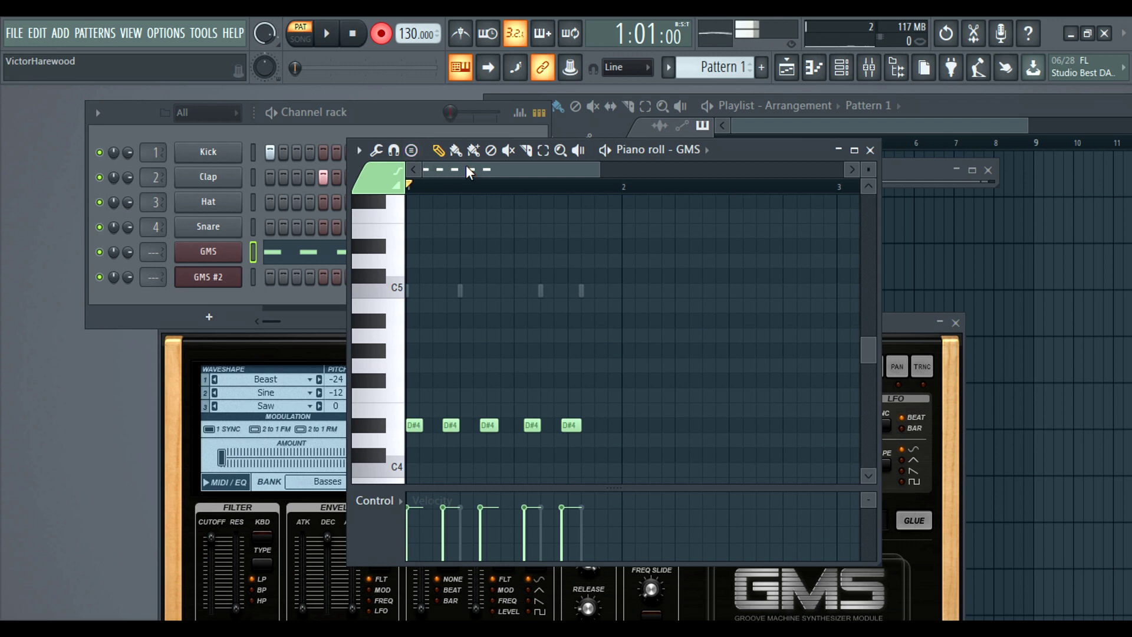
key("alt+q")
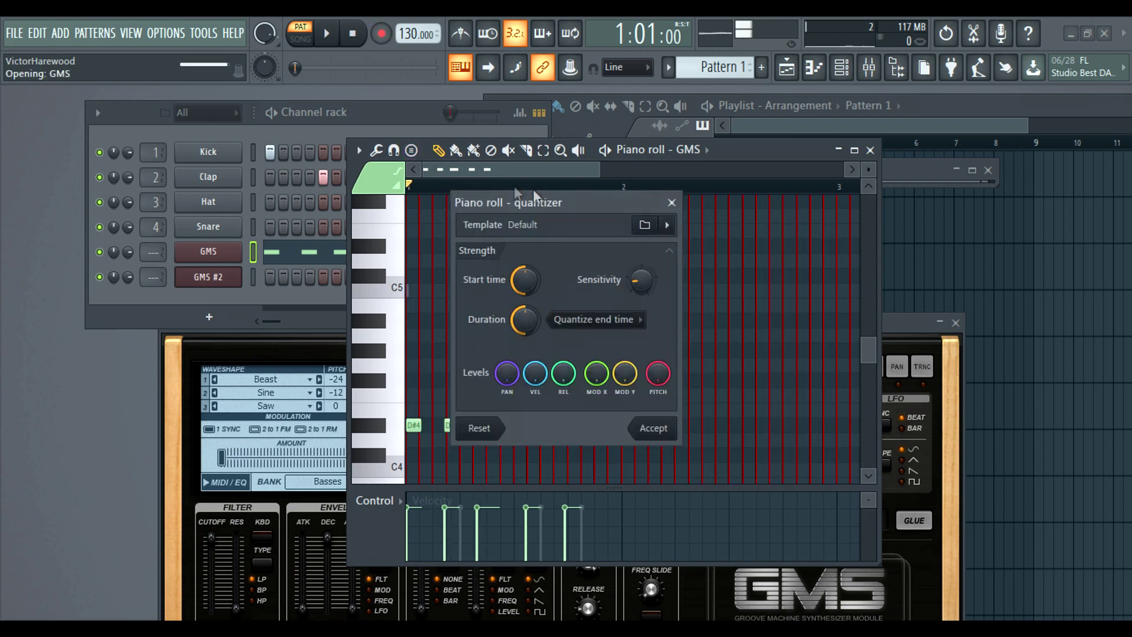
left_click(660, 428)
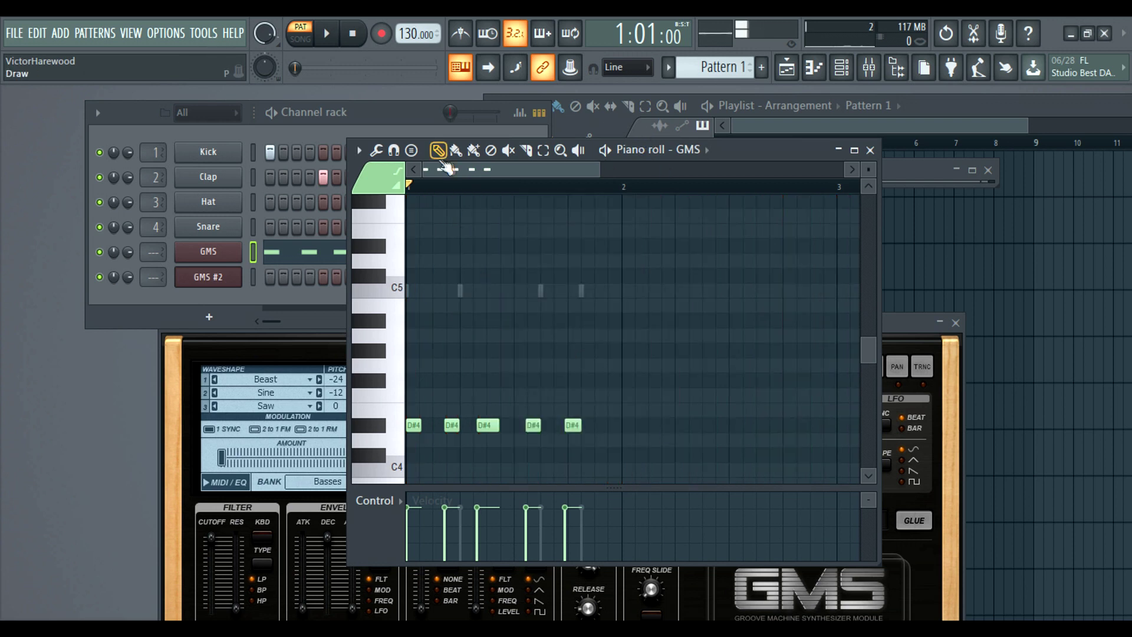
left_click(341, 35)
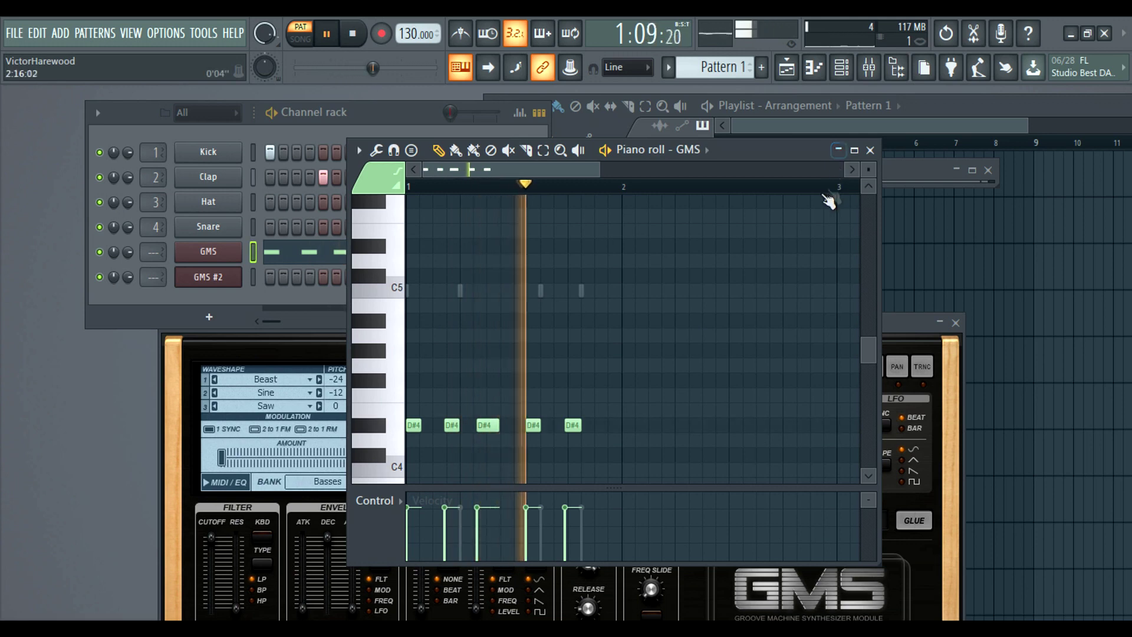
- Load the Leads & Synths preset '6. Chiptune Arp LS' onto GMS #2 and close its window
left_click(870, 151)
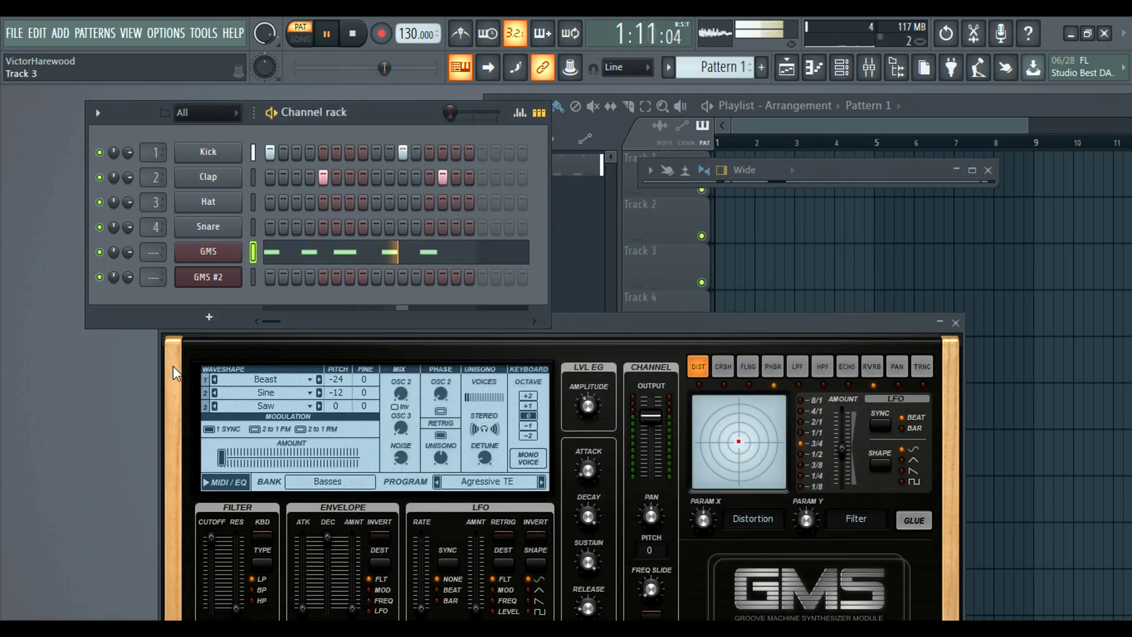
left_click(353, 33)
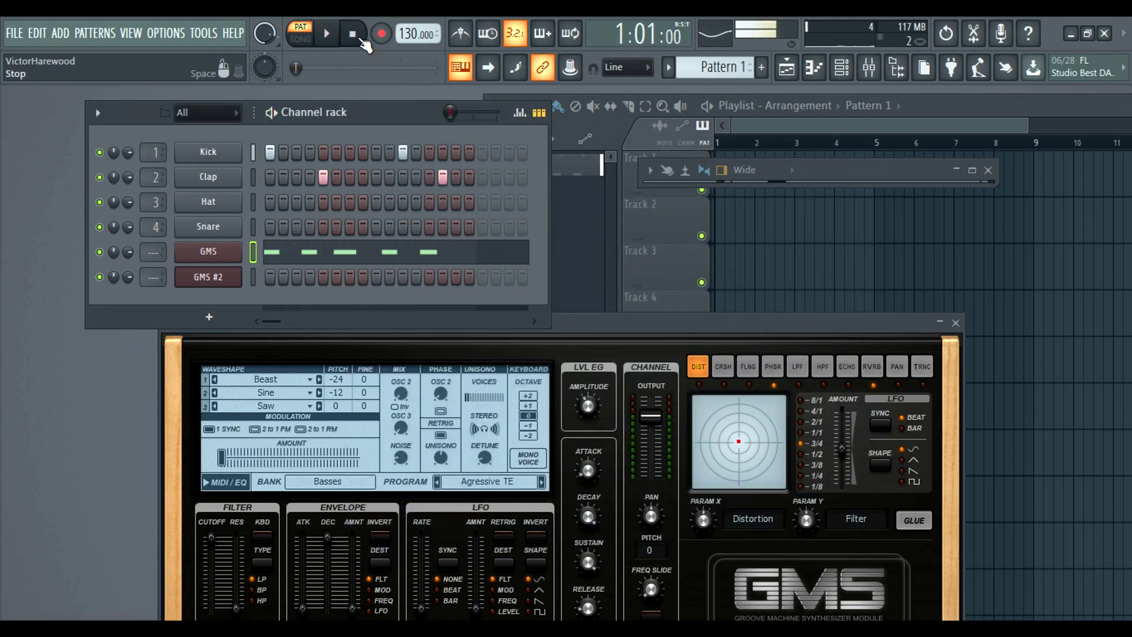
left_click(253, 281)
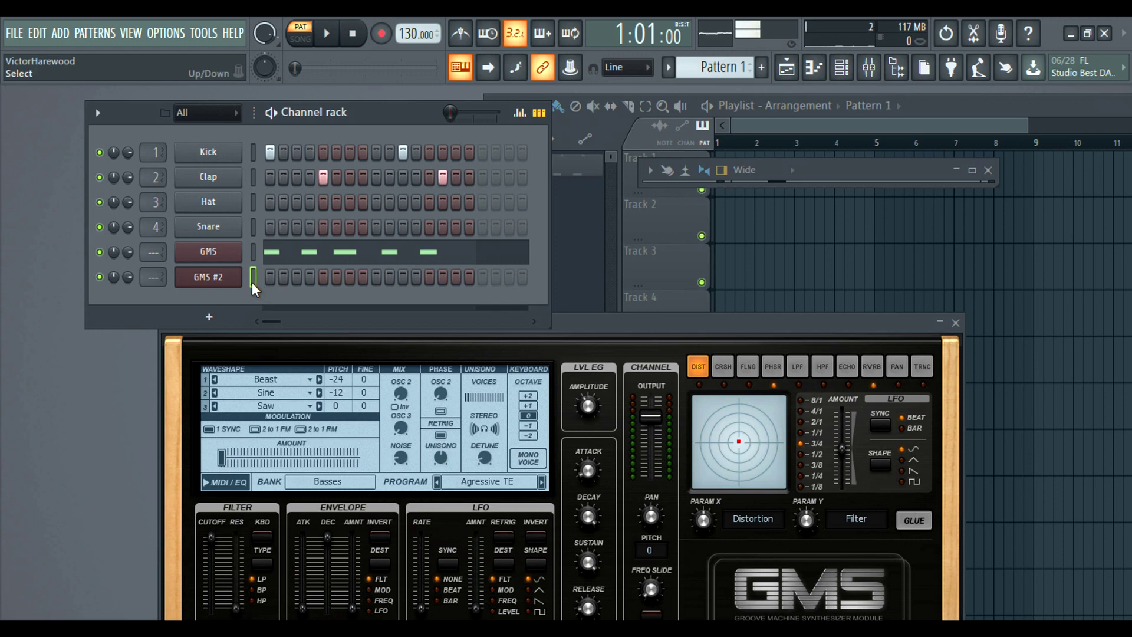
left_click(230, 282)
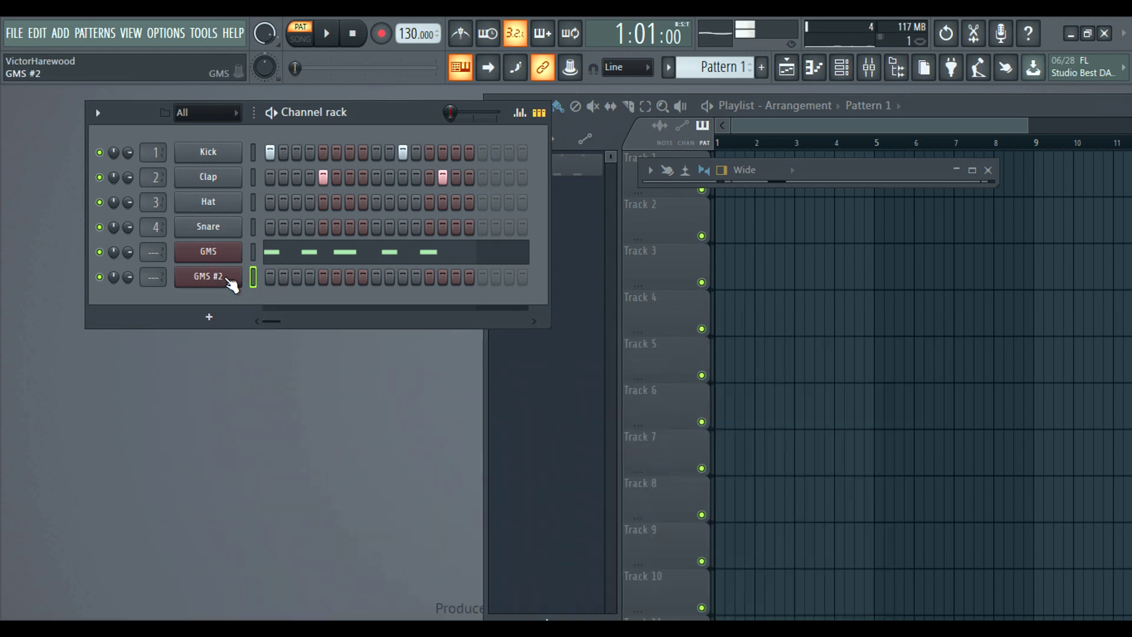
left_click(230, 281)
left_click(315, 482)
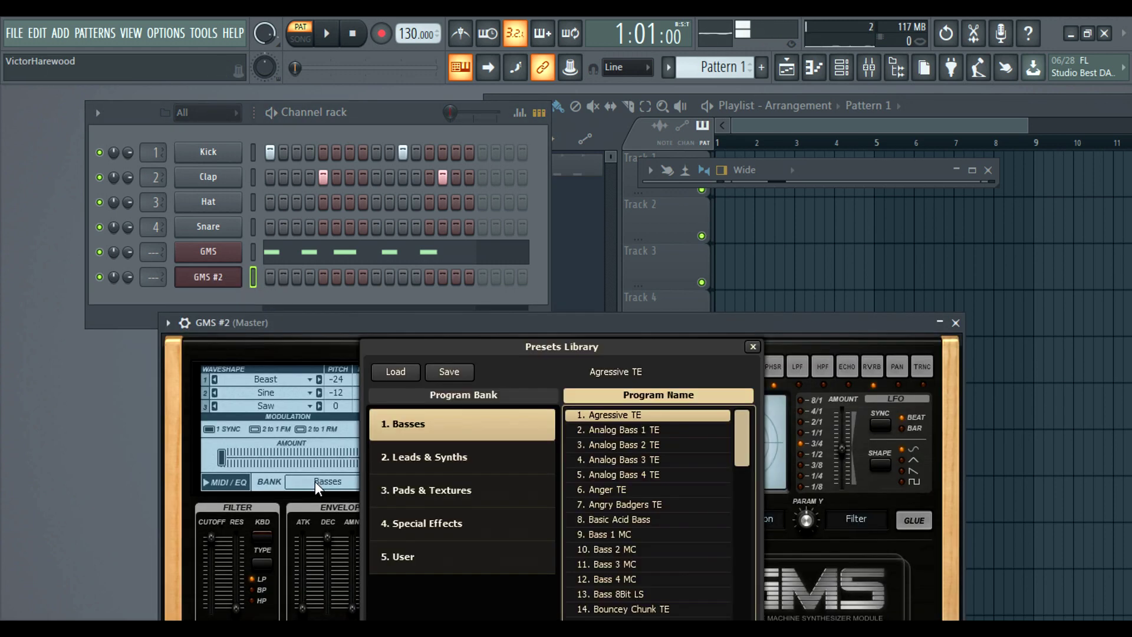
left_click(532, 453)
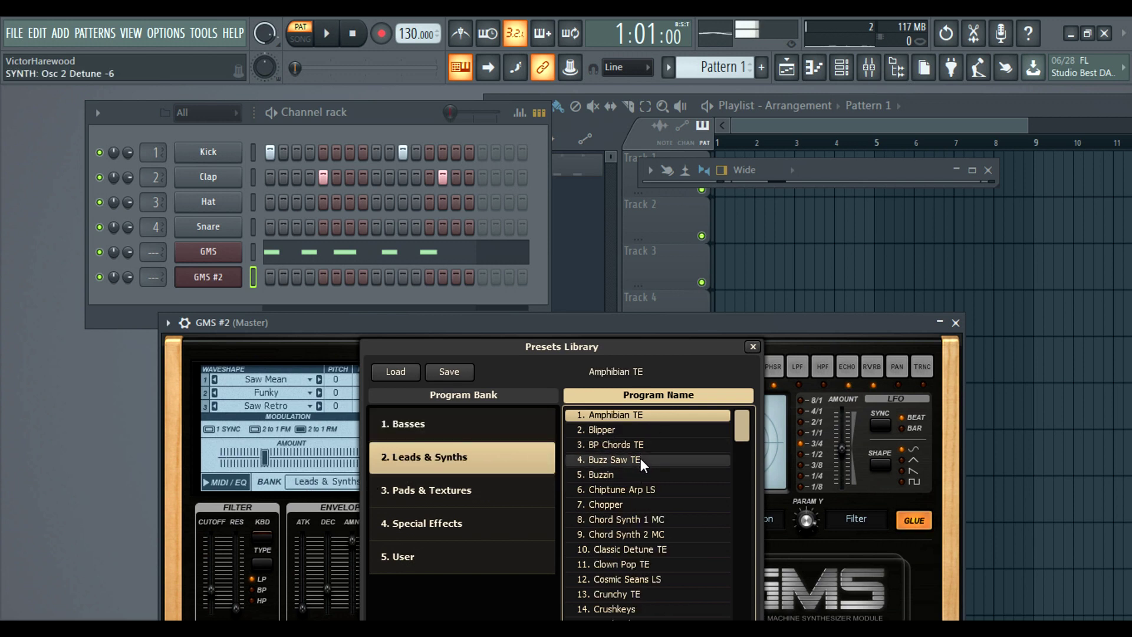
left_click(632, 485)
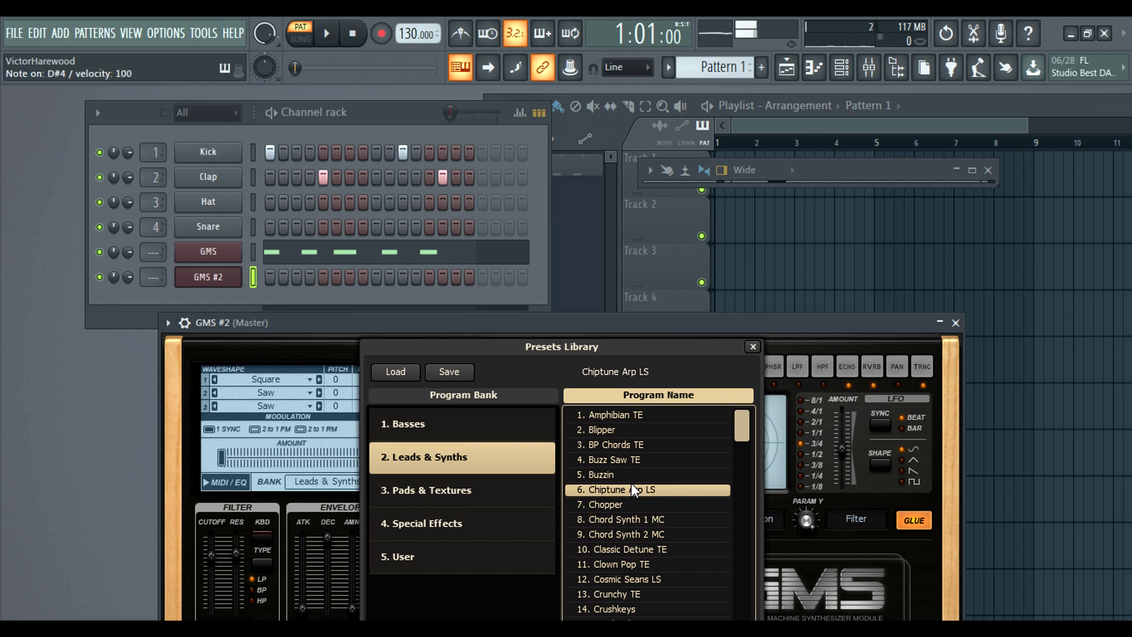
left_click(956, 322)
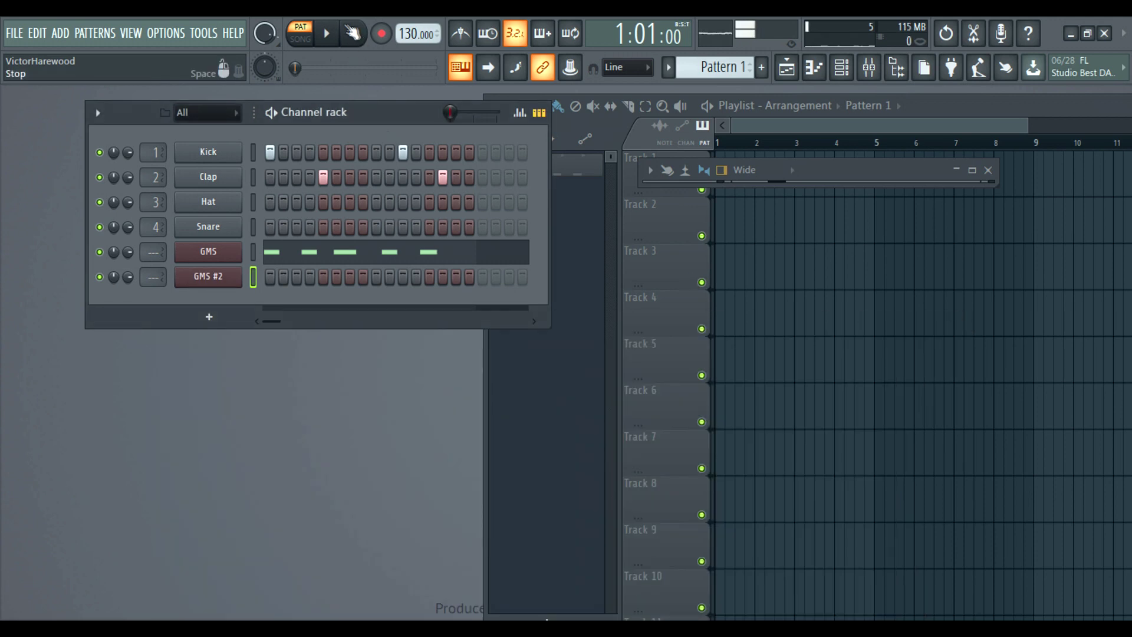
- Record a live-played part into GMS #2 as notes and automation after the precount
left_click(381, 34)
left_click(571, 408)
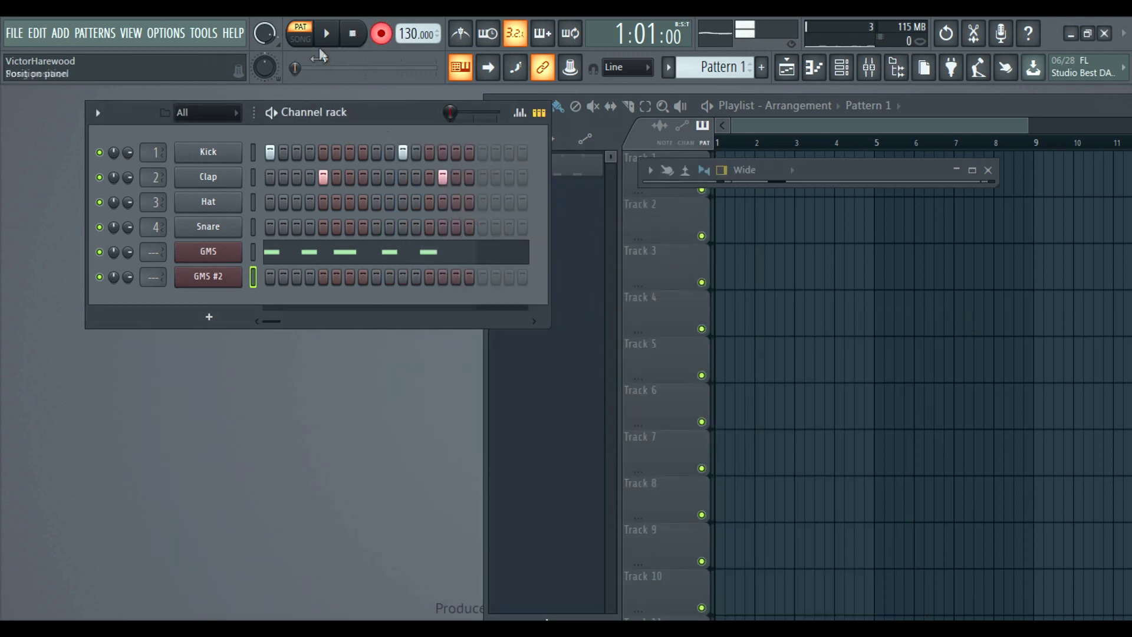
left_click(326, 33)
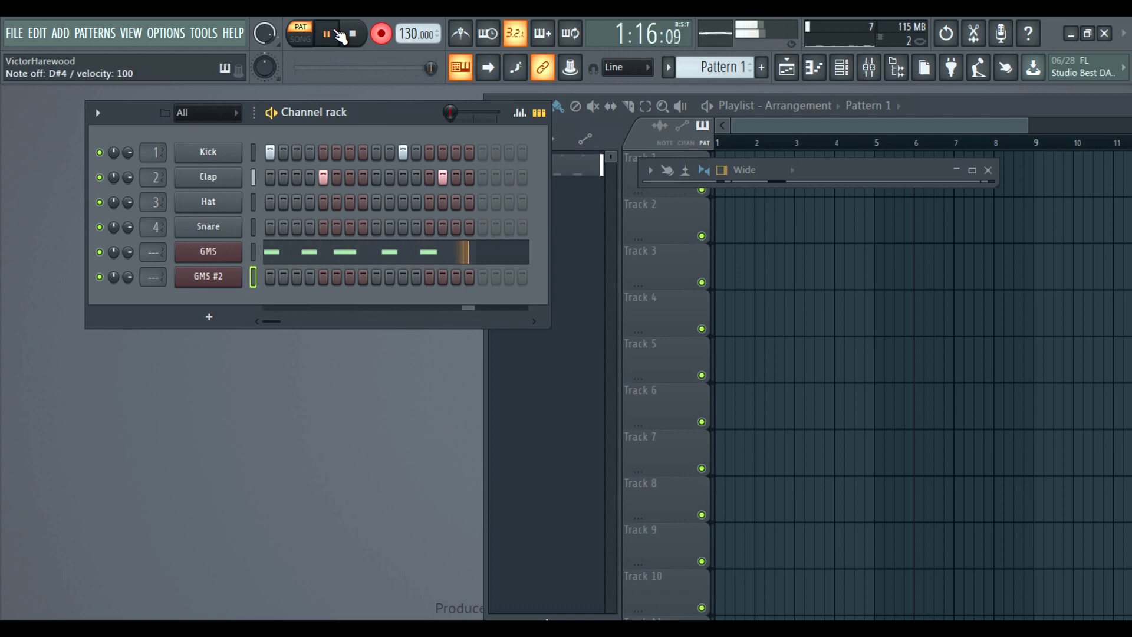
left_click(341, 35)
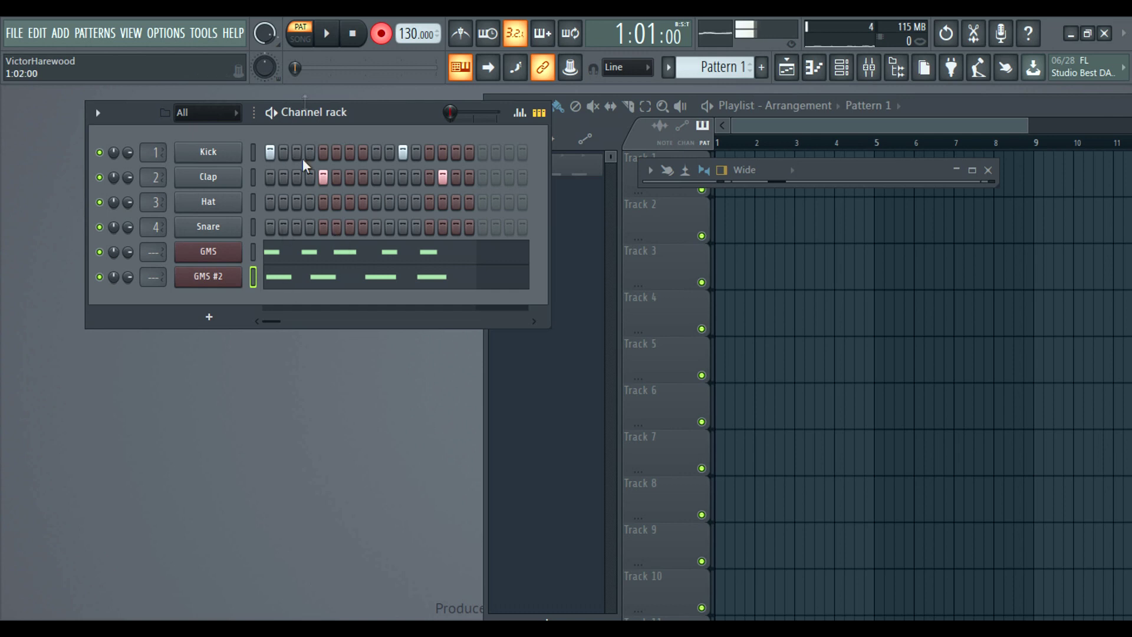
- Quantize the recorded GMS #2 notes to the beat grid and play the pattern back
left_click(329, 279)
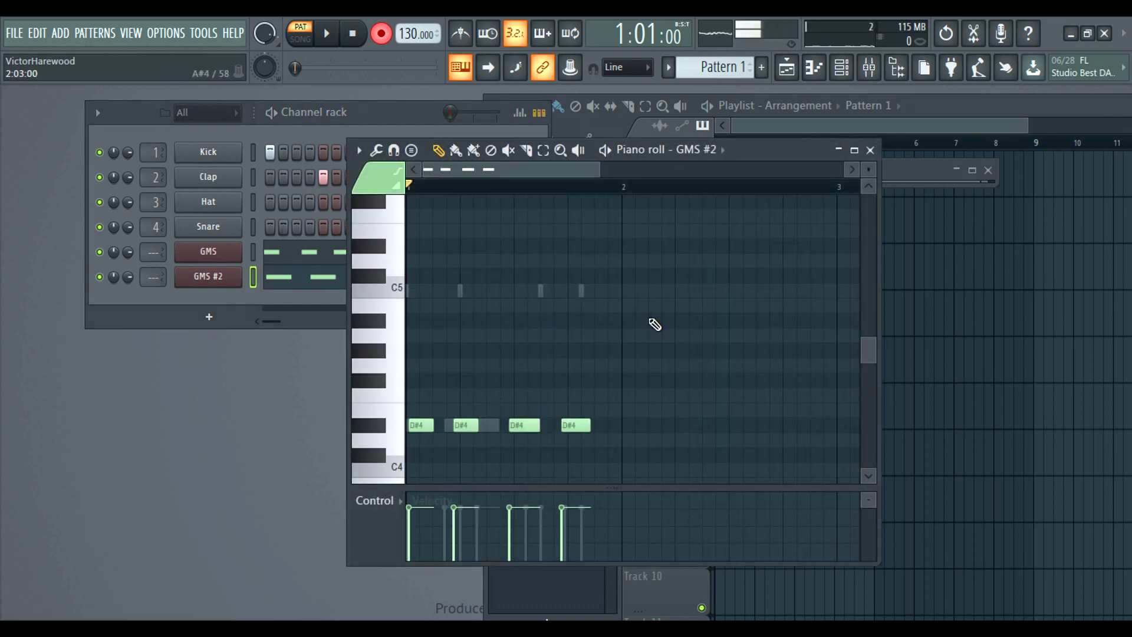
key("ctrl+q")
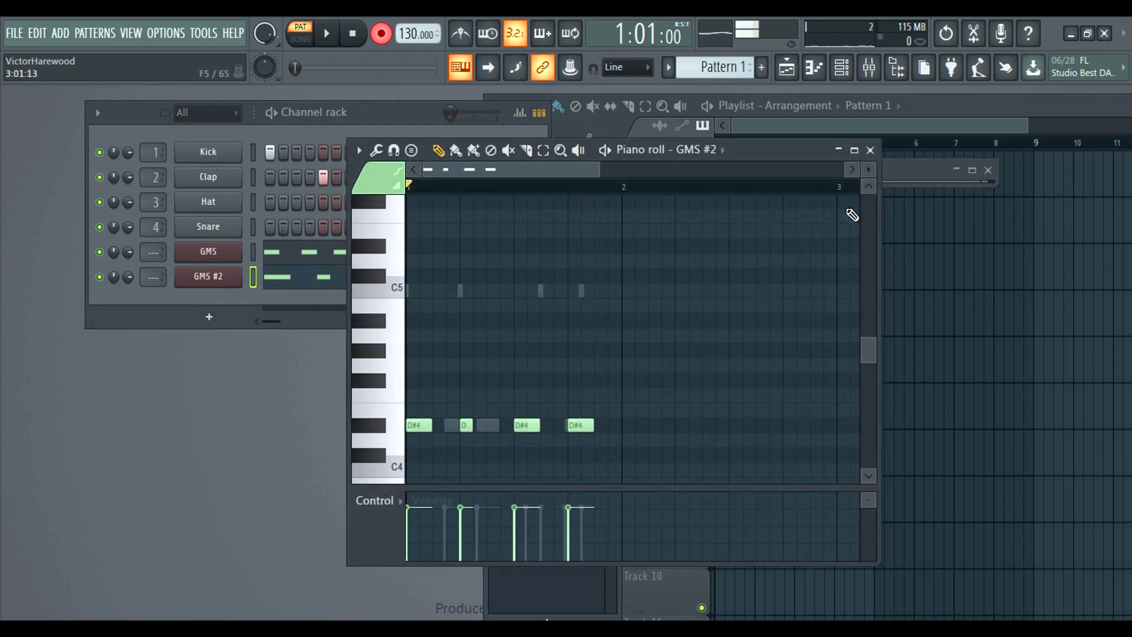
left_click(870, 149)
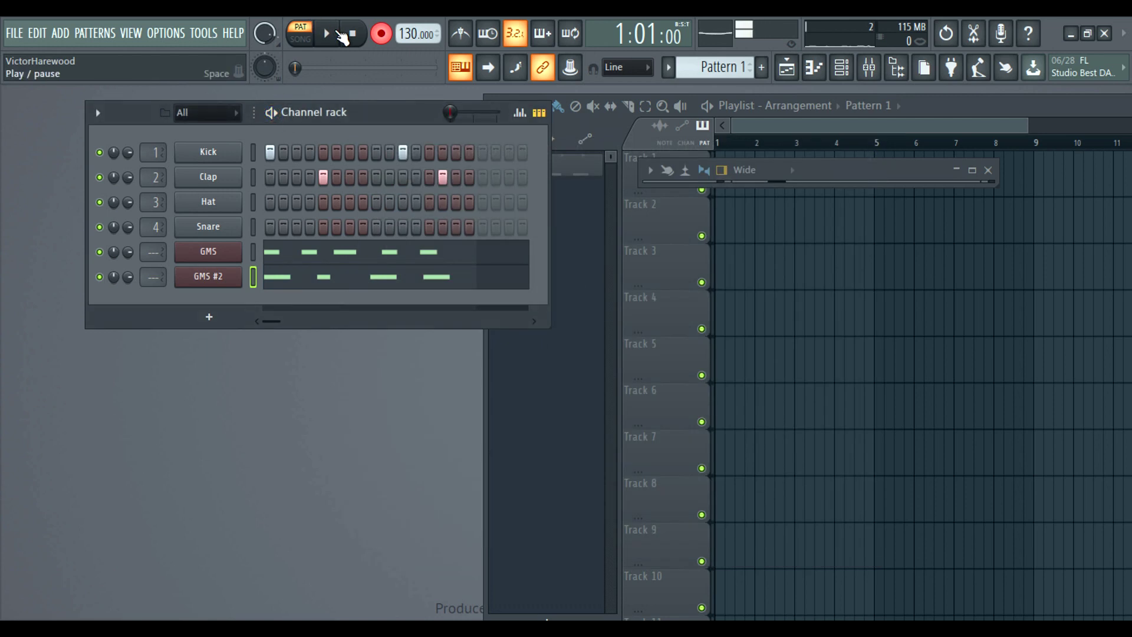
left_click(326, 34)
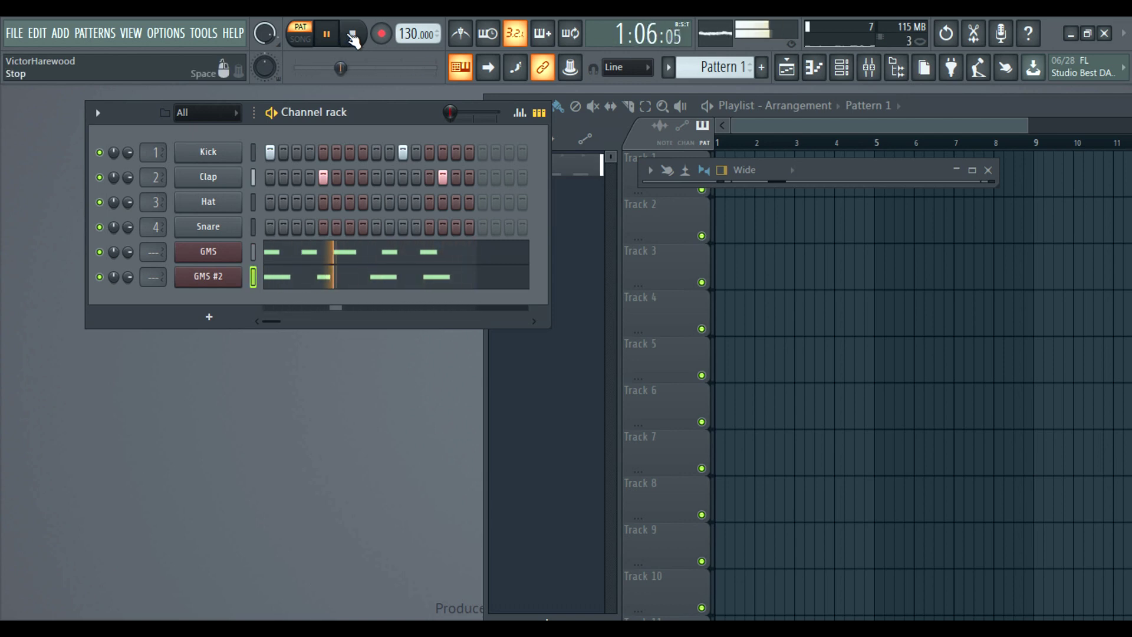
left_click(352, 35)
- Place Pattern 1 clips across bars 1–4 of Track 1 and play it in song mode
left_click(857, 131)
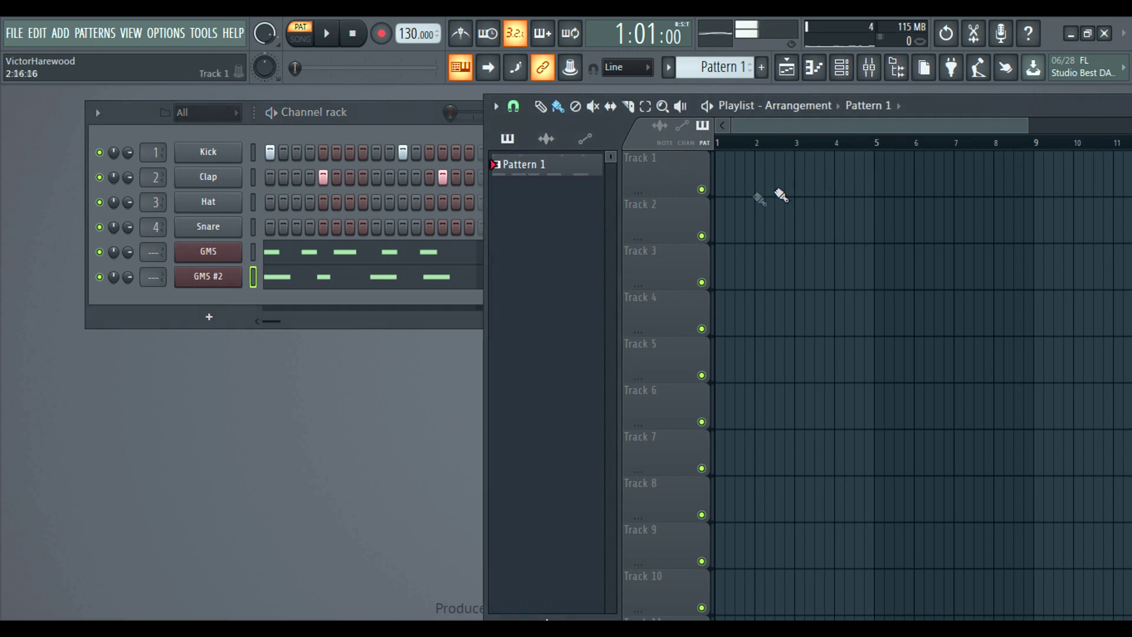
left_click_drag(596, 170, 588, 174)
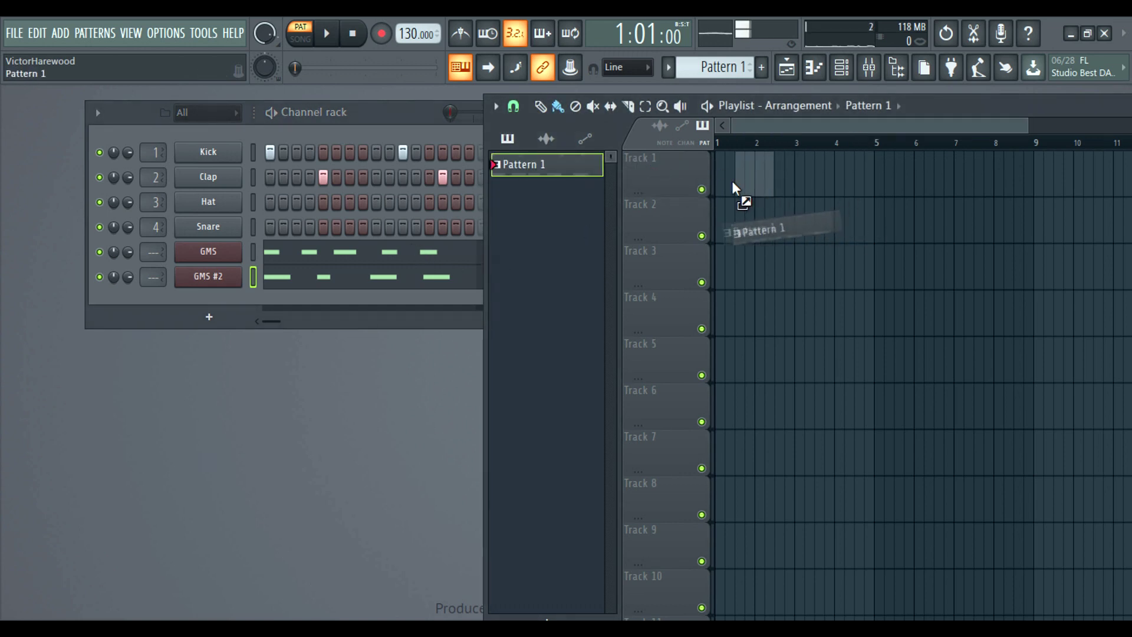
left_click_drag(733, 188, 872, 211)
left_click(555, 108)
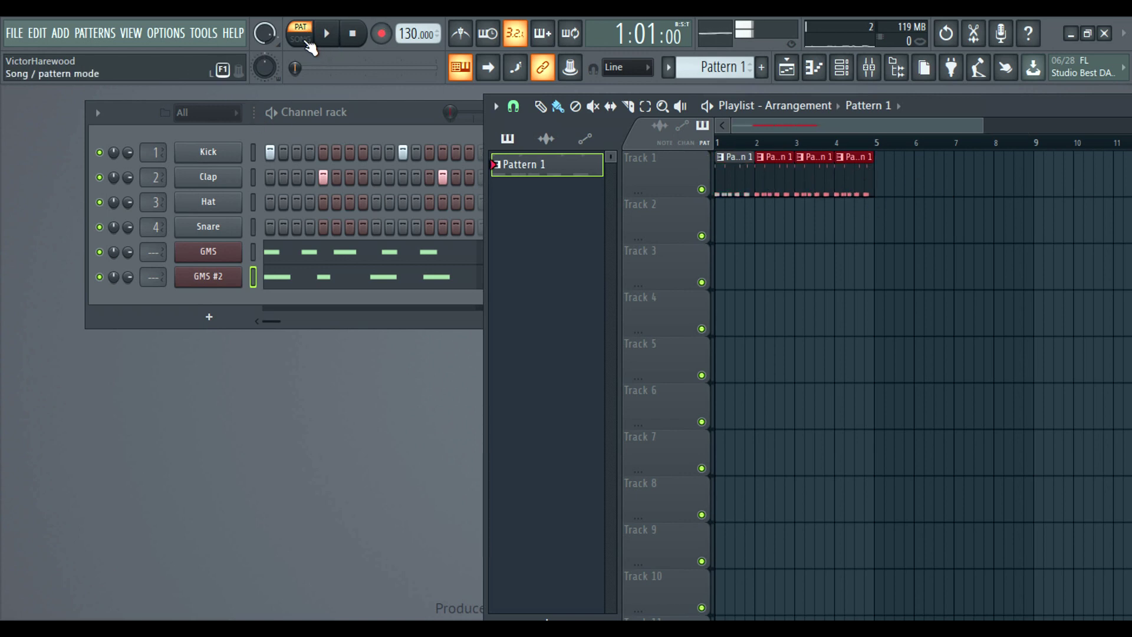
left_click(307, 41)
key("space")
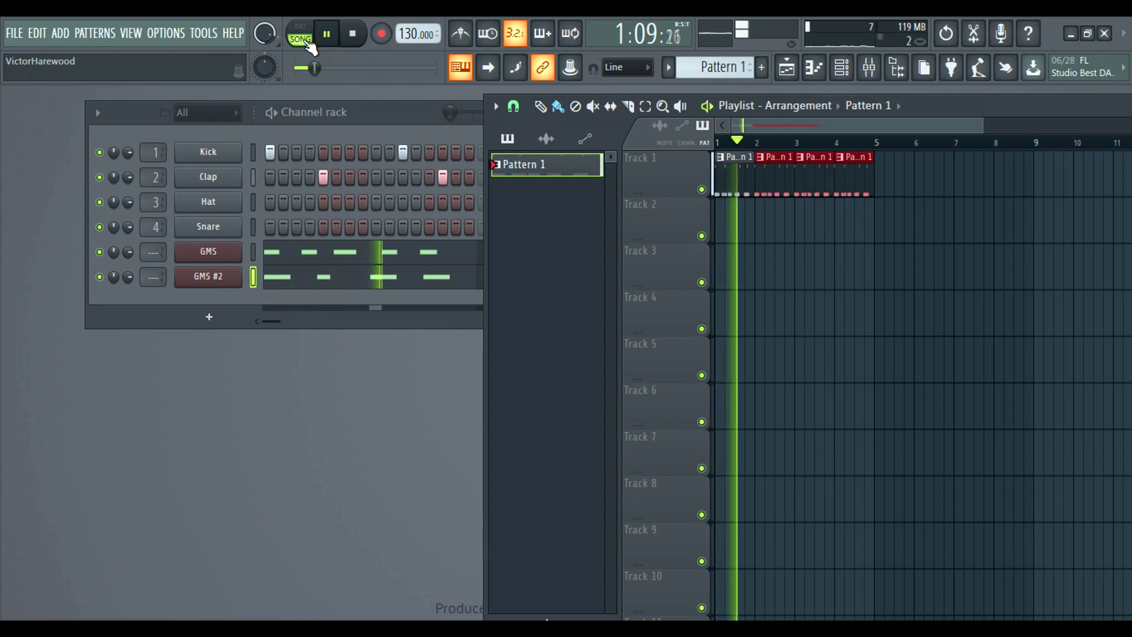
left_click(352, 41)
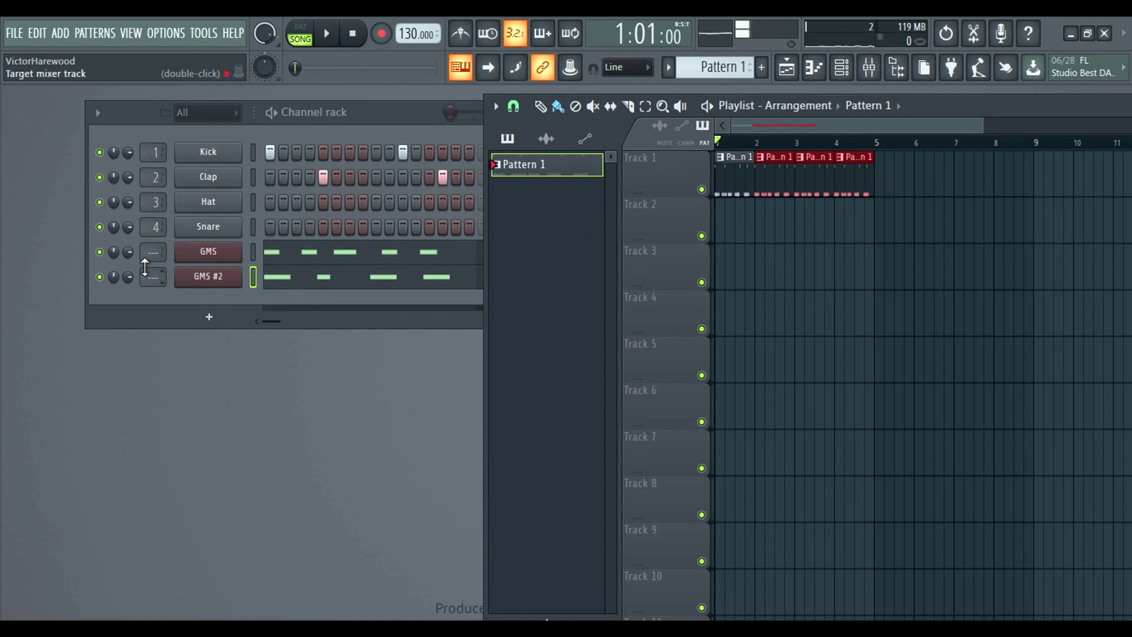
- Open the Mixer and resize it to show inserts 1–11
left_click(149, 252)
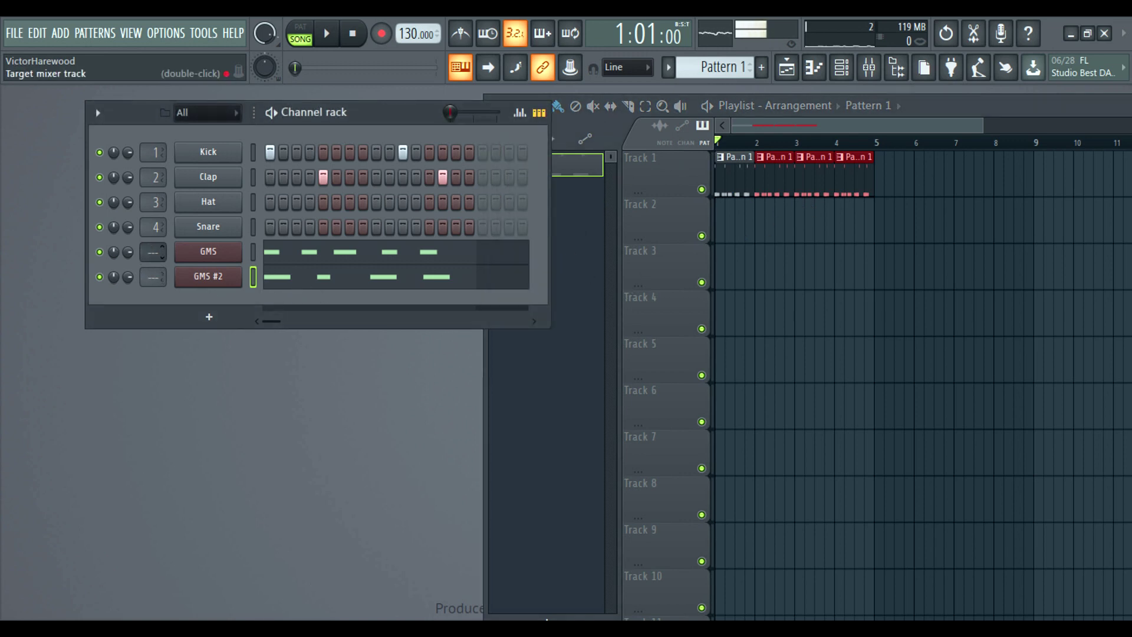
scroll(152, 252, "up", 4)
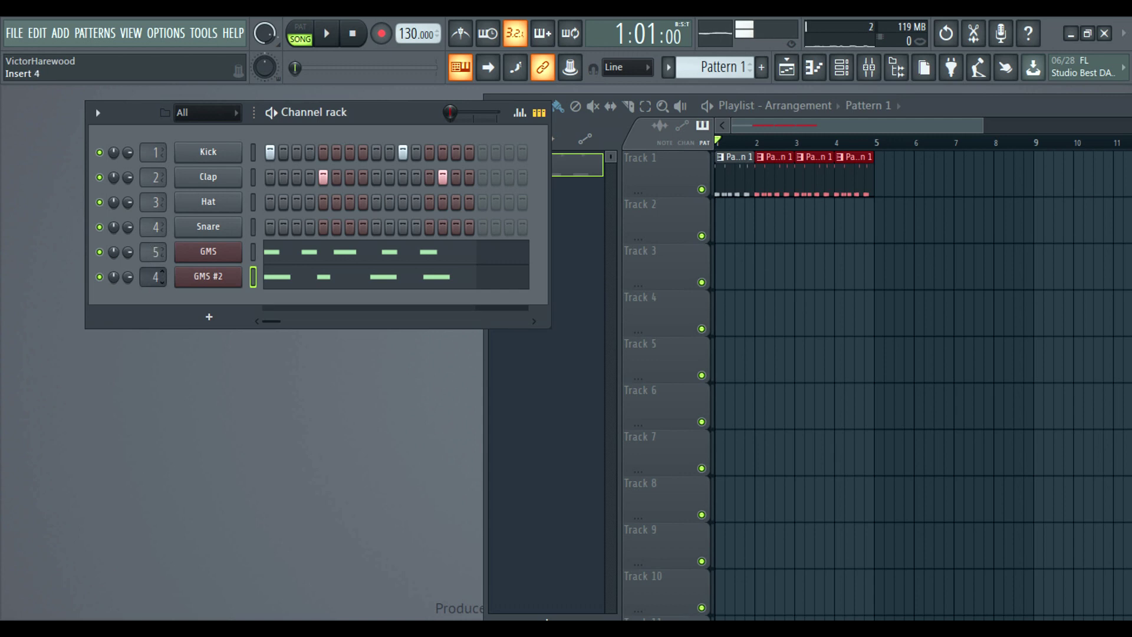
left_click(869, 69)
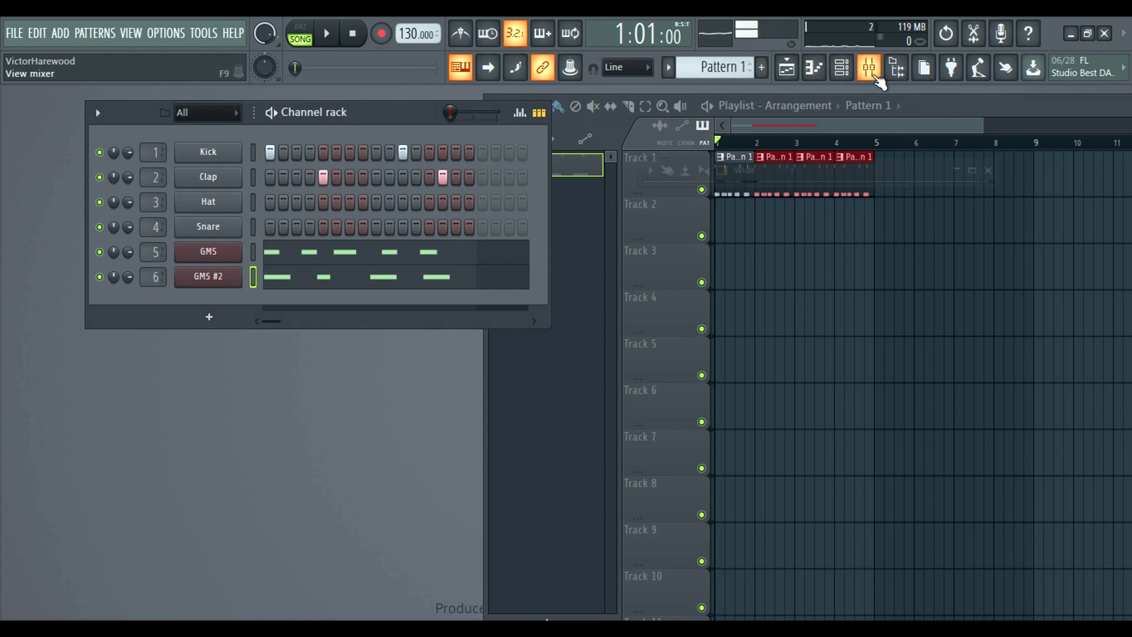
double_click(869, 168)
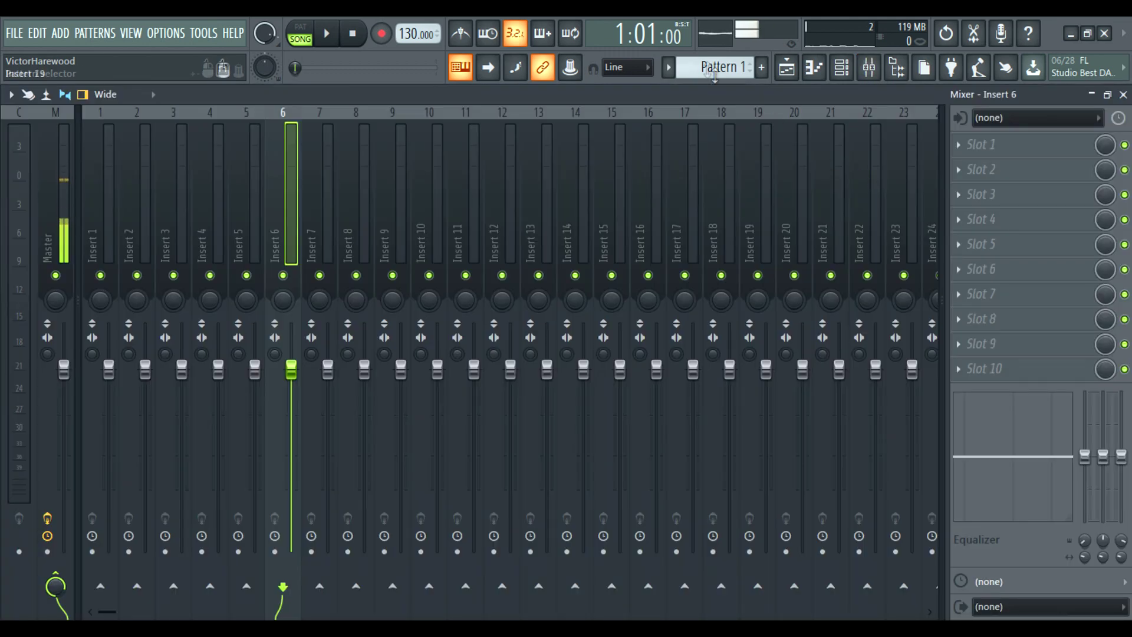
double_click(724, 98)
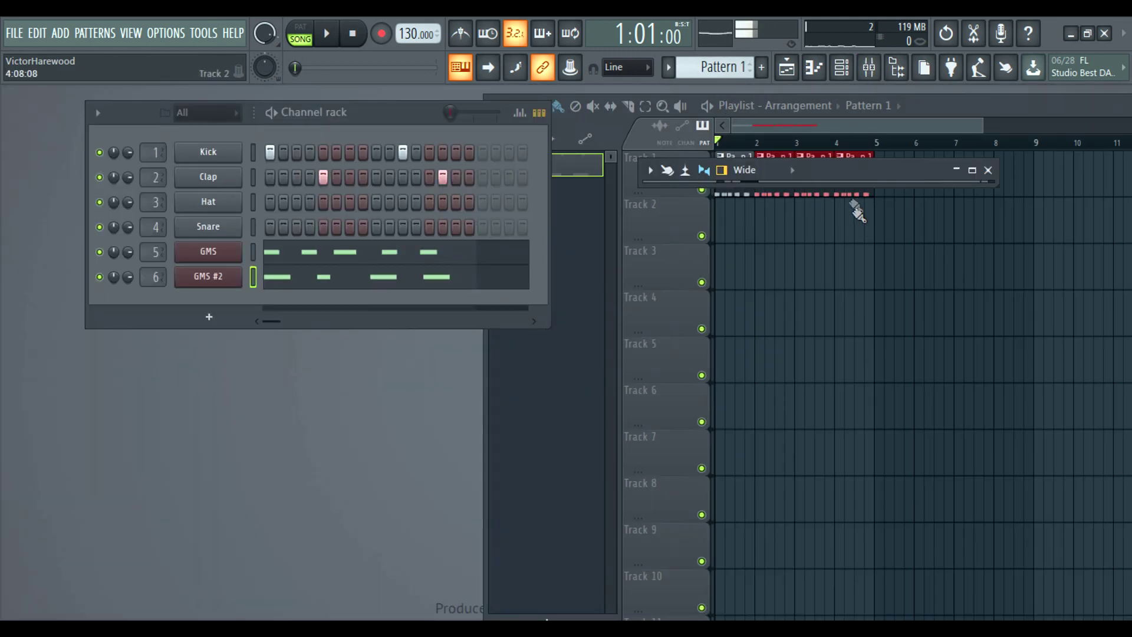
left_click_drag(846, 190, 847, 501)
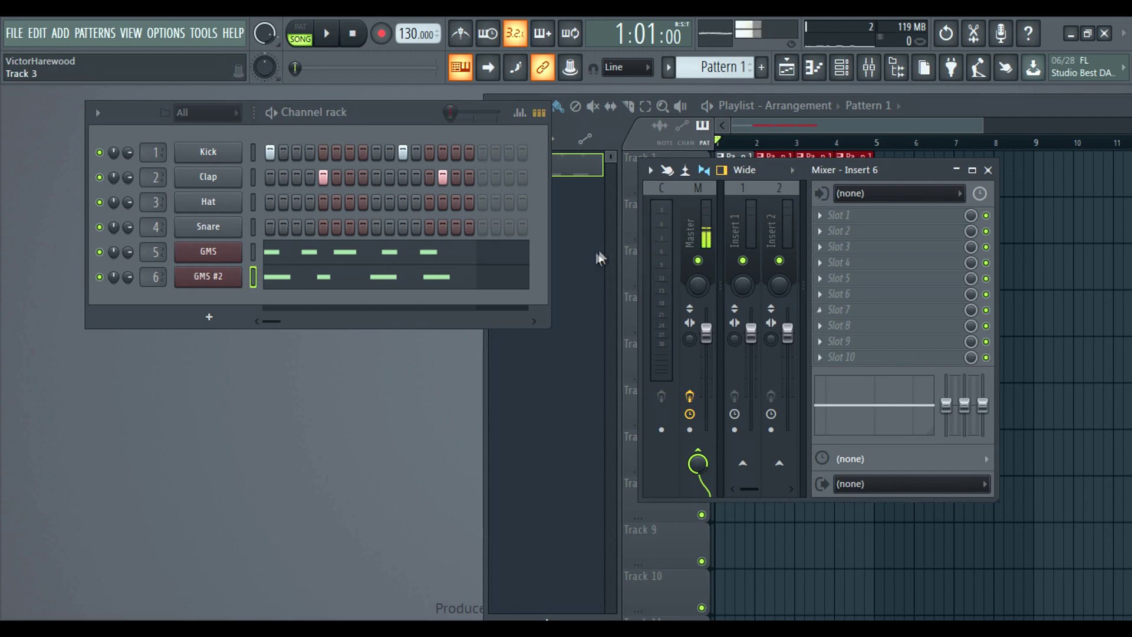
left_click_drag(640, 280, 319, 281)
left_click_drag(644, 168, 752, 190)
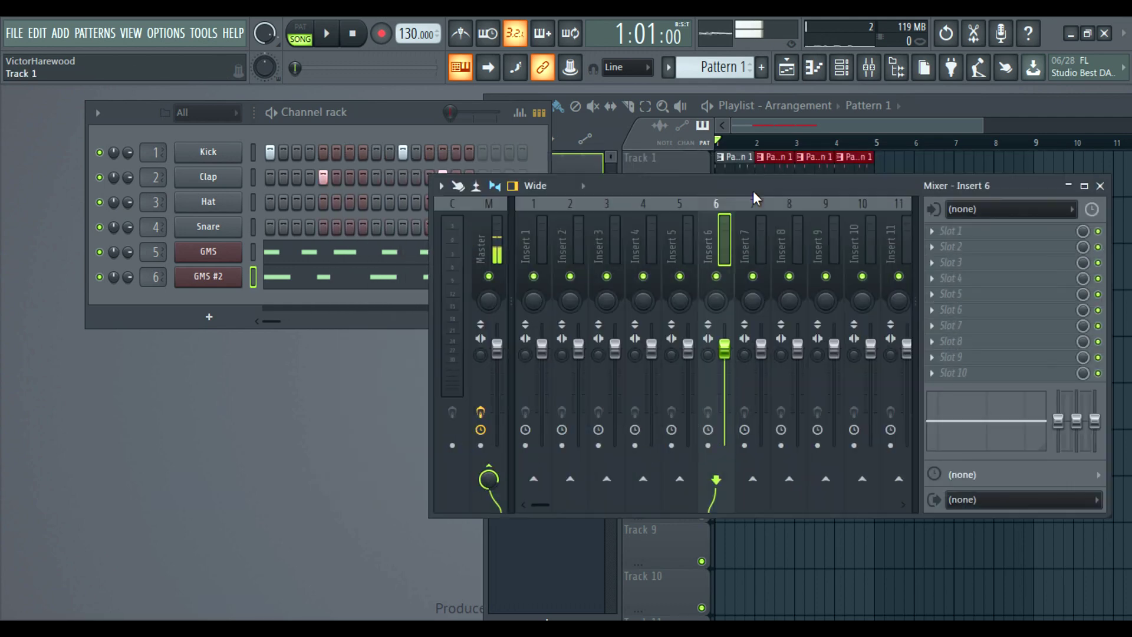
- Route all channel rack channels to mixer inserts starting at Insert 1
right_click(529, 243)
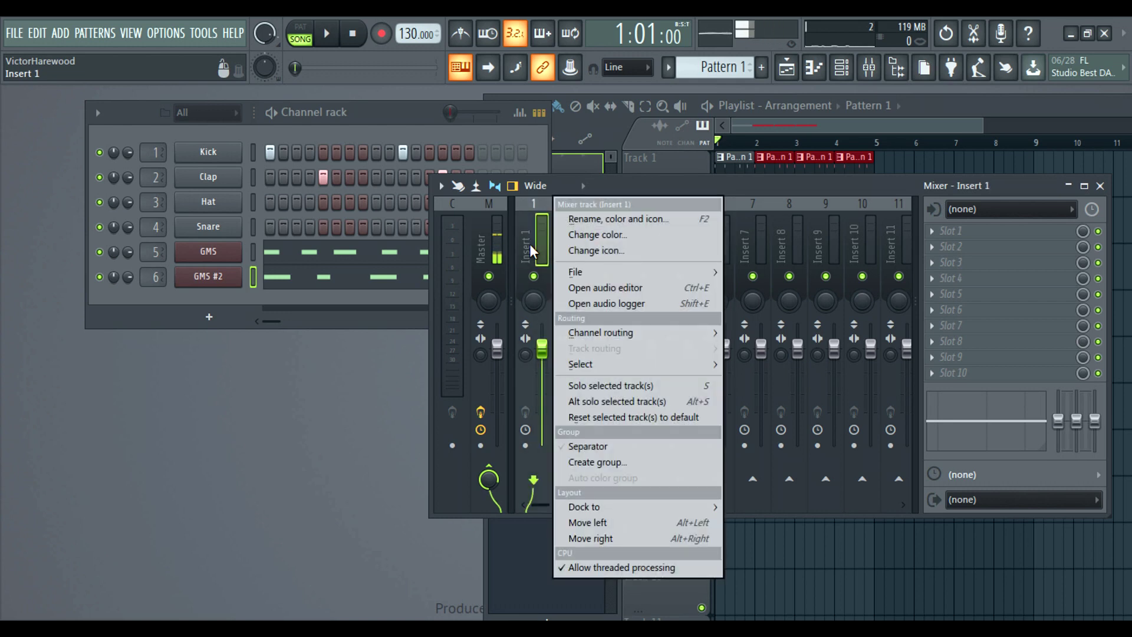
left_click(254, 281)
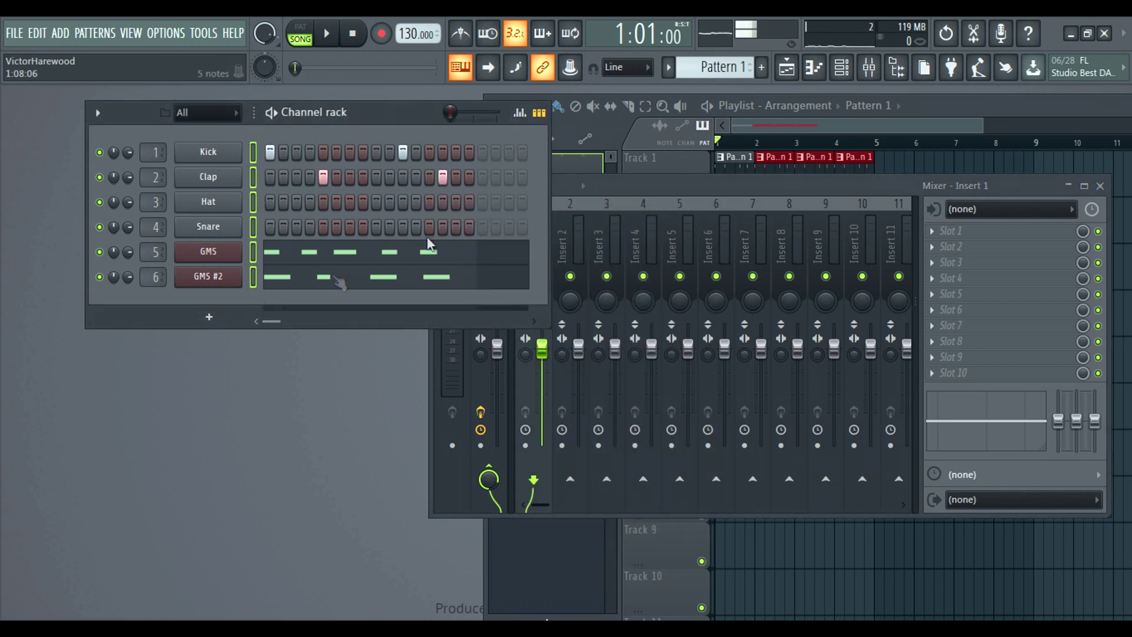
left_click(622, 177)
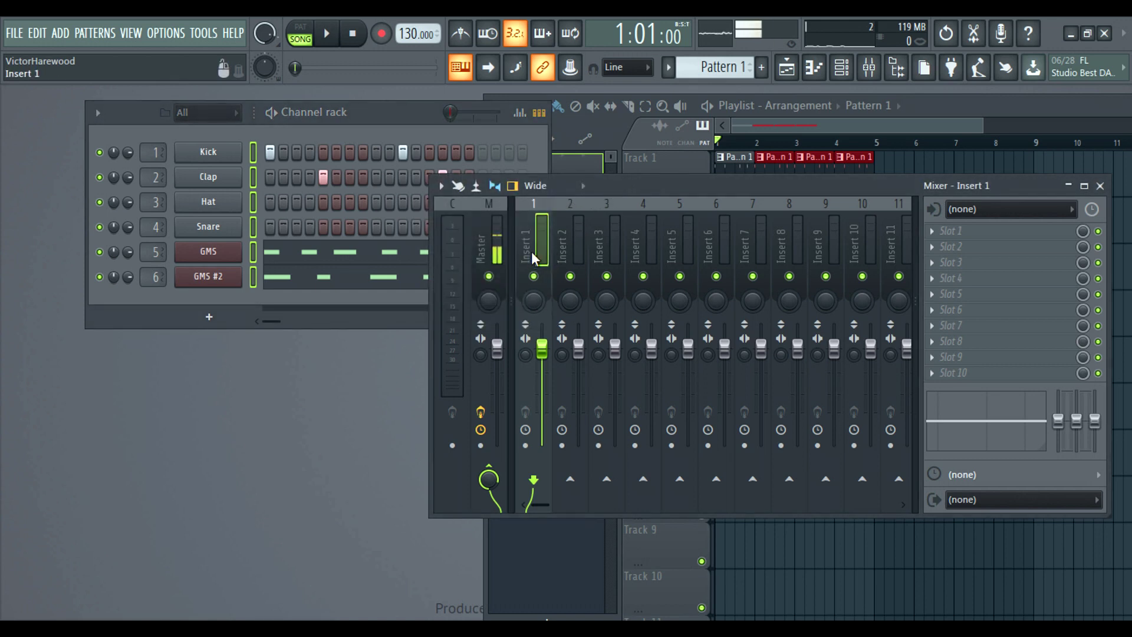
right_click(532, 251)
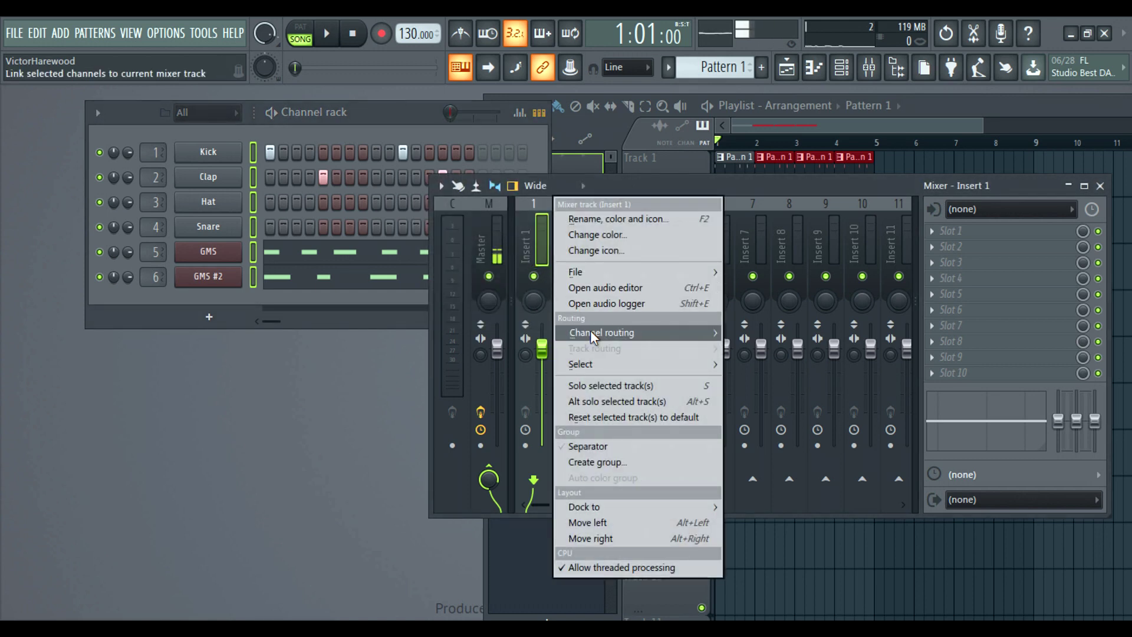
mouse_move(592, 334)
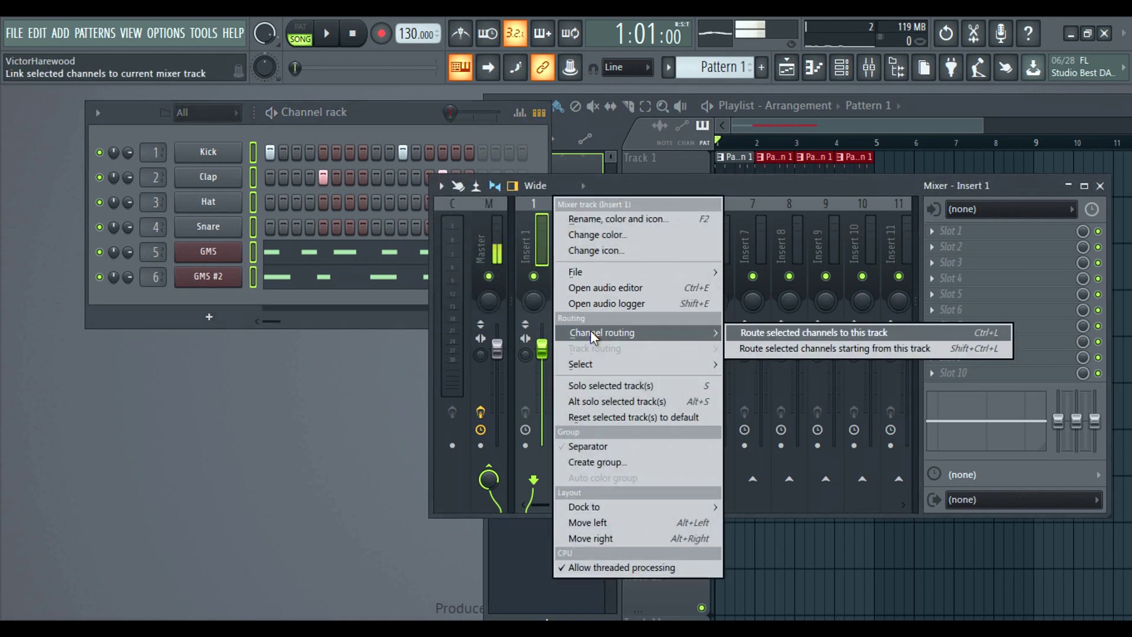
left_click(805, 351)
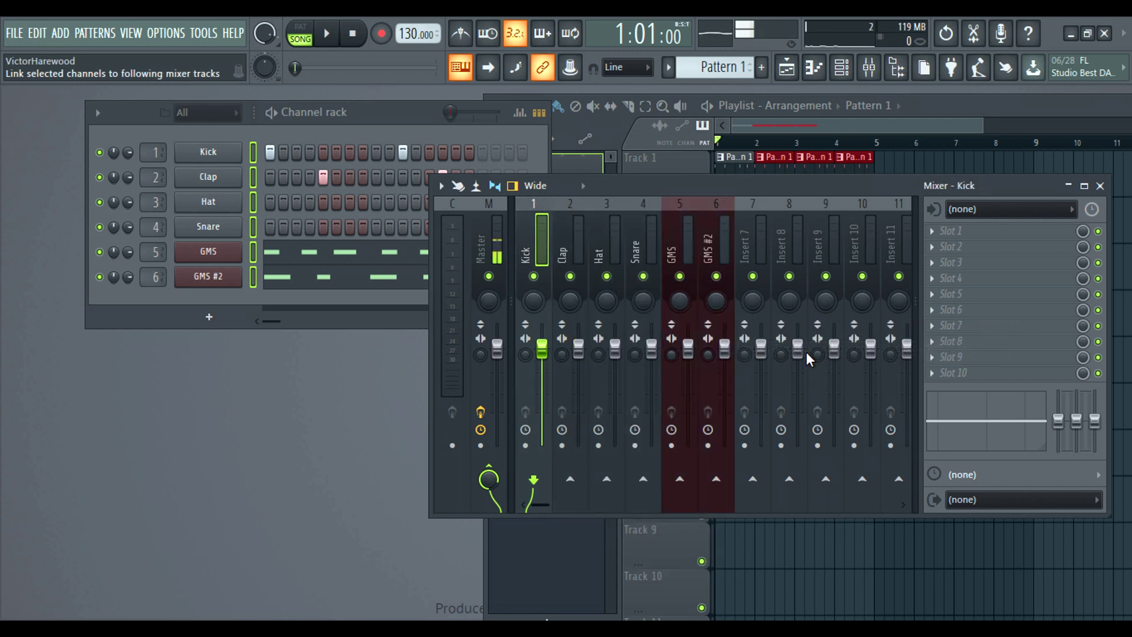
- Rename mixer insert 5 to 'Bass' and insert 6 to 'Synth'
left_click(671, 243)
right_click(671, 243)
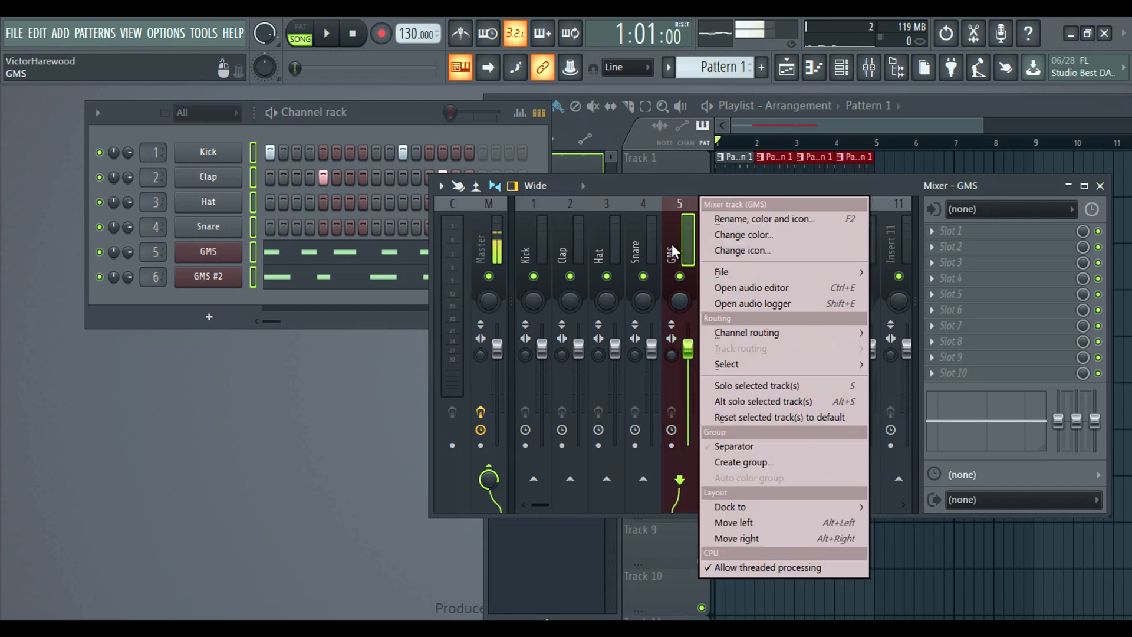
left_click(723, 221)
type("B")
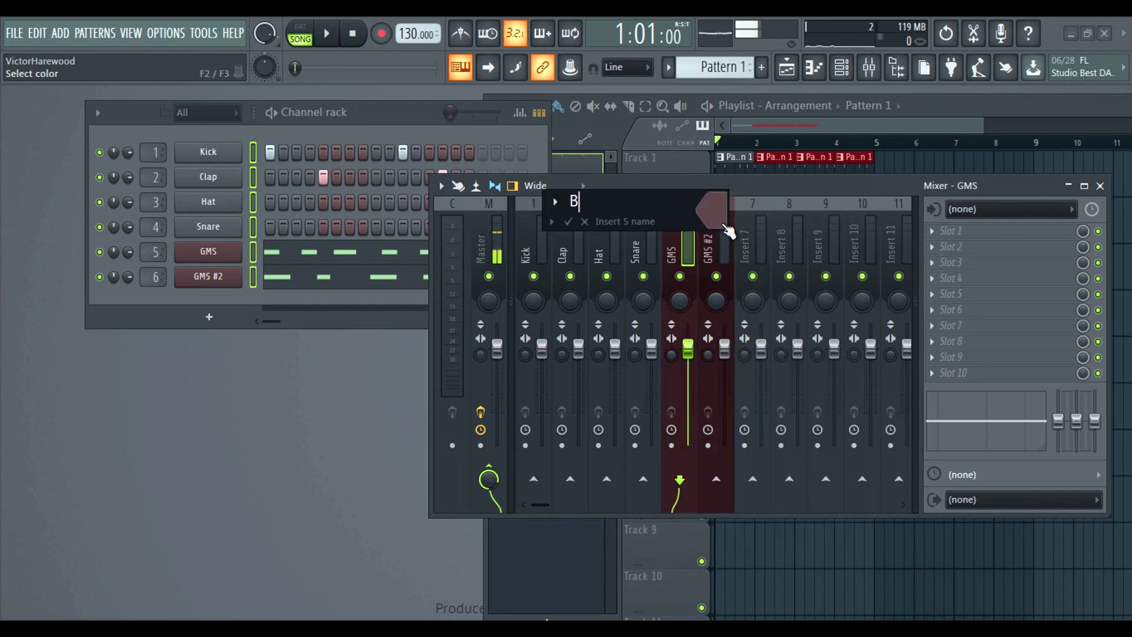
type("as")
key("Return")
right_click(715, 246)
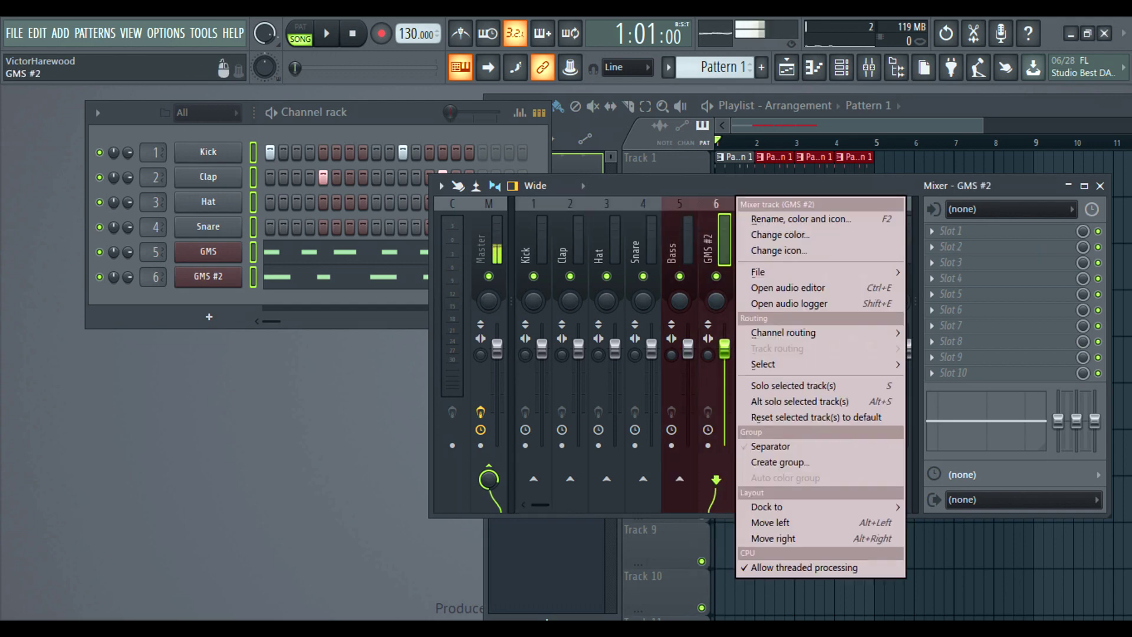
left_click(880, 219)
type("Syh")
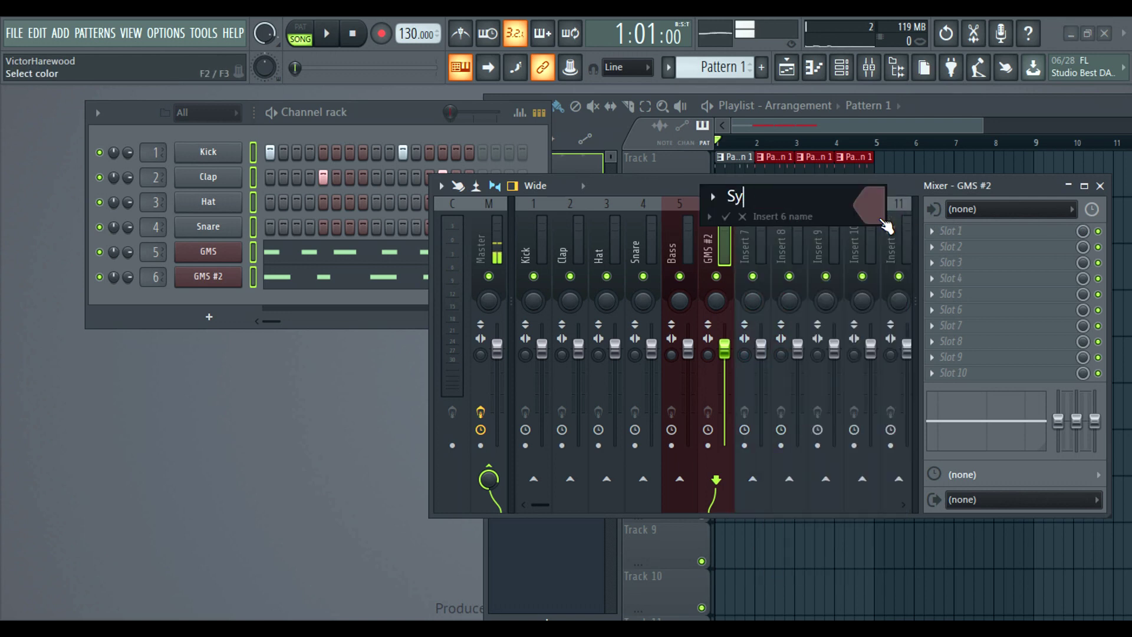
key("Return")
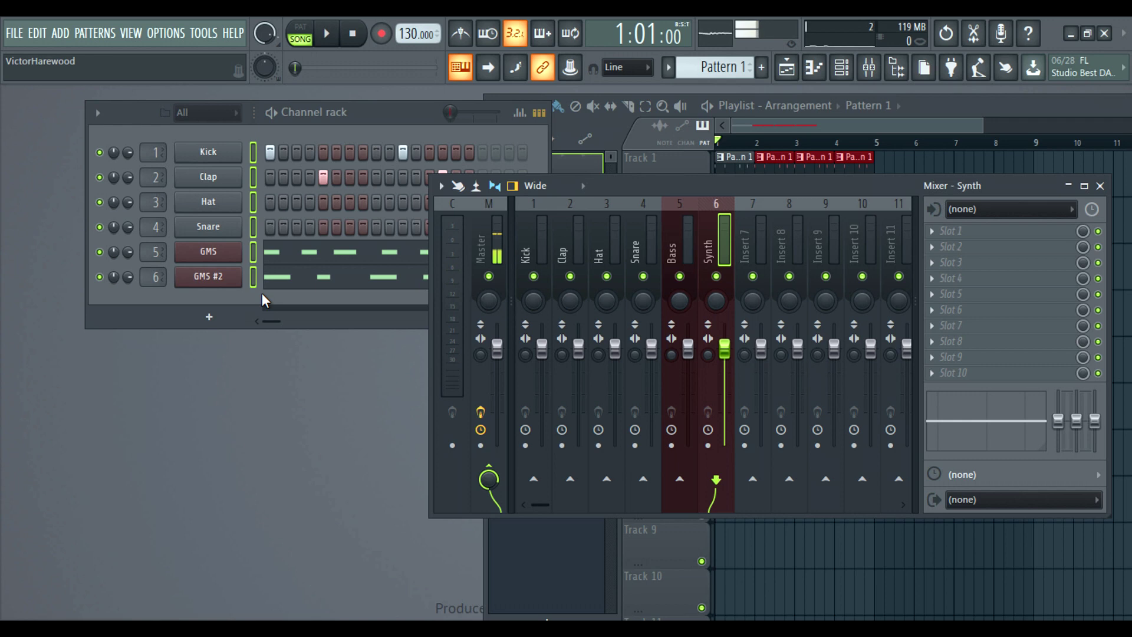
- Fill every second Hat step in Pattern 2, clearing the accidental fill in Pattern 1
right_click(220, 203)
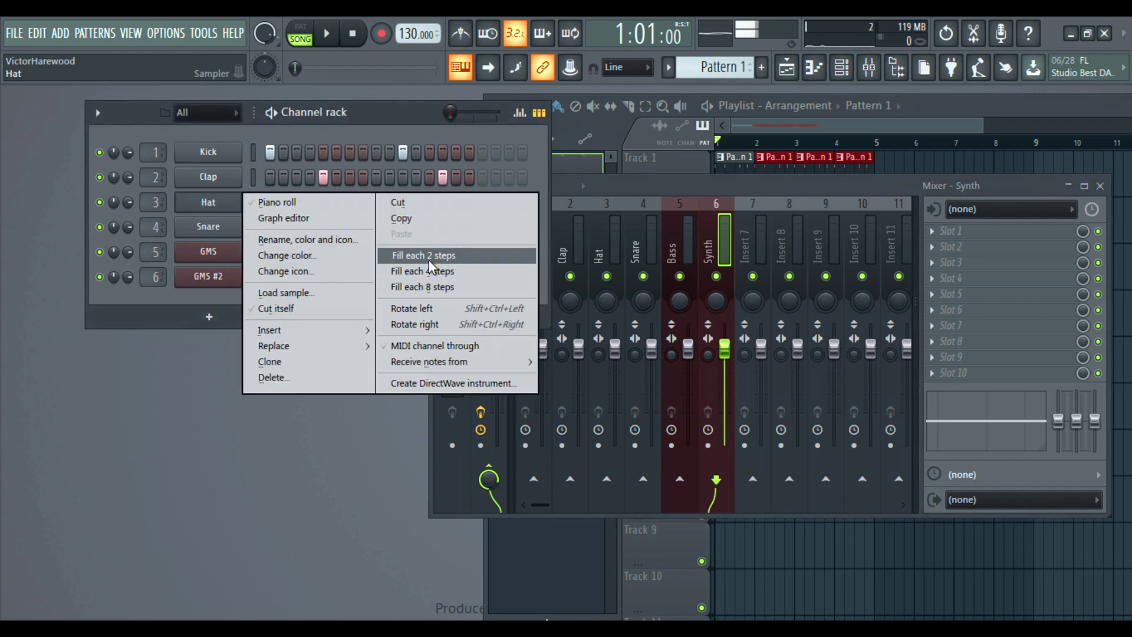
left_click(429, 260)
right_click(229, 196)
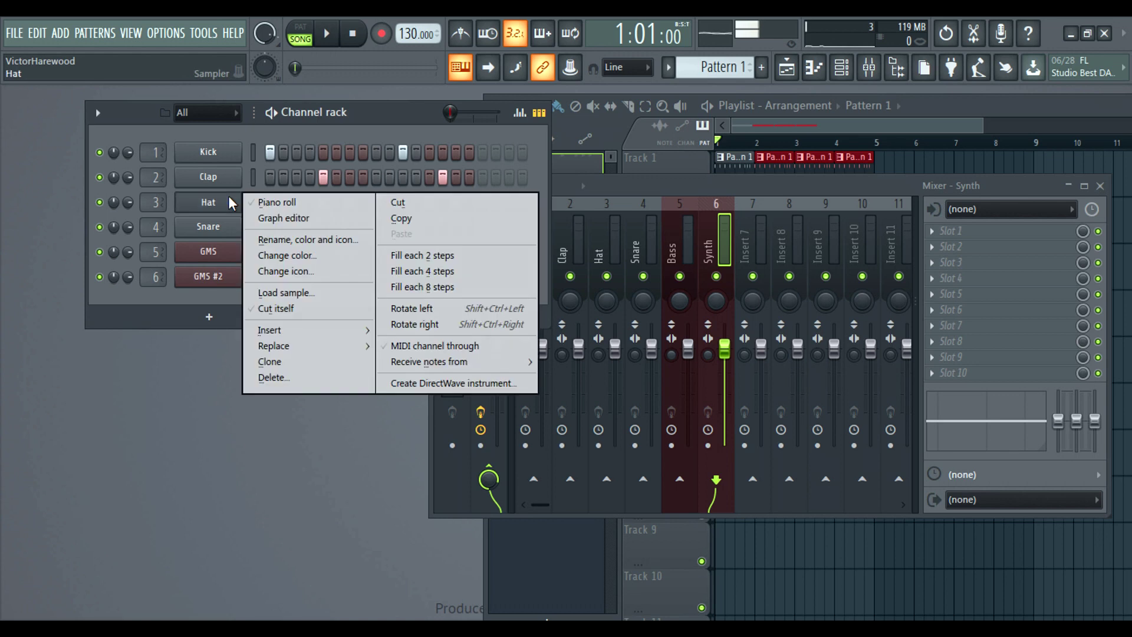
left_click(389, 201)
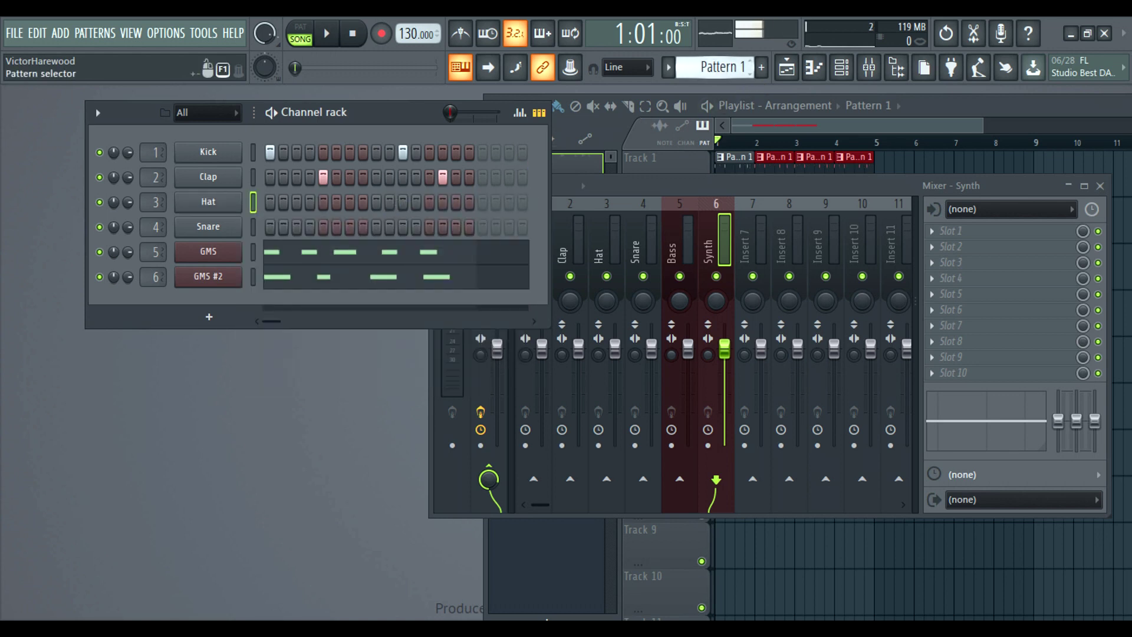
scroll(714, 66, "down", 1)
right_click(229, 204)
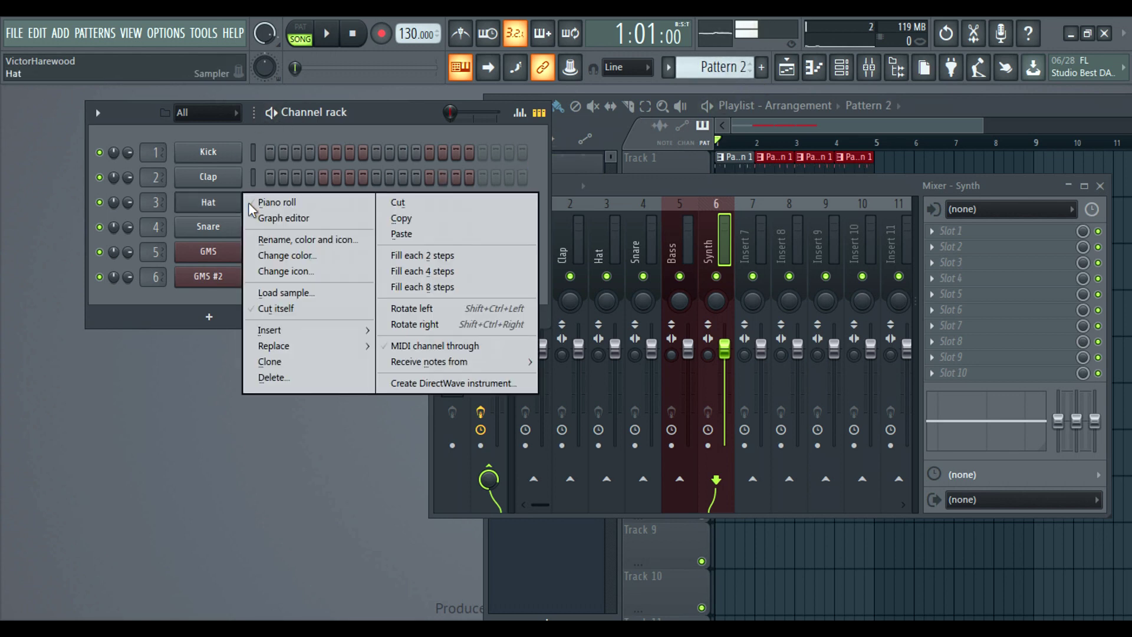
left_click(422, 255)
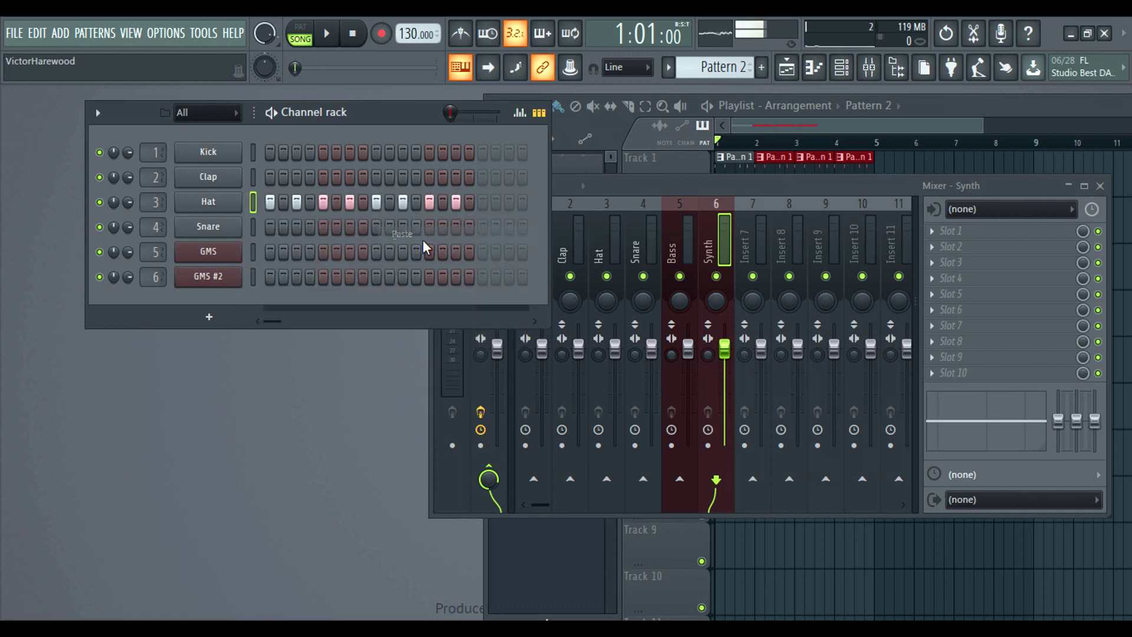
- Paint Pattern 2 onto Track 2 at bars 3–4 and play the song
left_click(804, 127)
left_click_drag(803, 221, 854, 218)
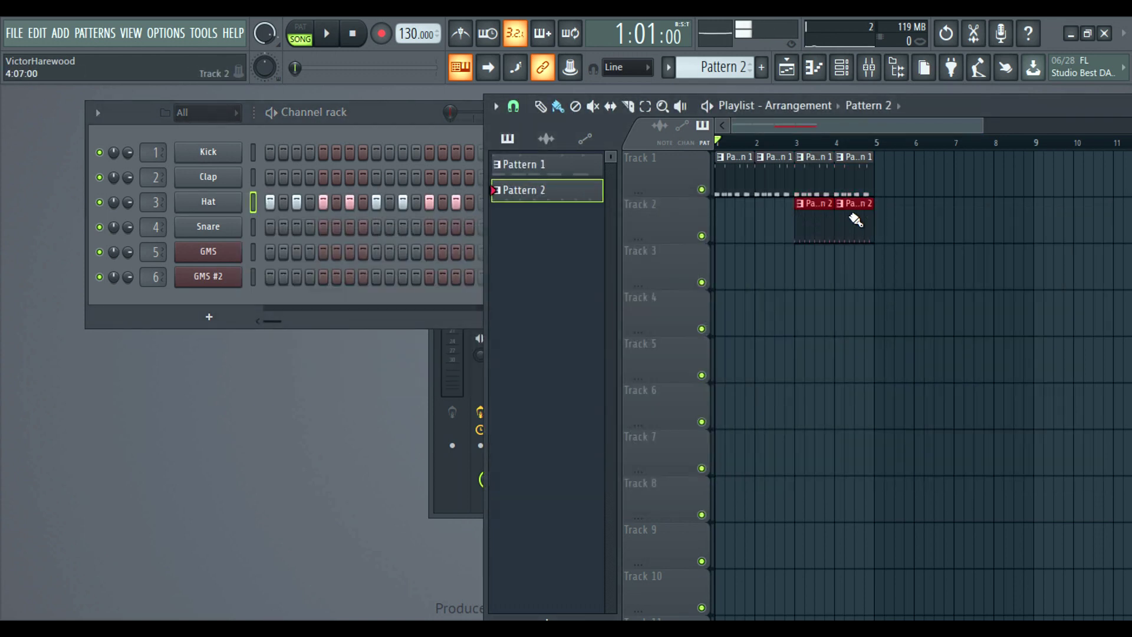
left_click(327, 34)
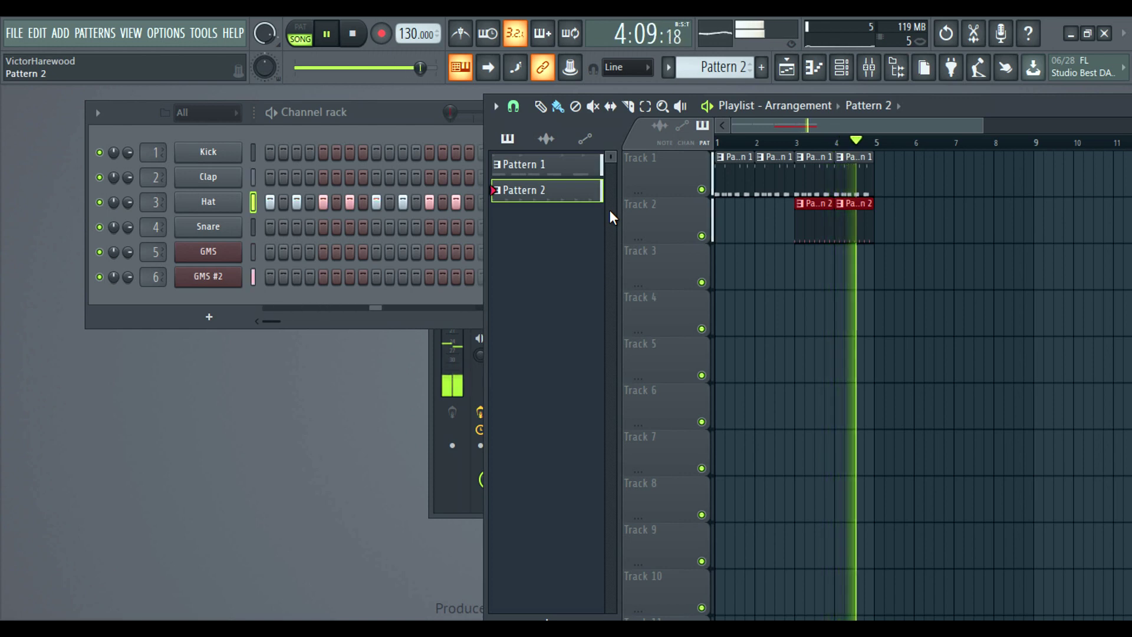
left_click(363, 38)
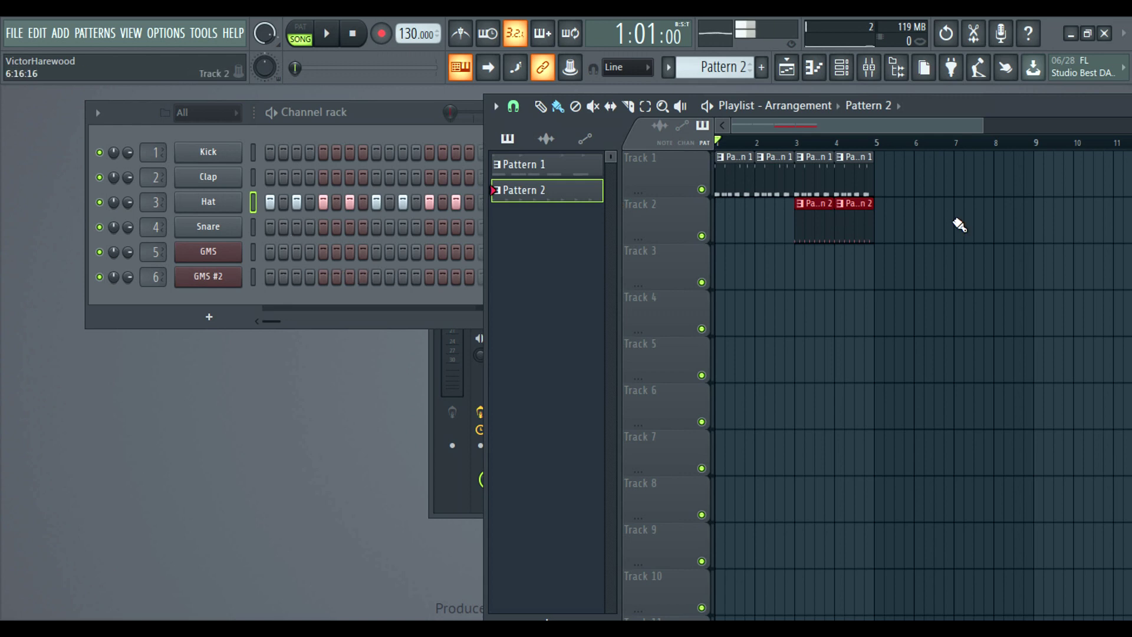
left_click(429, 416)
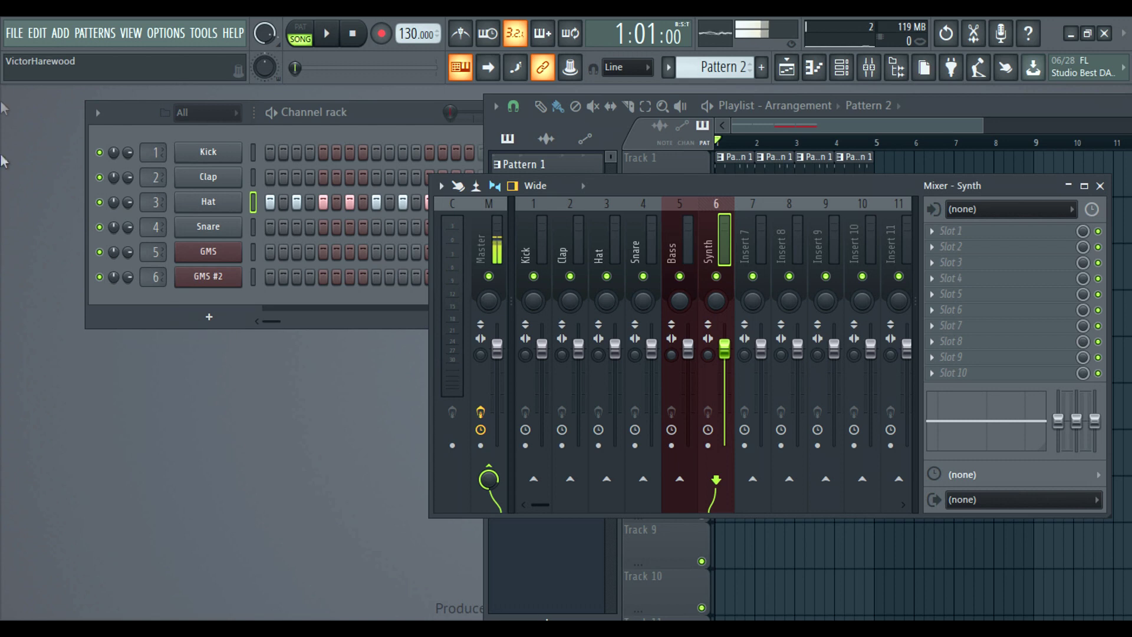
- Start exporting the project as a WAV file
left_click(16, 37)
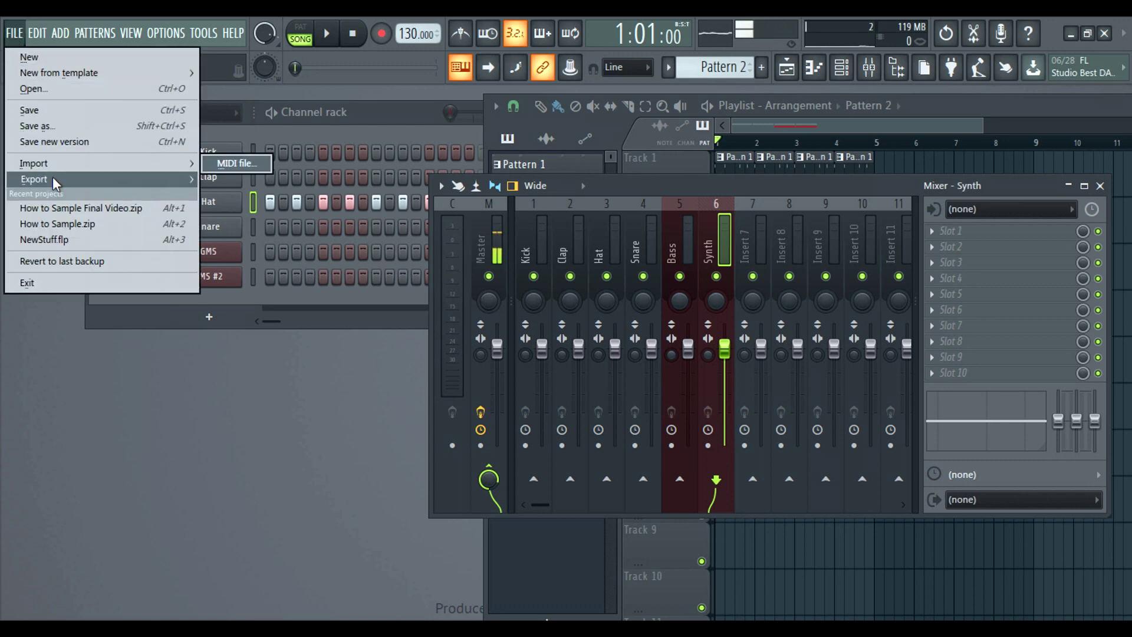
mouse_move(53, 179)
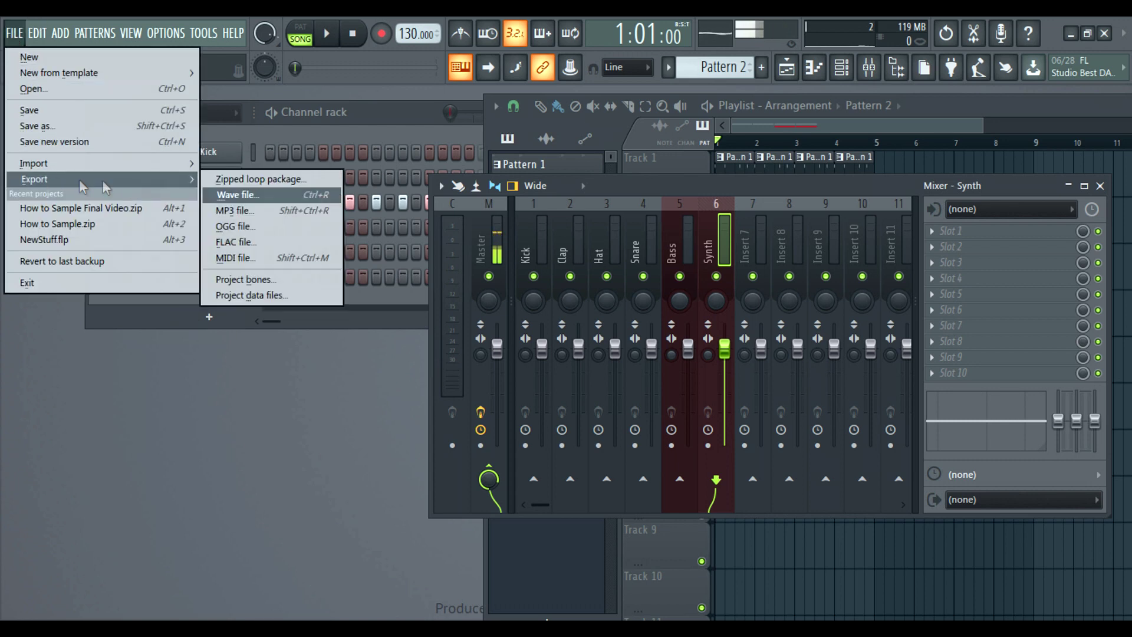
left_click(250, 199)
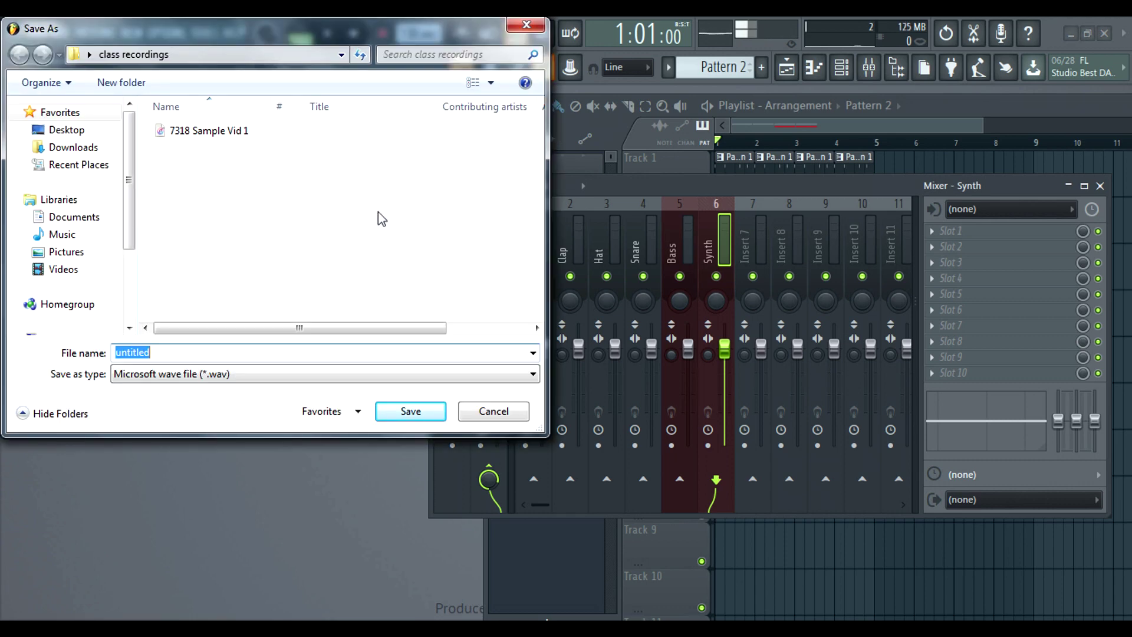
- Create and open an 'Export Stems' folder in class recordings, clearing the default file name
right_click(223, 184)
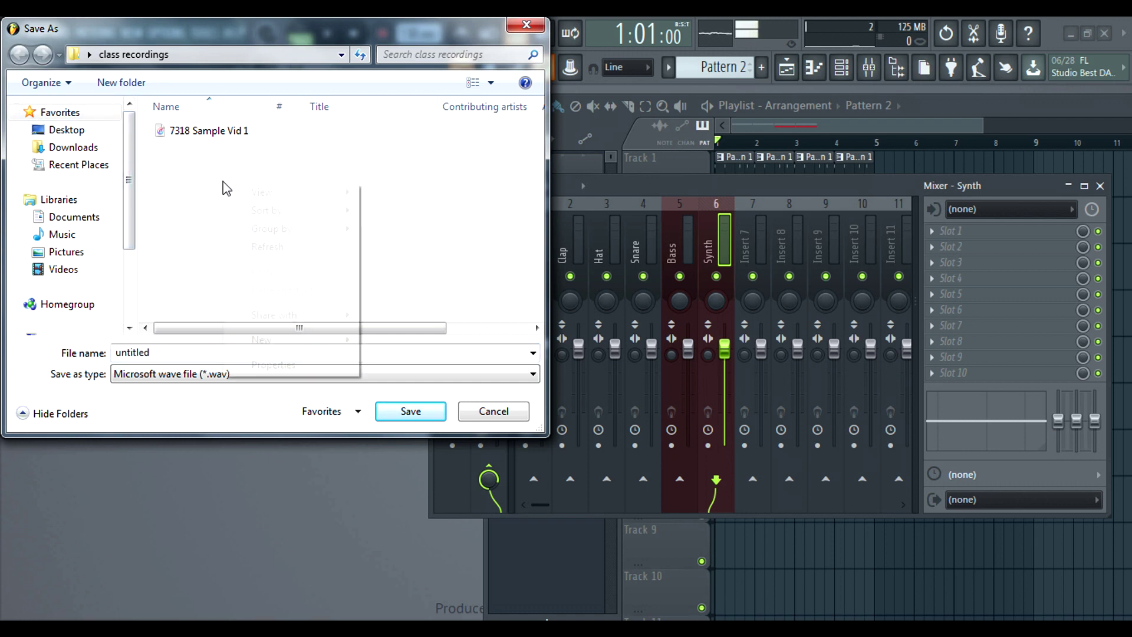
mouse_move(302, 342)
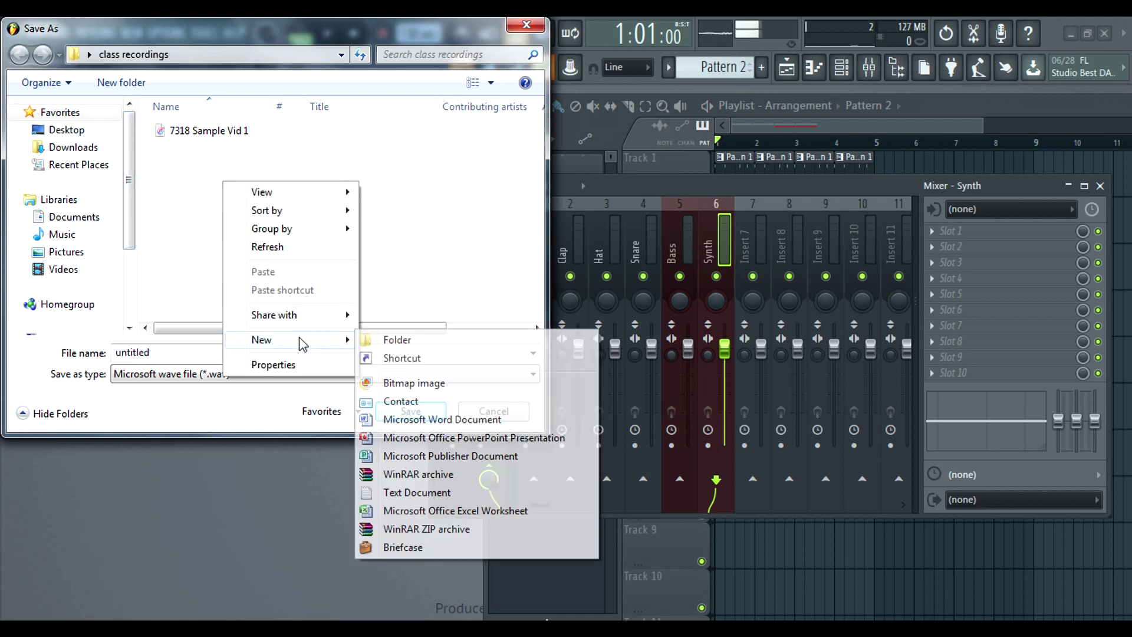
left_click(390, 334)
key("BackSpace")
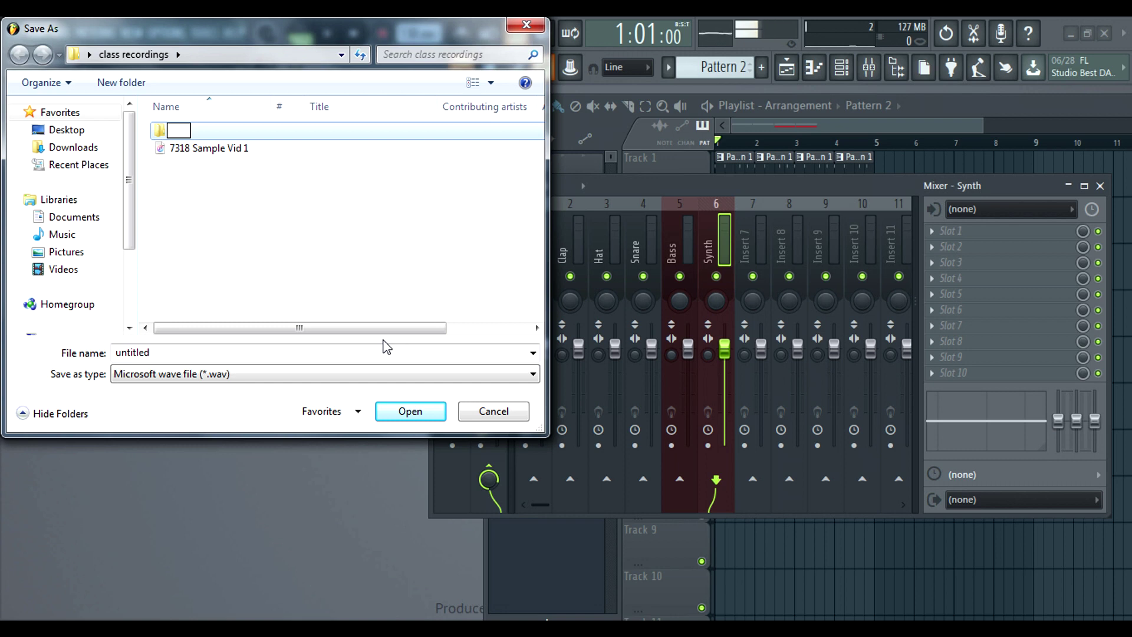
type("Excp")
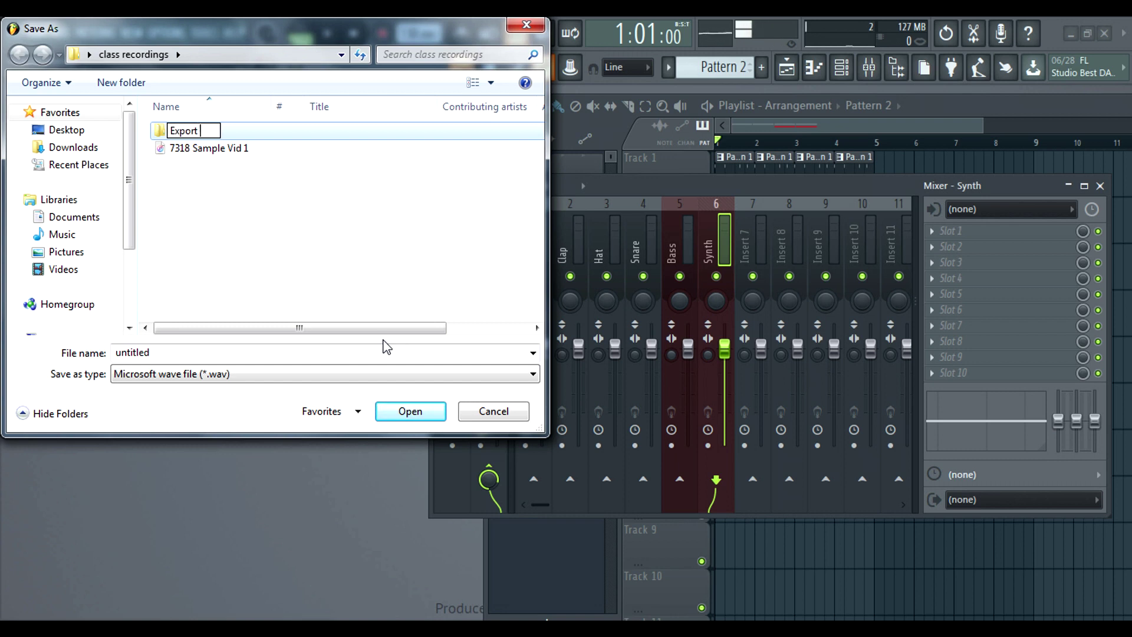
type("rt Stems")
key("Return")
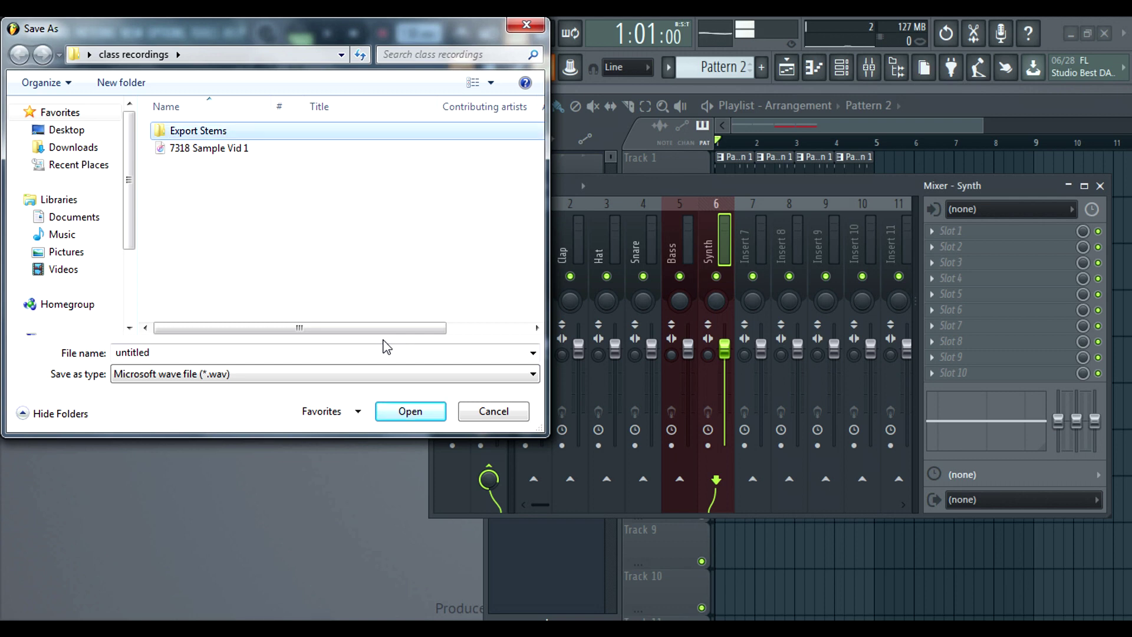
double_click(224, 133)
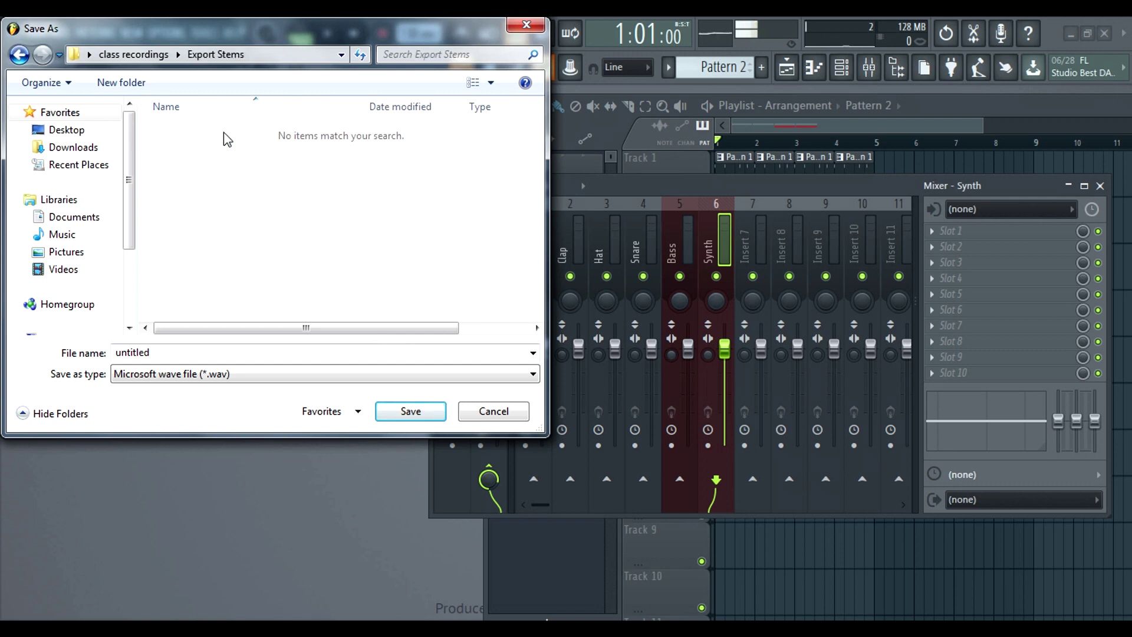
left_click(192, 356)
key("BackSpace")
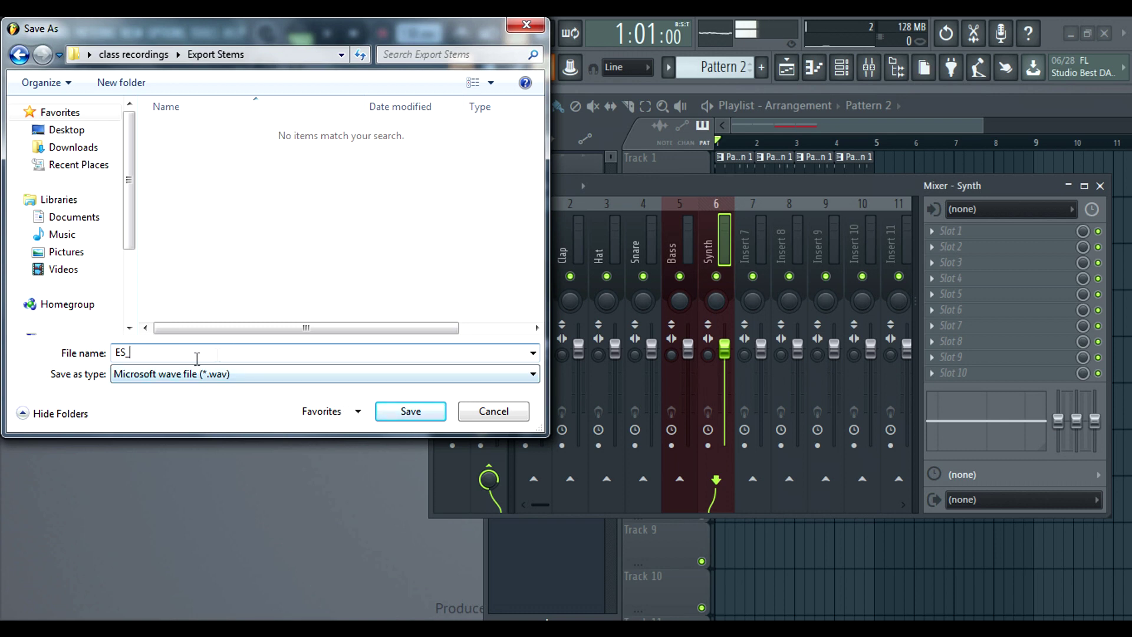
- Confirm the export name ES_ and enable Split mixer tracks into separate stems
left_click(407, 411)
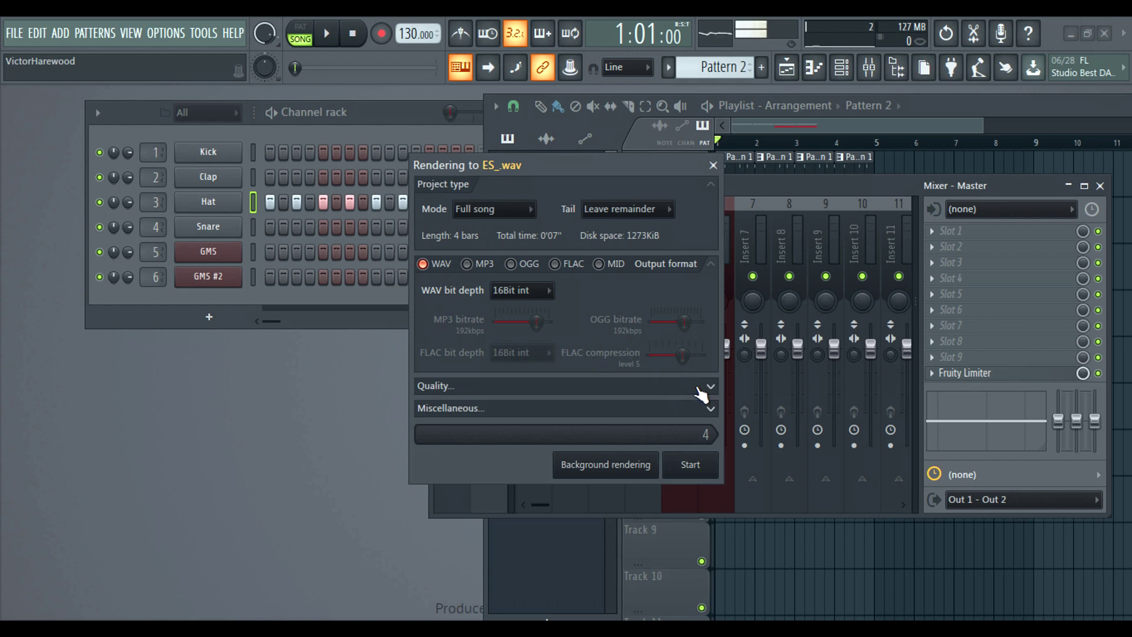
left_click(713, 411)
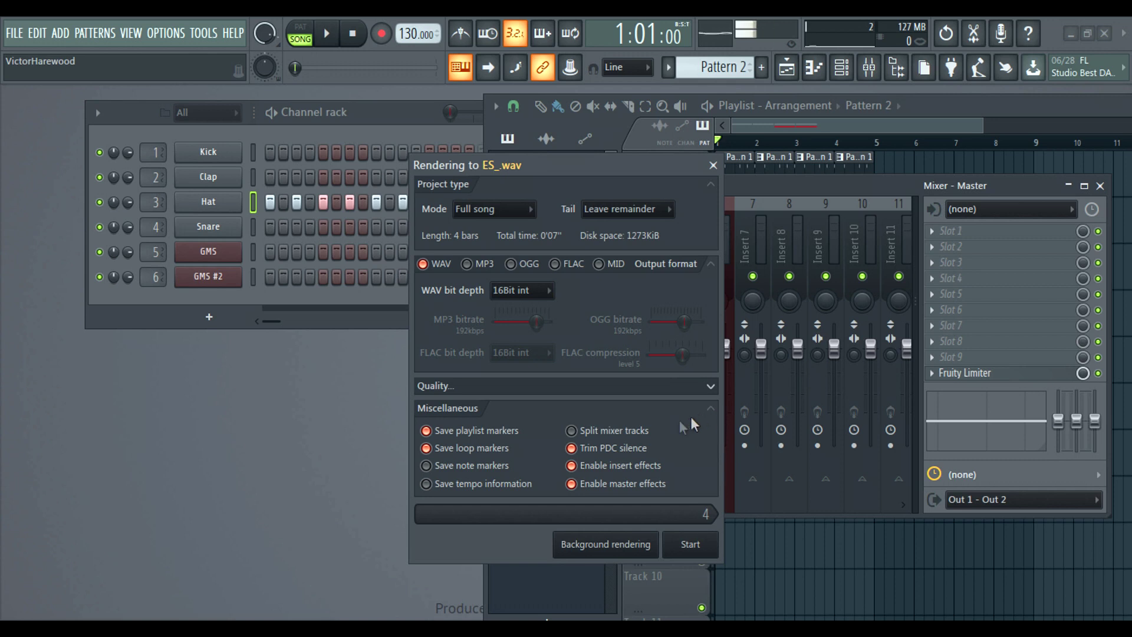
left_click(571, 433)
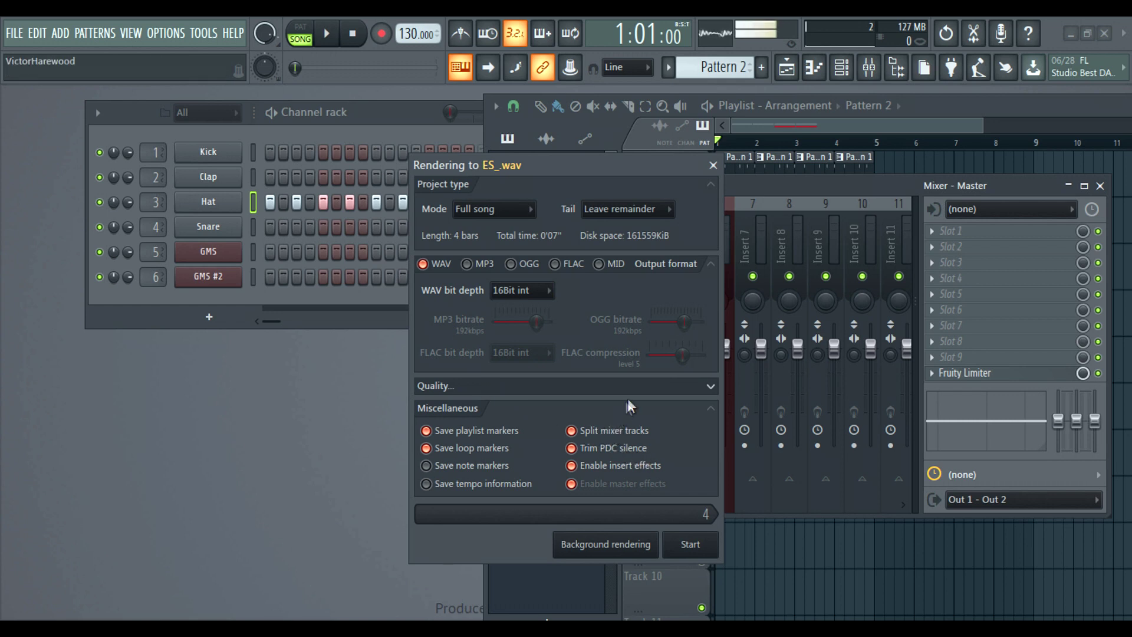
- Set the WAV bit depth to 24Bit int and start rendering the stems
left_click(647, 388)
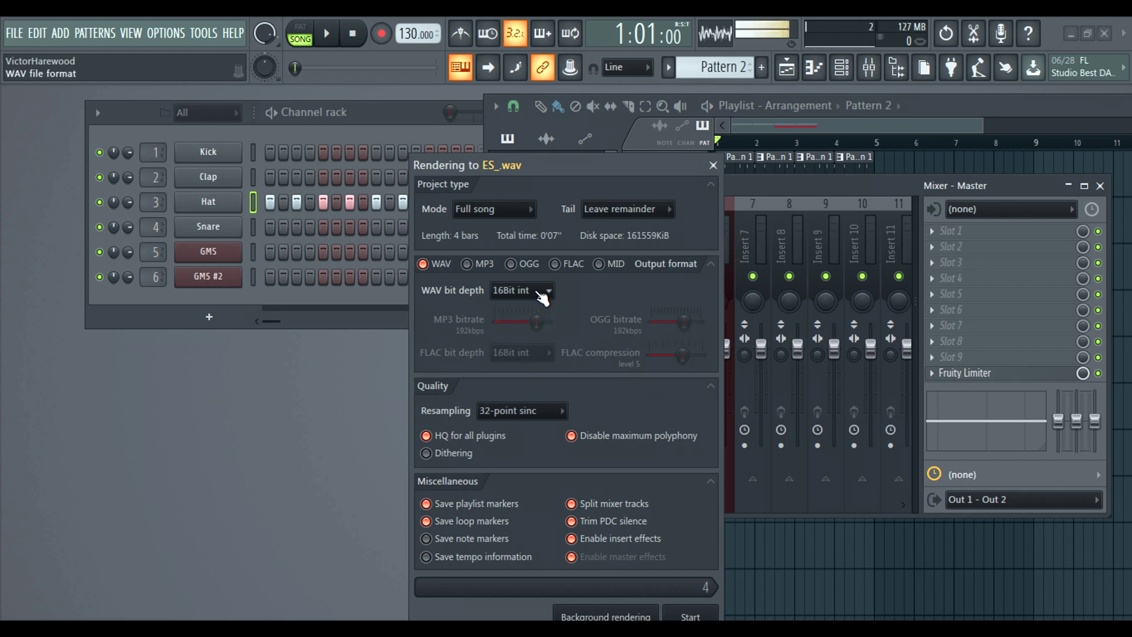
left_click(512, 290)
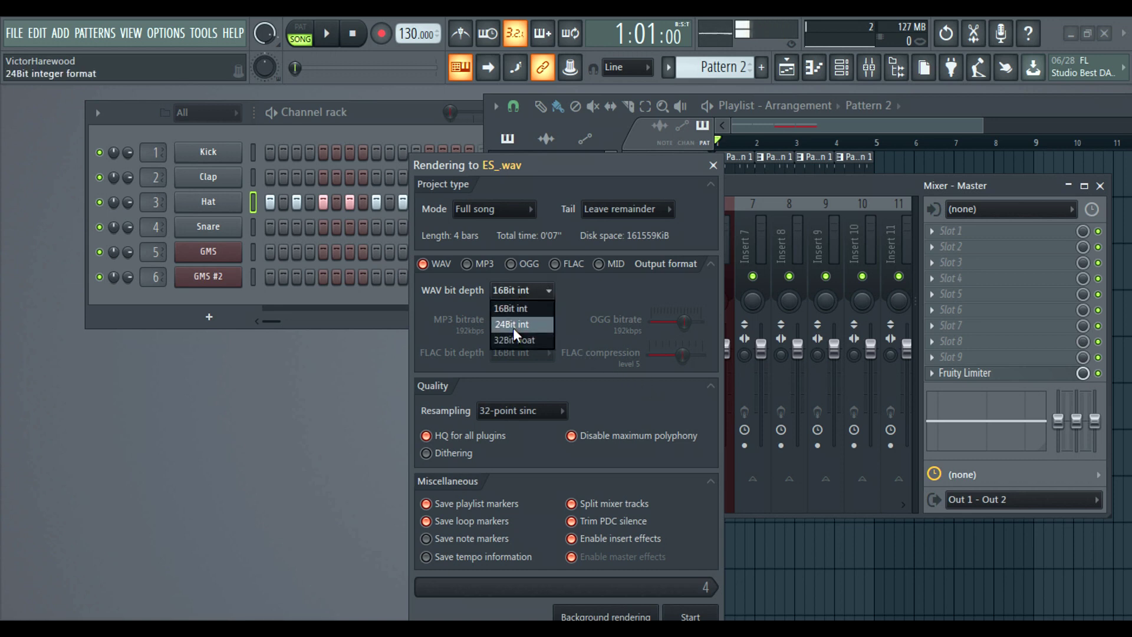
left_click(513, 326)
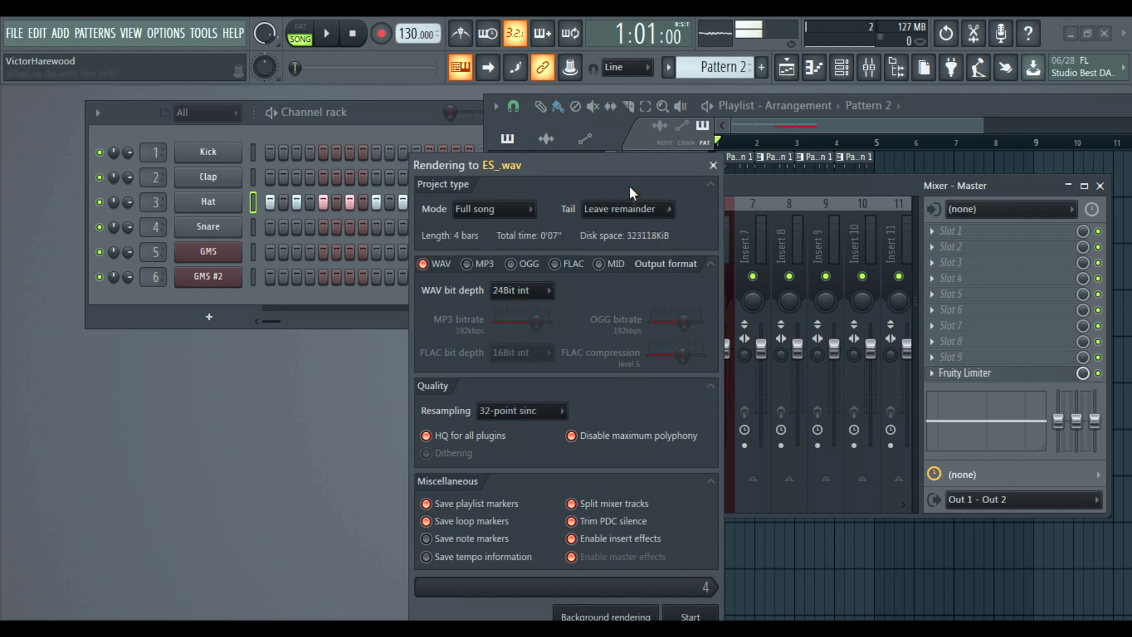
left_click_drag(625, 168, 625, 91)
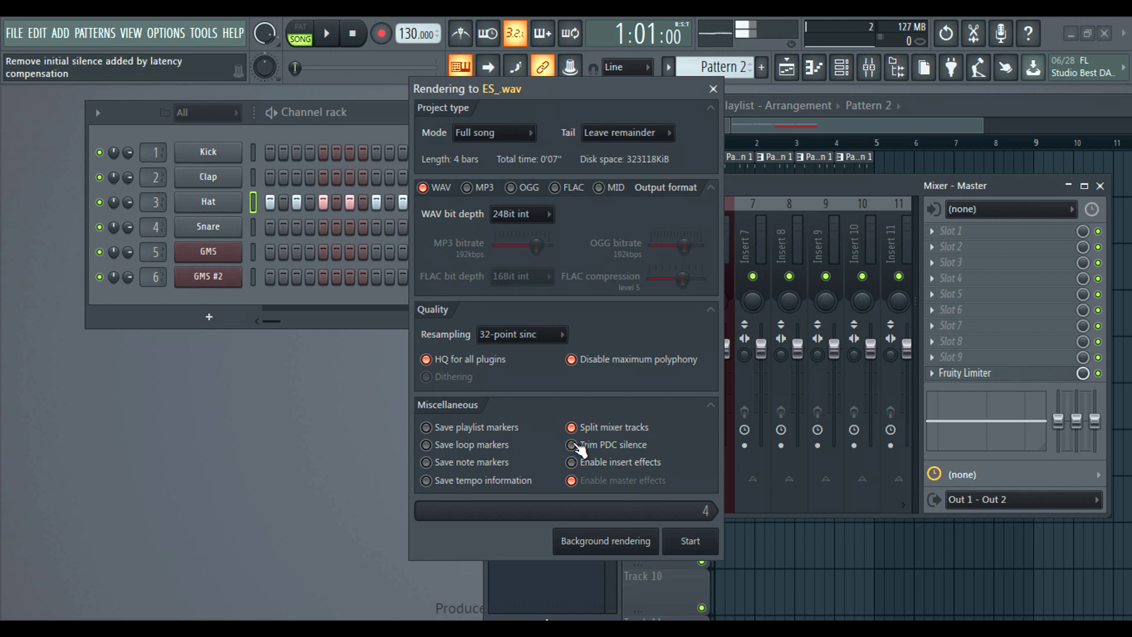
left_click(688, 542)
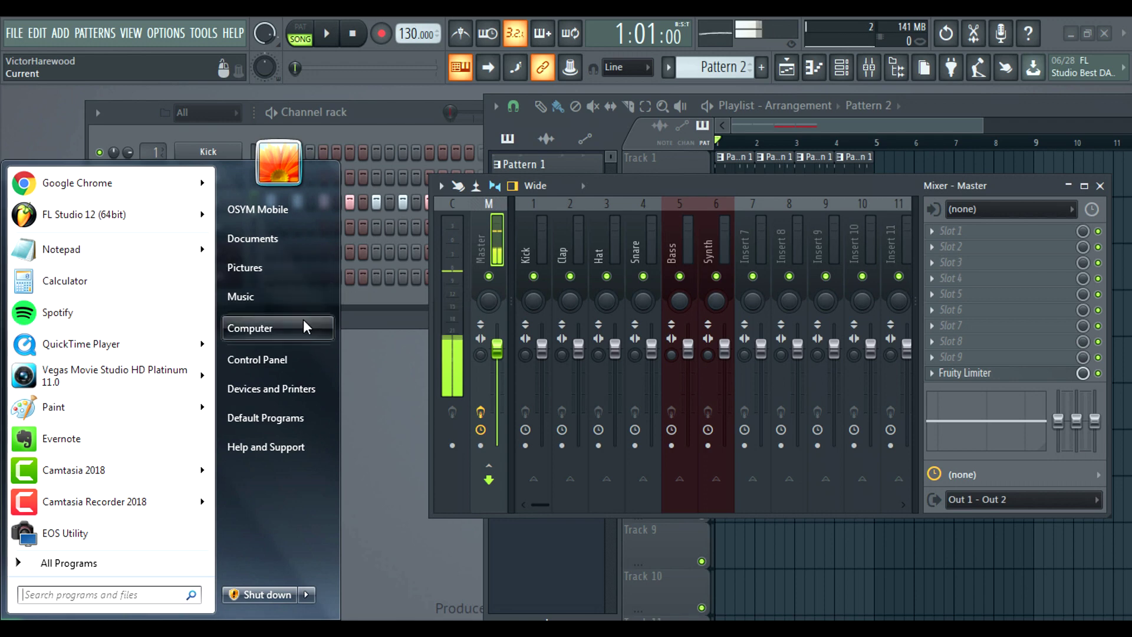
- Browse in Explorer to Desktop > class recordings > Export Stems
left_click(303, 321)
left_click(106, 243)
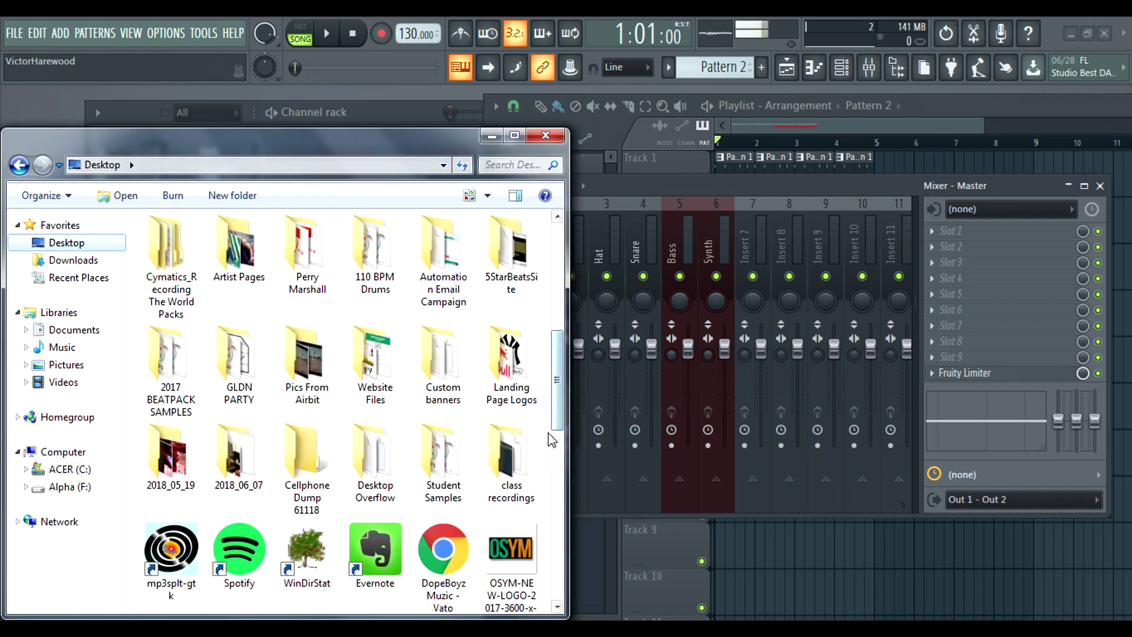
double_click(511, 465)
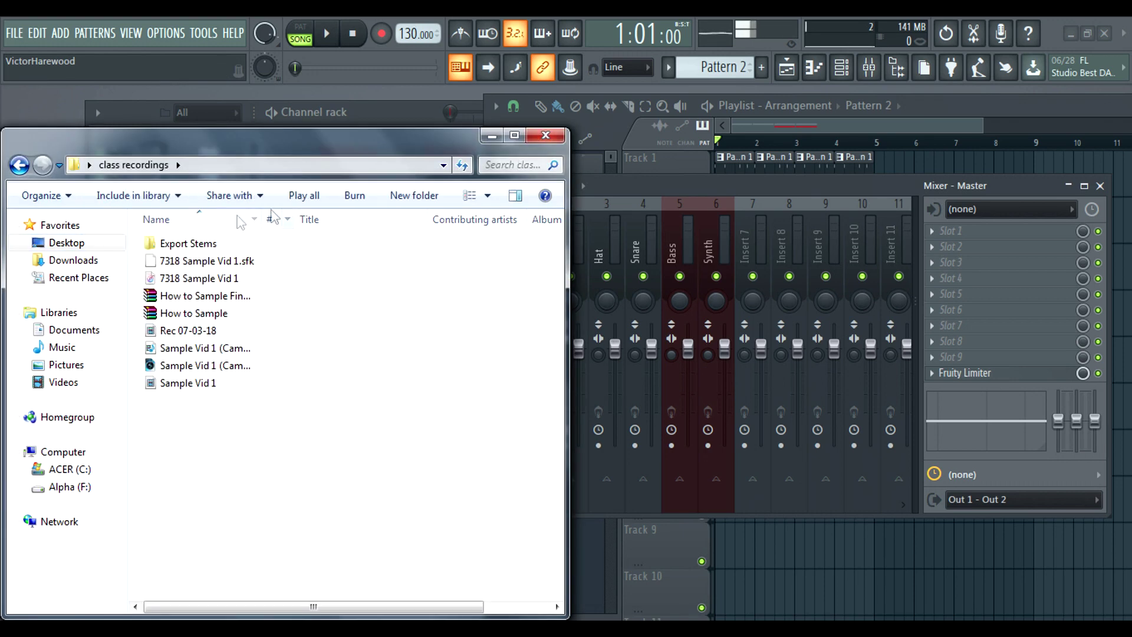
double_click(203, 247)
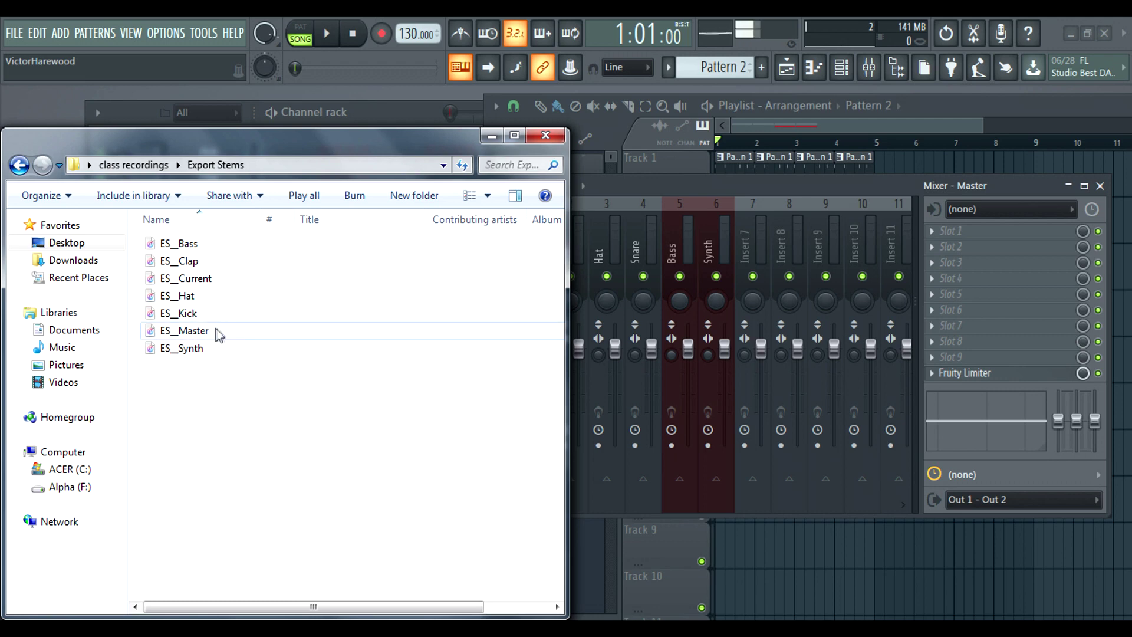
- Lower the master volume to about -17.87 dB and delete the ES_Current stem file
left_click_drag(678, 189, 759, 189)
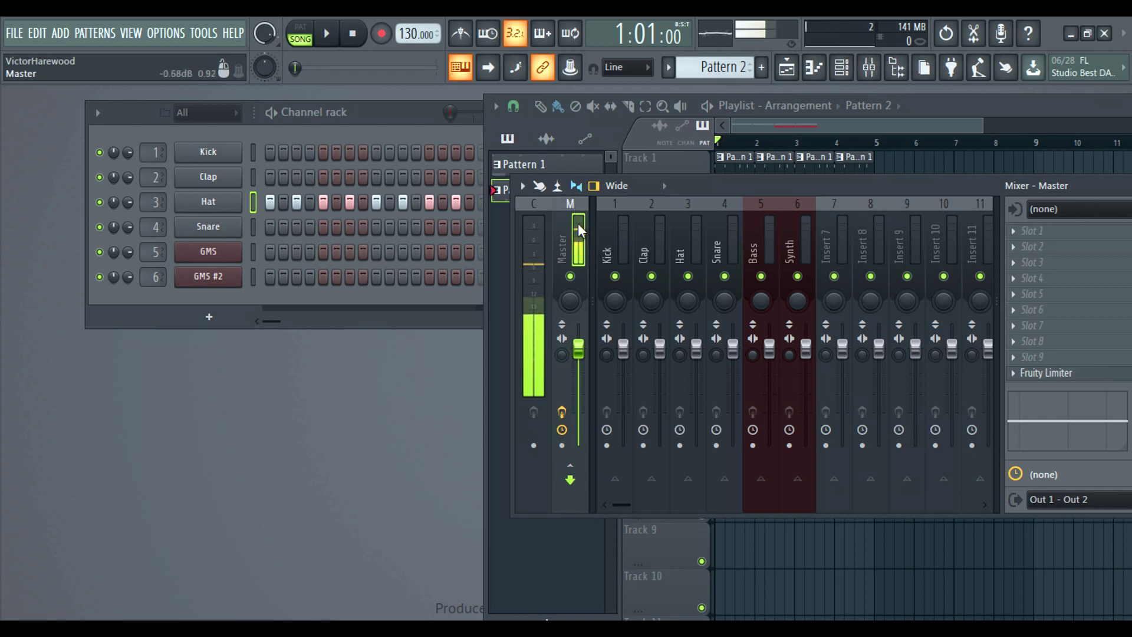
left_click_drag(579, 230, 580, 251)
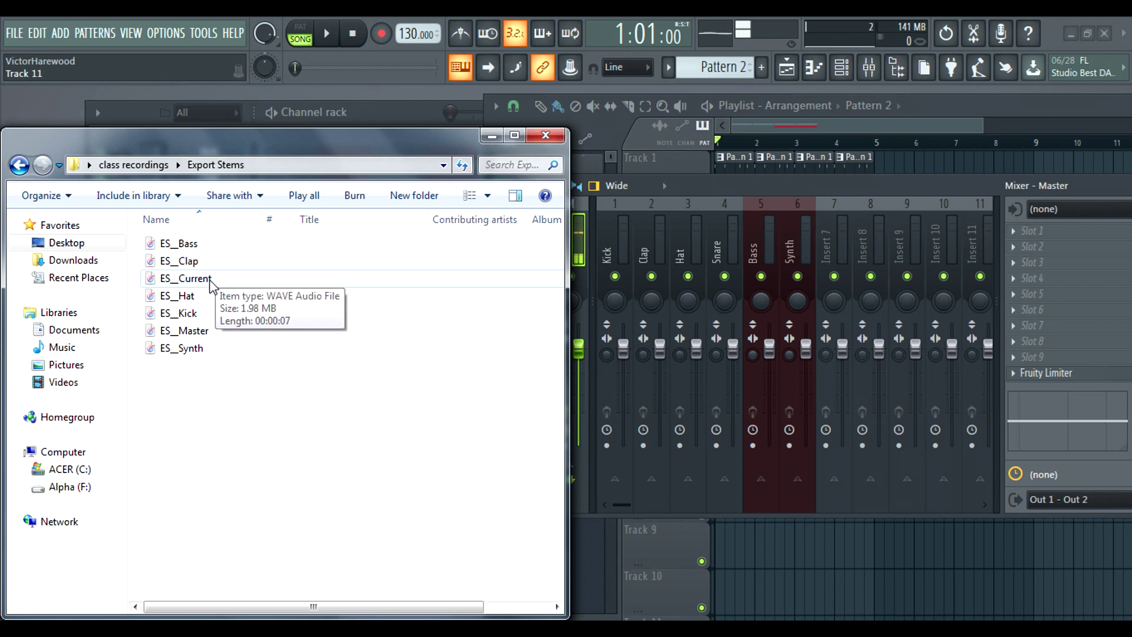
right_click(211, 285)
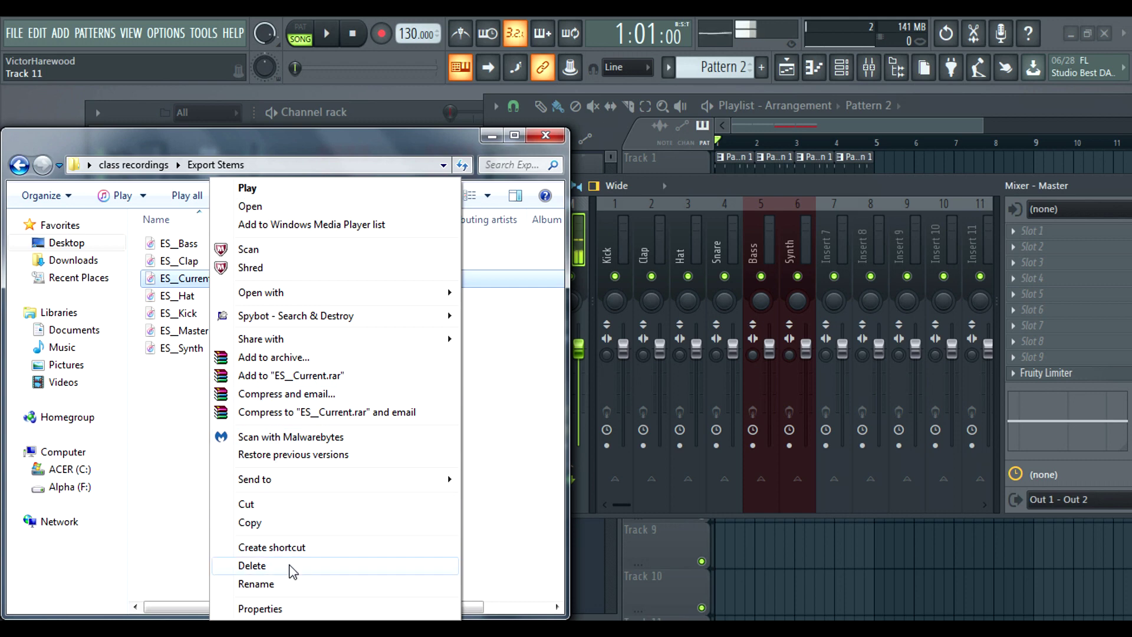
left_click(289, 564)
left_click(651, 391)
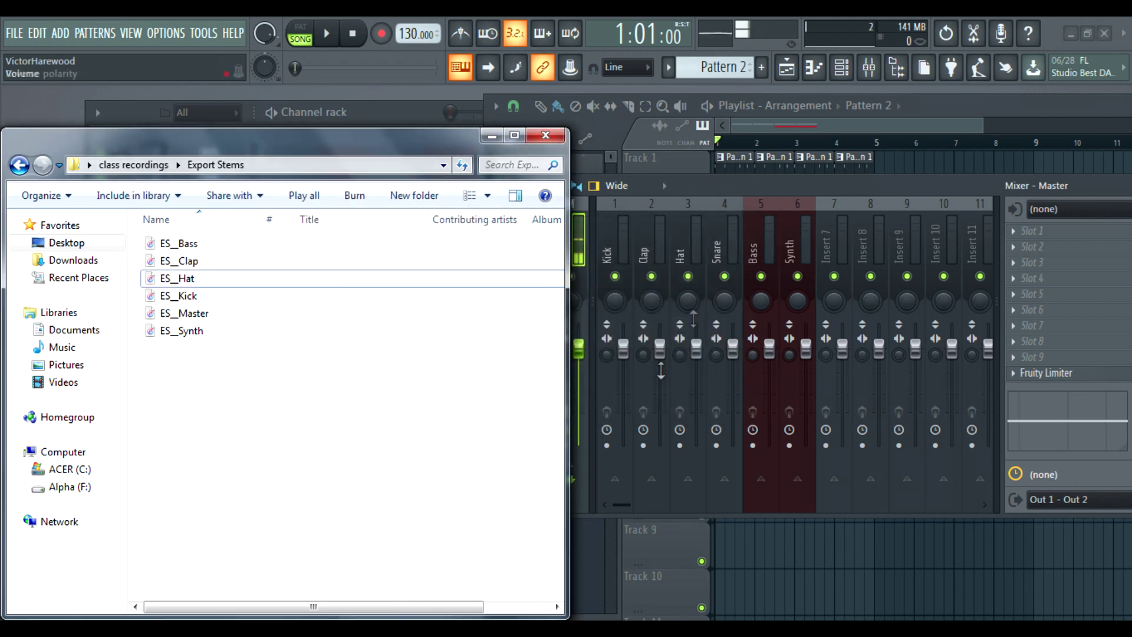
- Mute Tracks 1 and 2 and drag all six ES_ stem files into the playlist
left_click(819, 126)
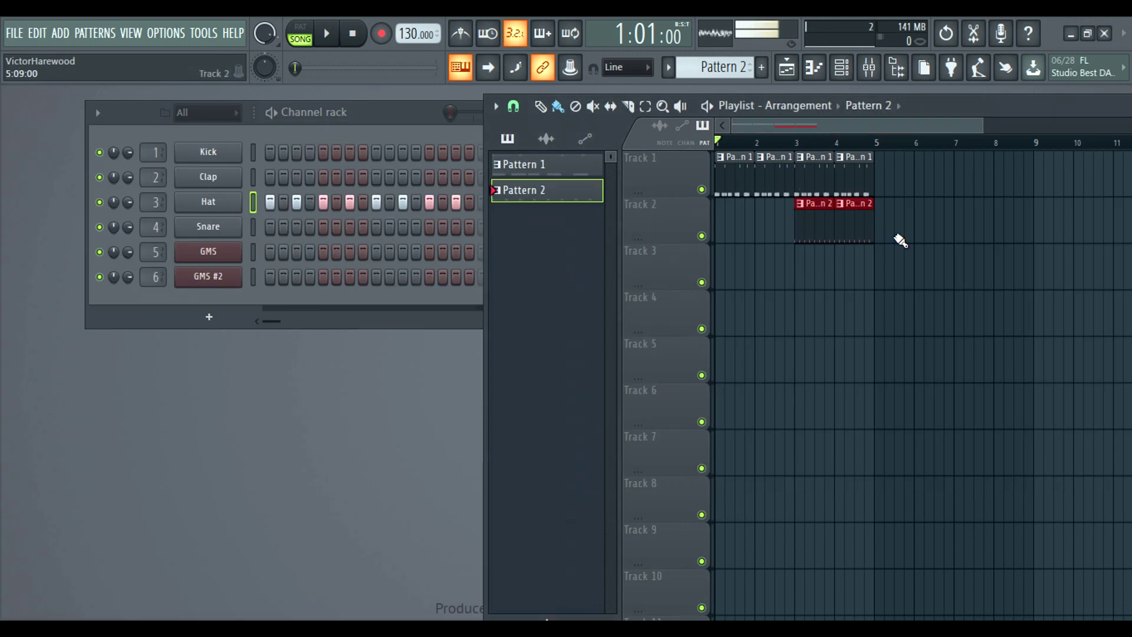
left_click(702, 189)
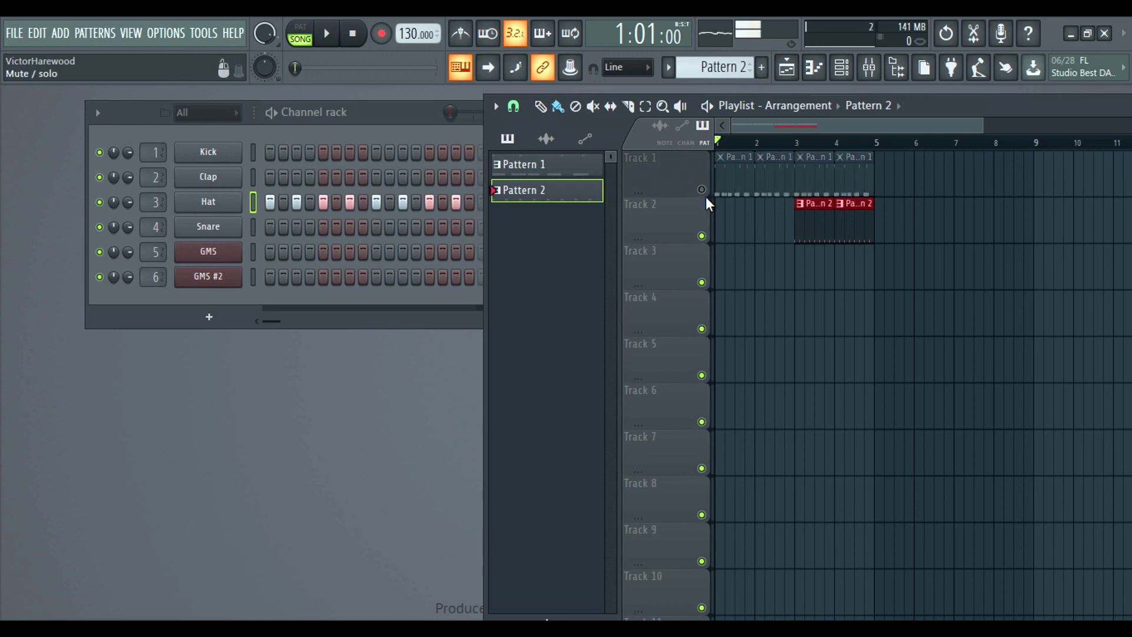
left_click(702, 236)
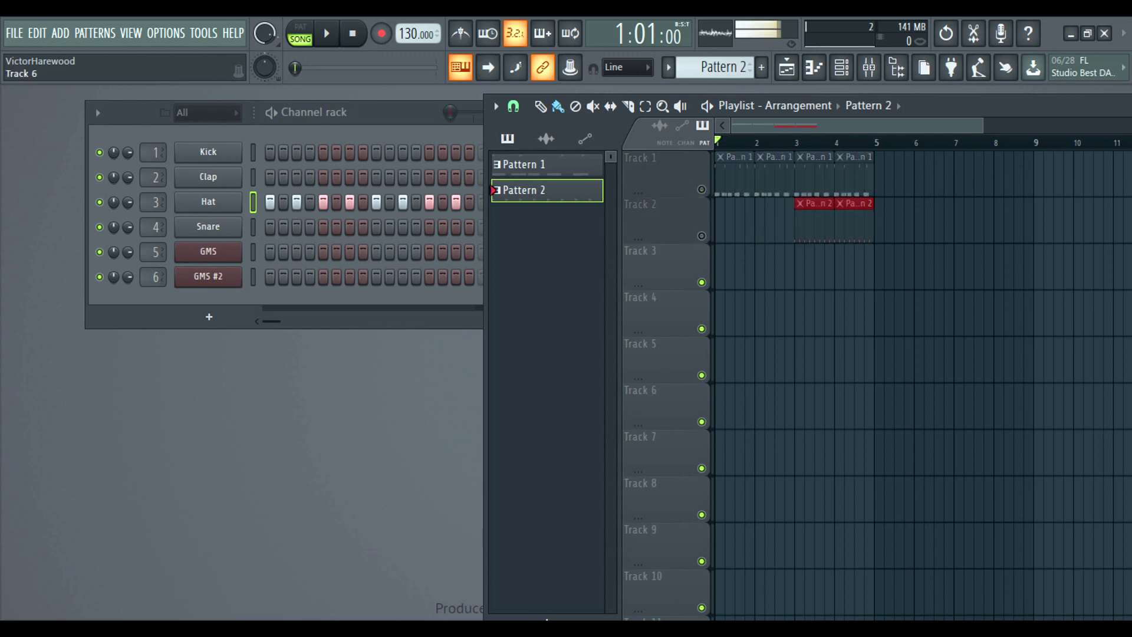
key("alt+Tab")
left_click_drag(193, 373, 726, 308)
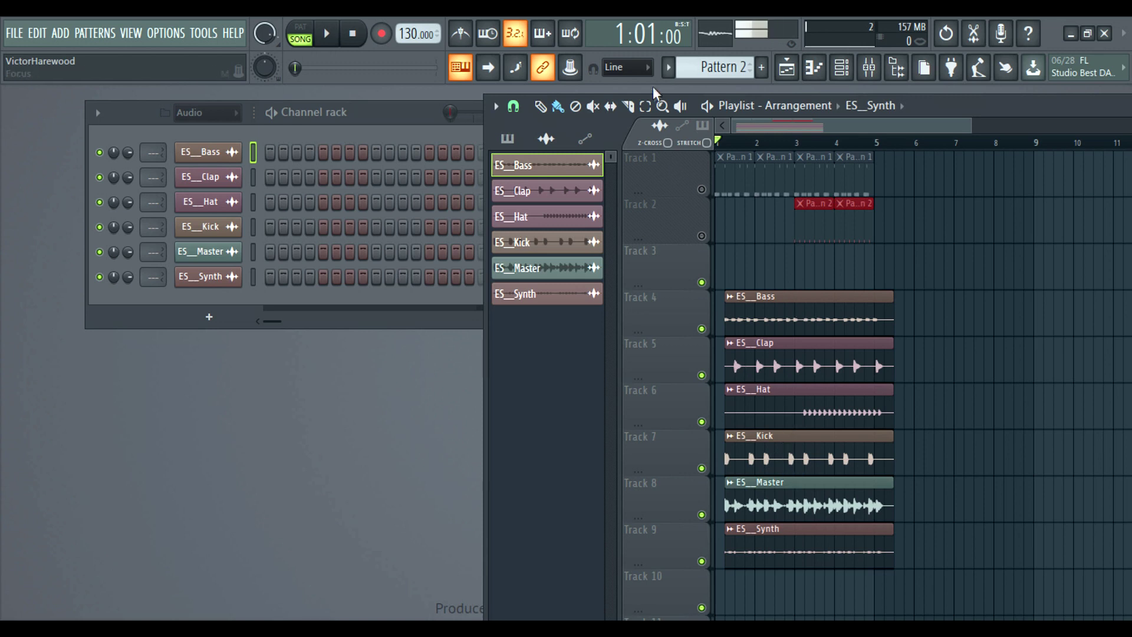
- Select the six stem clips and move them to start at bar 1
left_click(645, 105)
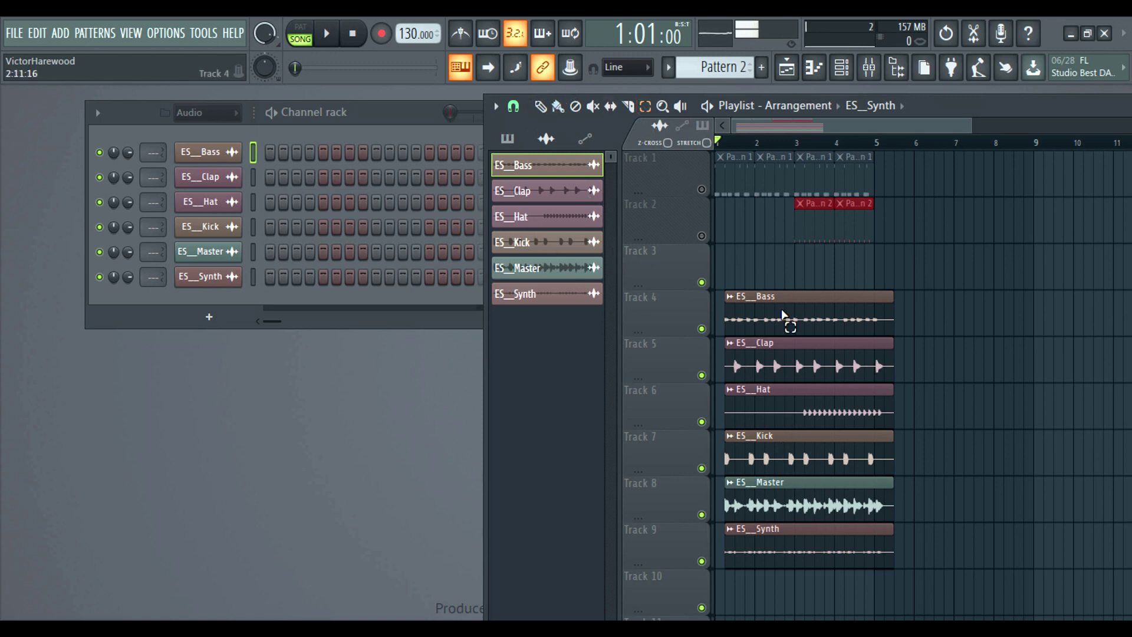
left_click(784, 283)
left_click_drag(790, 305, 834, 567)
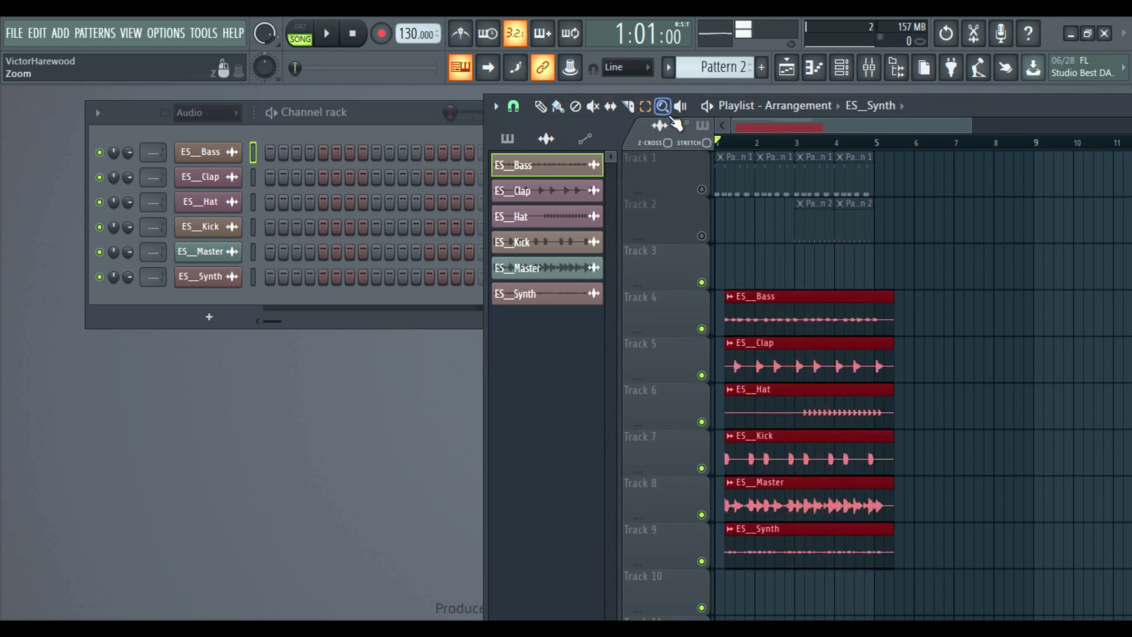
left_click(540, 105)
left_click_drag(802, 316, 761, 316)
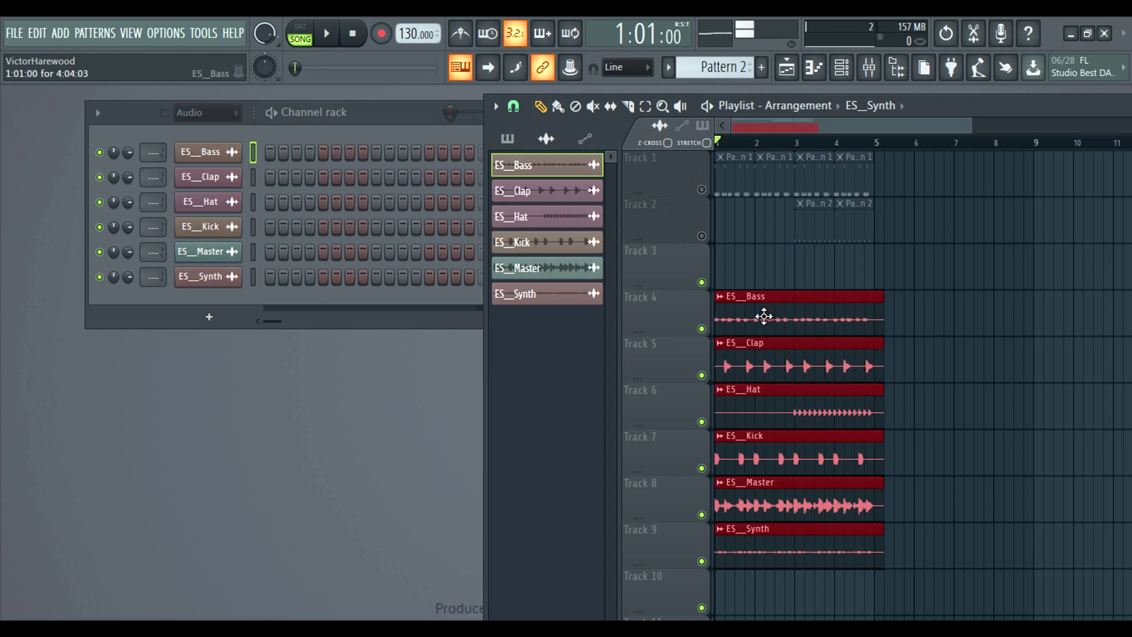
left_click(955, 328)
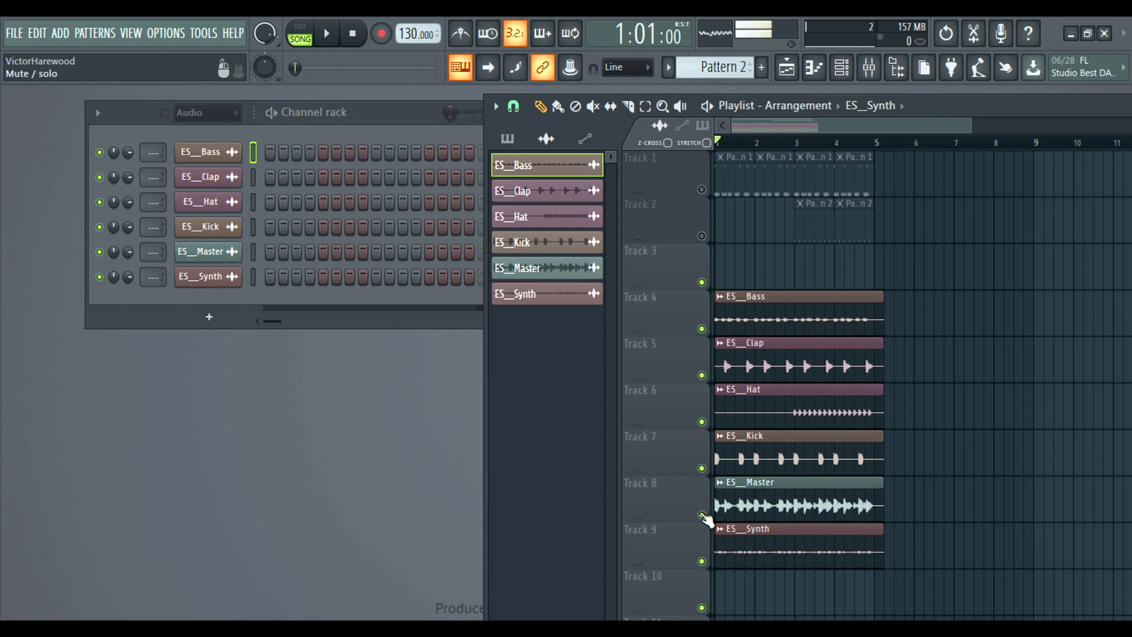
- Audition the soloed ES_Master stem, then unmute the Clap, Hat, Kick and Synth tracks and play
right_click(703, 517)
key("space")
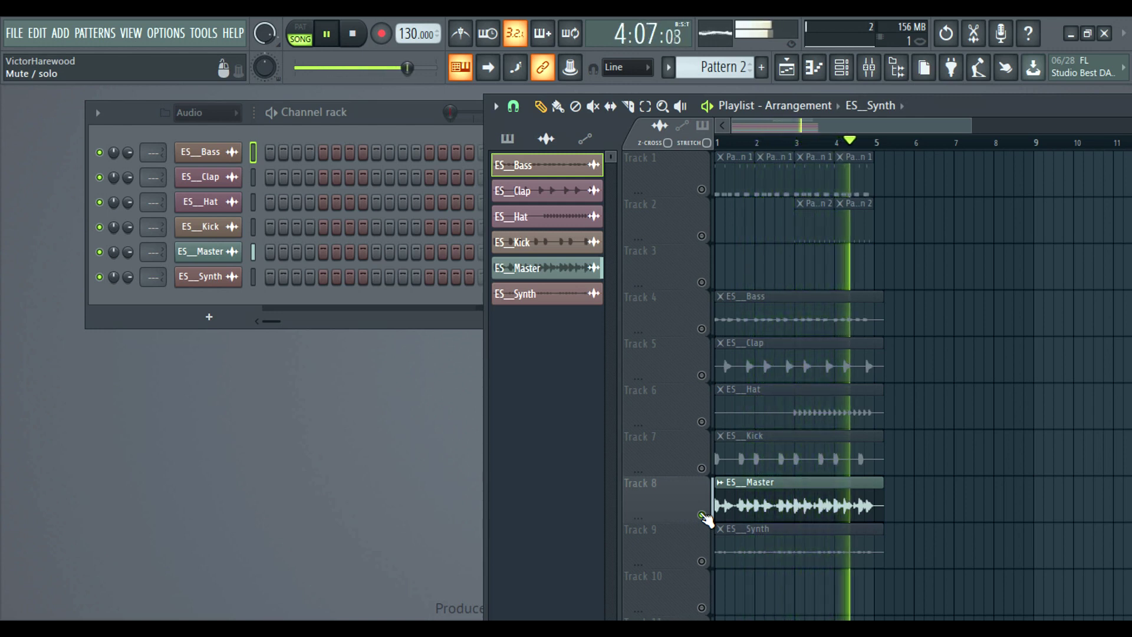
key("space")
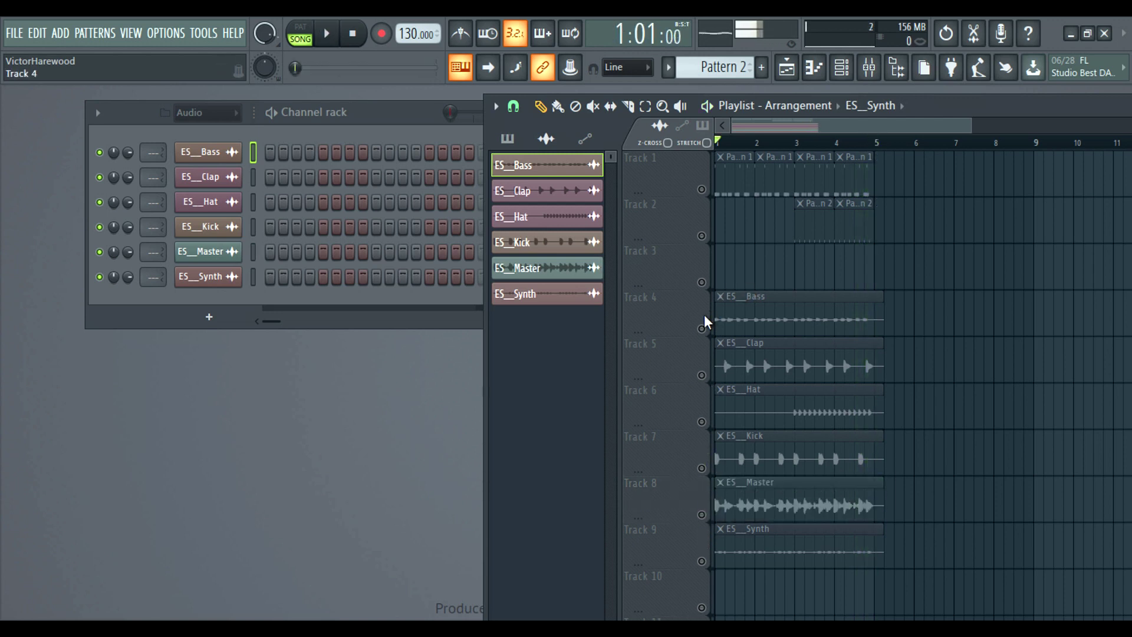
left_click(702, 375)
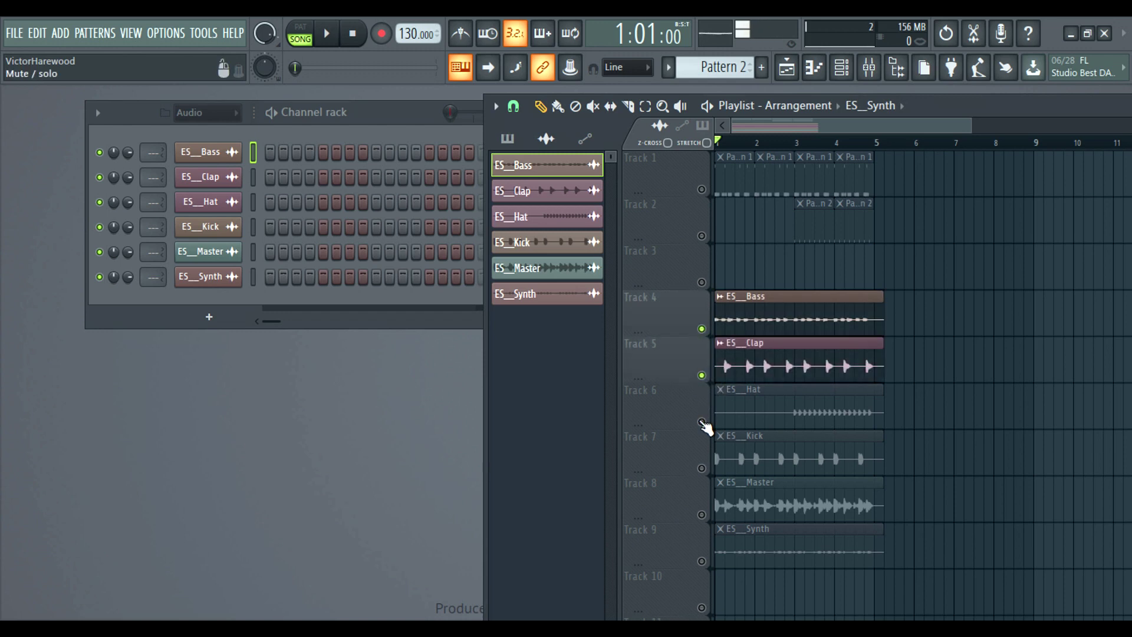
left_click(701, 421)
left_click(702, 469)
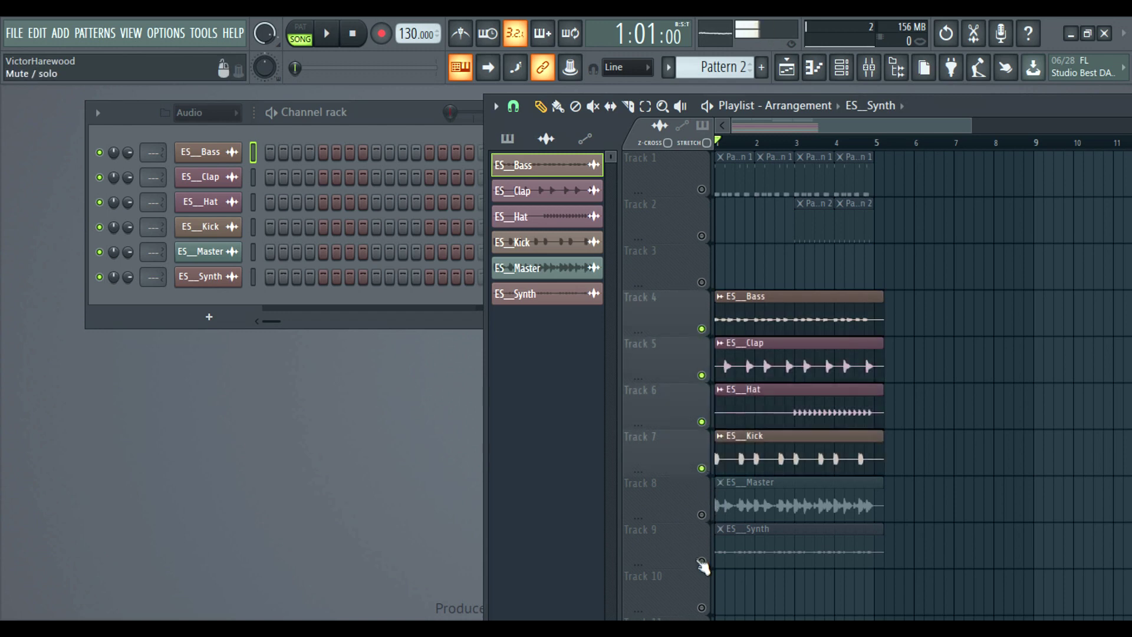
left_click(701, 561)
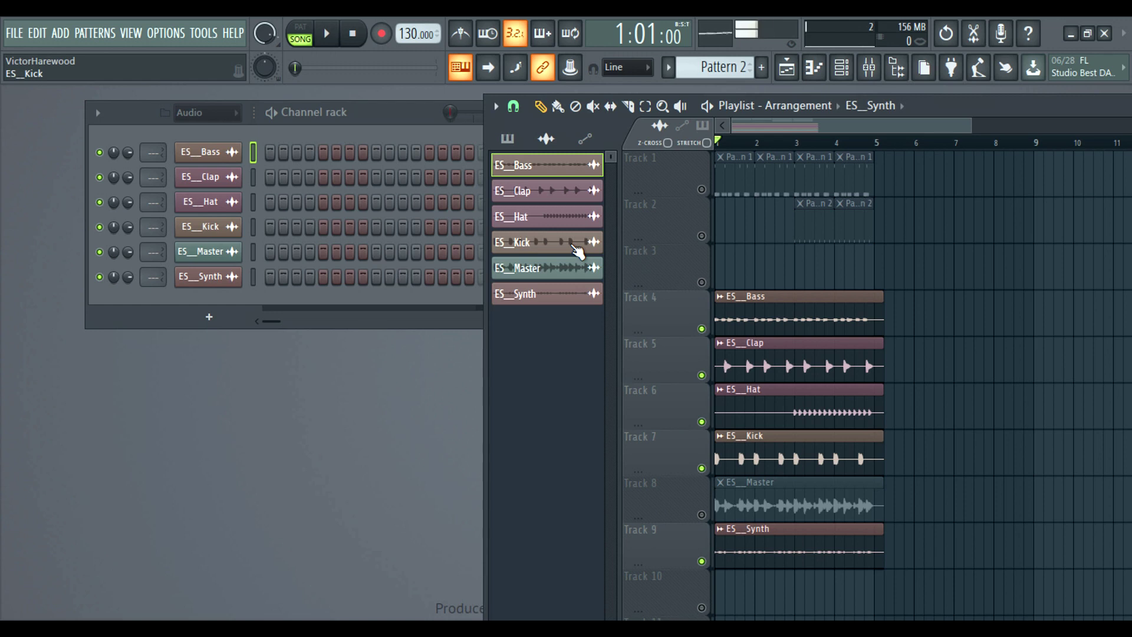
key("space")
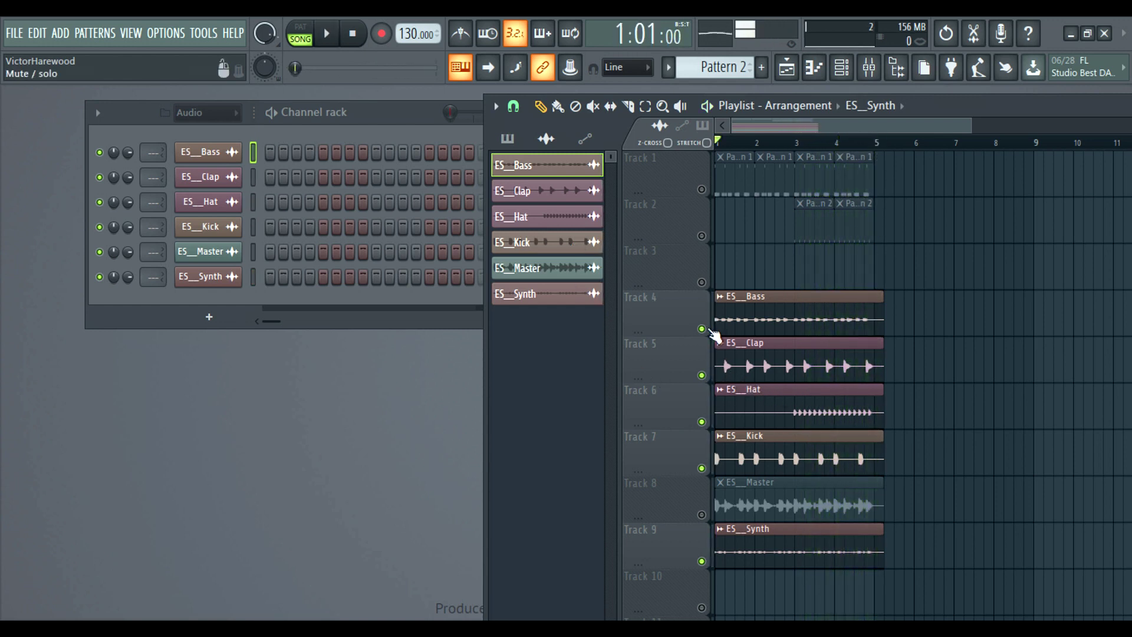
- Play the soloed ES_Bass stem with ES_Kick unmuted alongside it
right_click(701, 329)
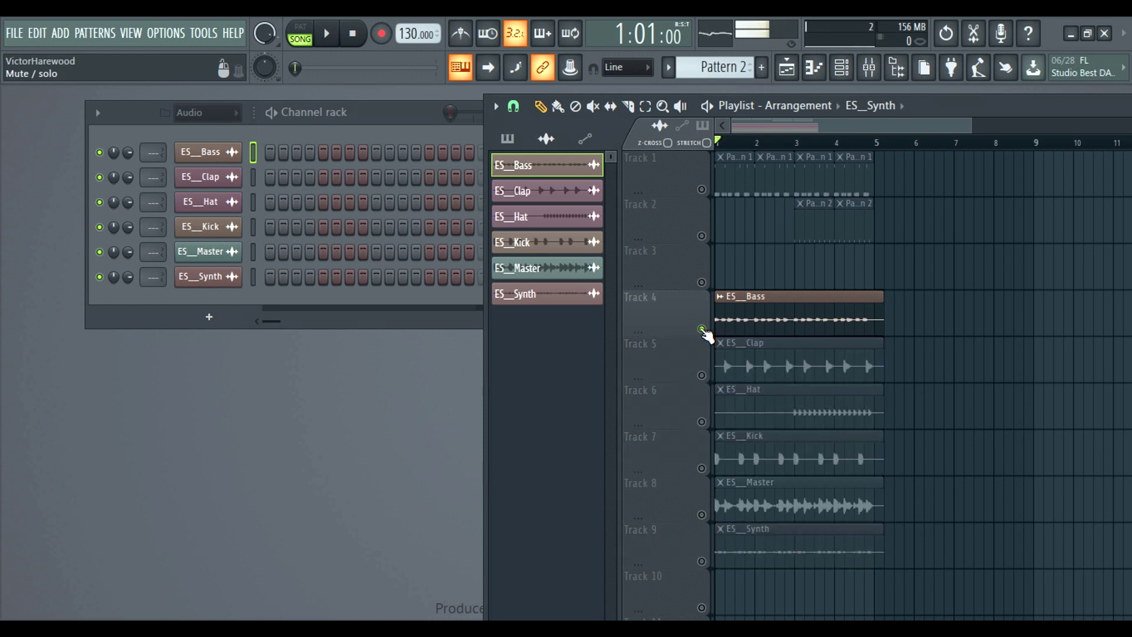
key("space")
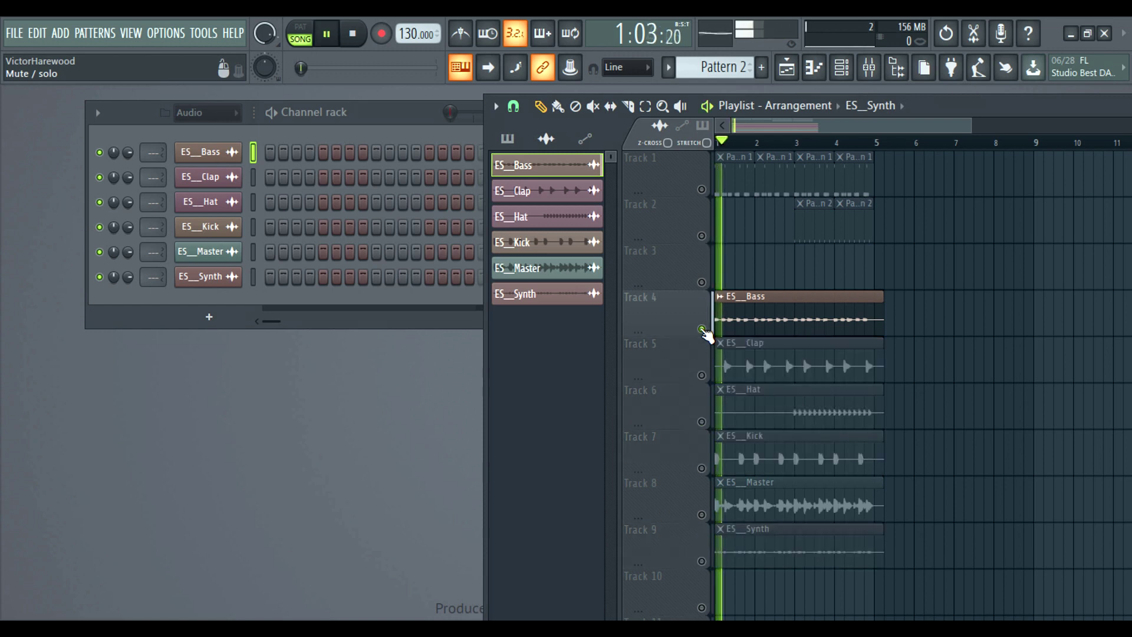
left_click(701, 468)
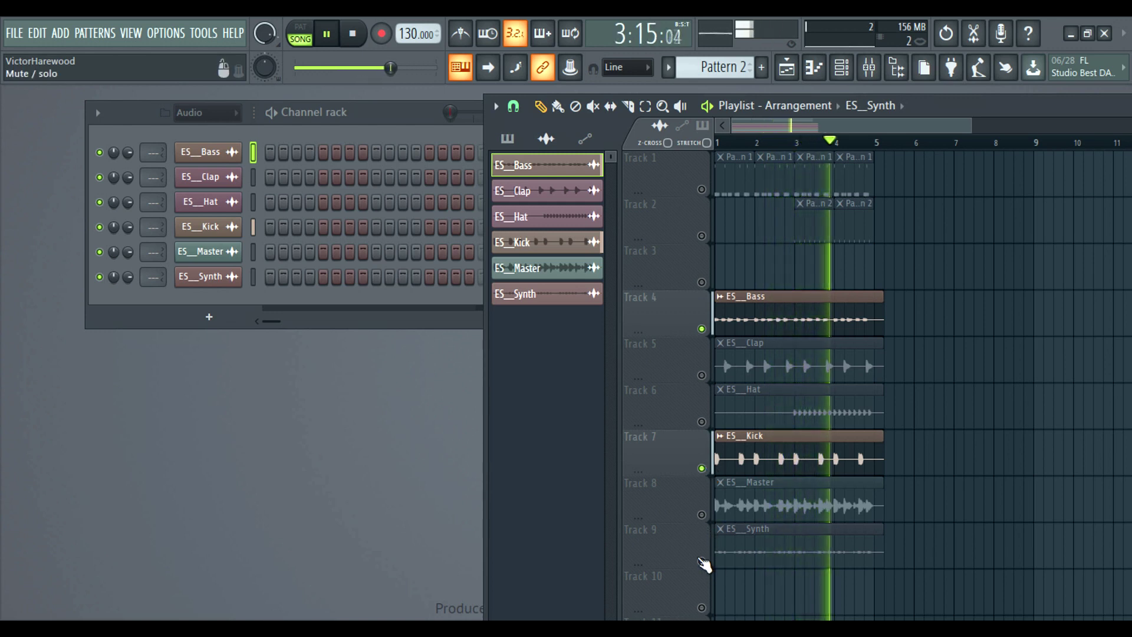
key("space")
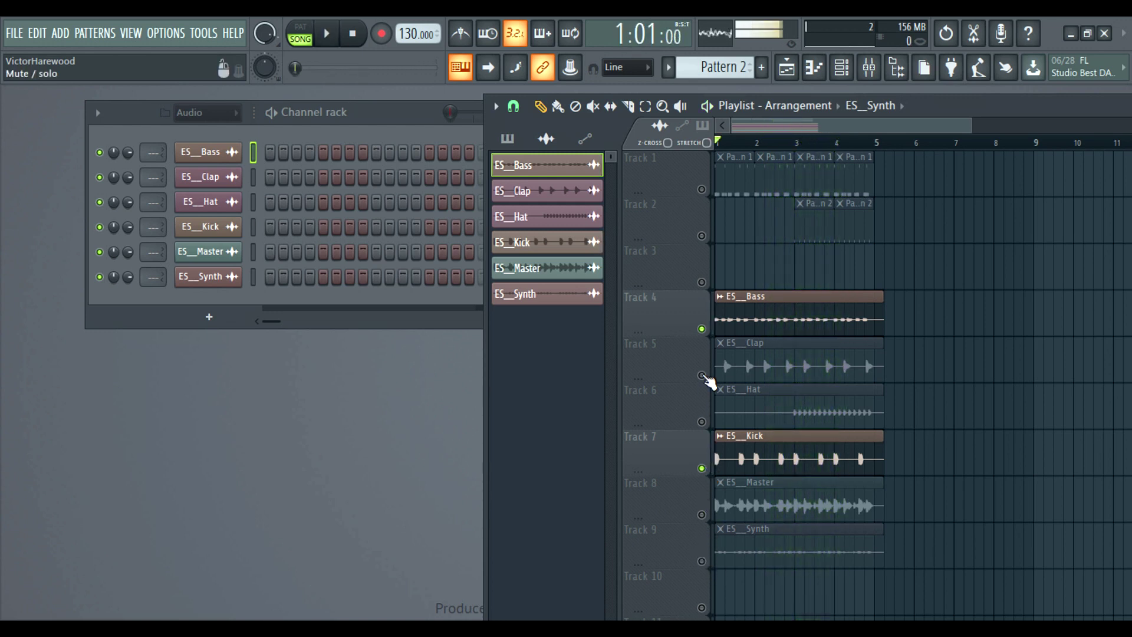
- Unmute the ES_Clap, ES_Synth and ES_Hat tracks, keeping ES_Master muted
left_click(702, 375)
left_click(702, 514)
left_click(702, 514)
left_click(701, 560)
left_click(701, 560)
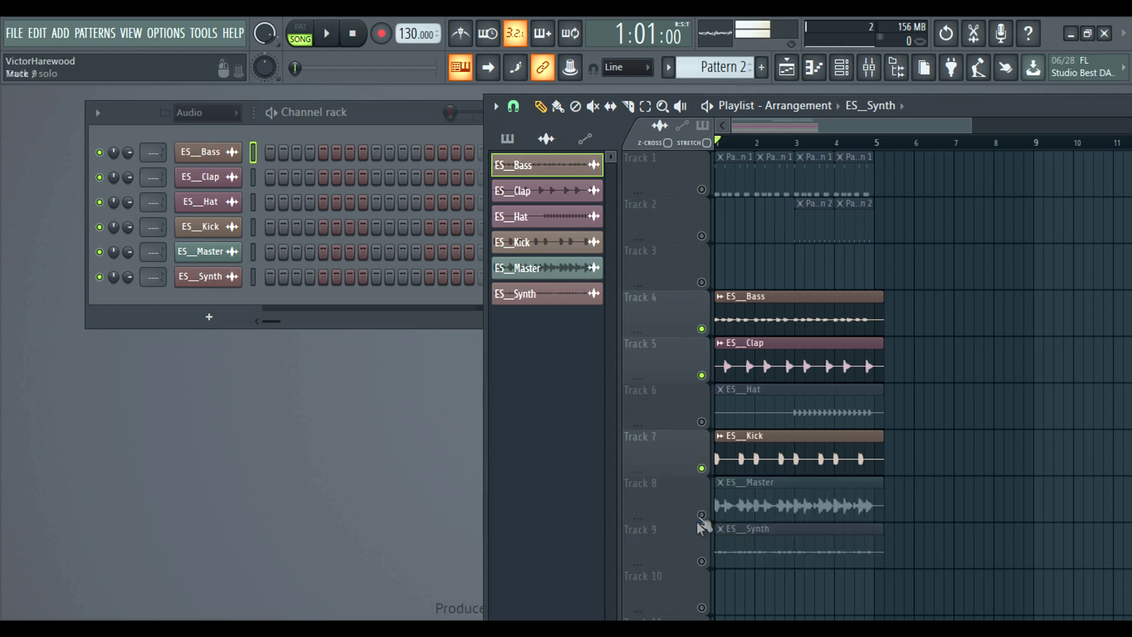
left_click(701, 560)
left_click(701, 421)
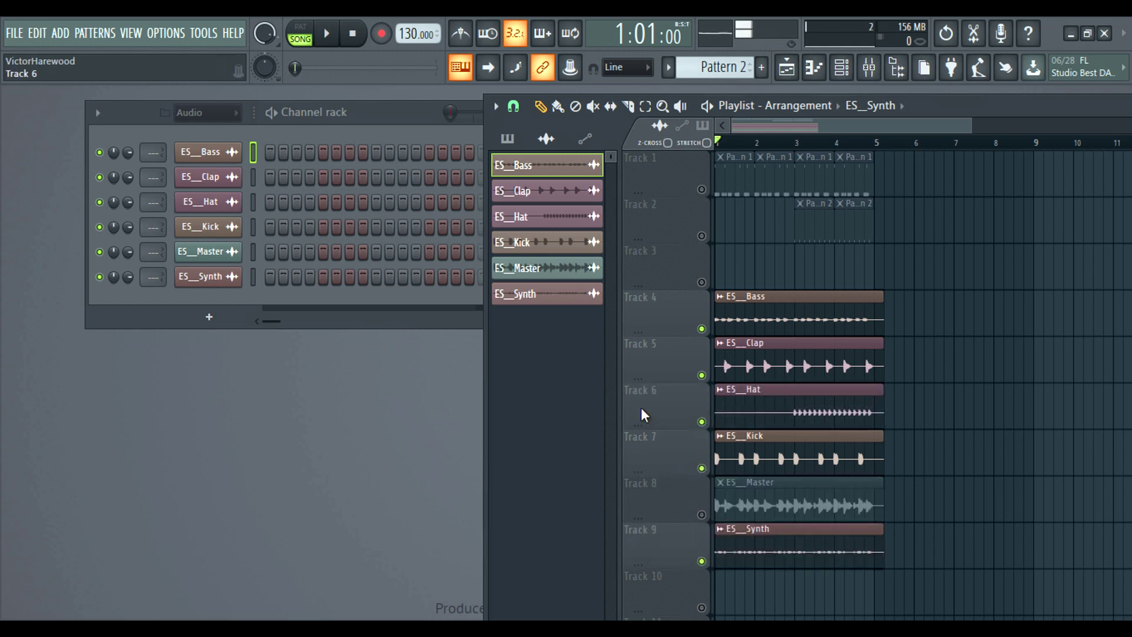
- Audition the ES_Bass sample with Normalize on, then turn Normalize off
left_click(224, 152)
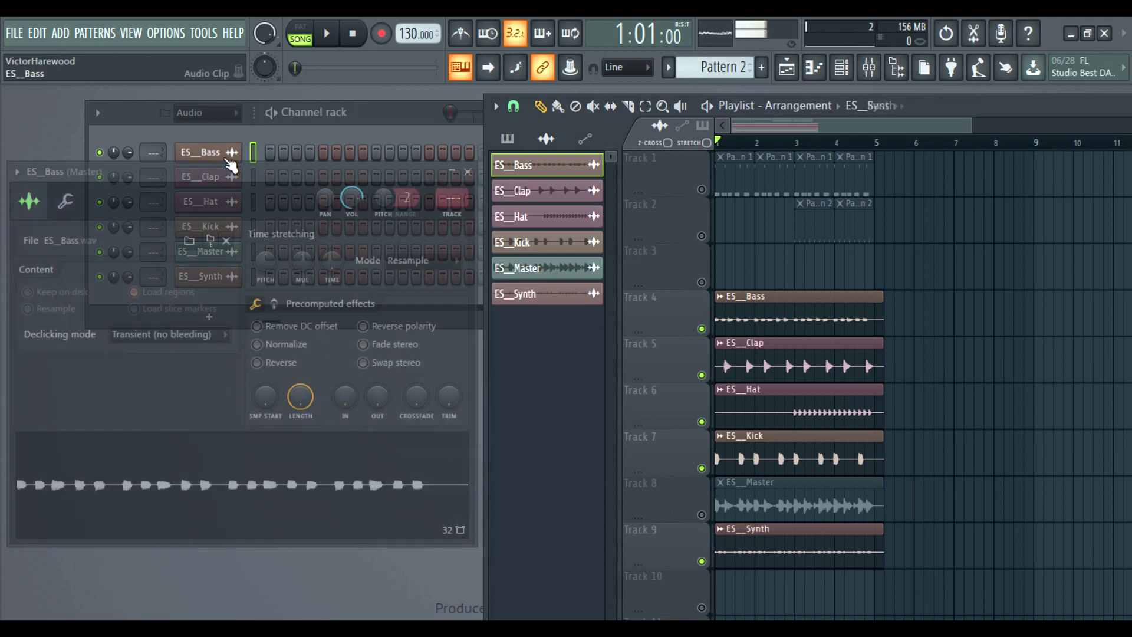
left_click(258, 344)
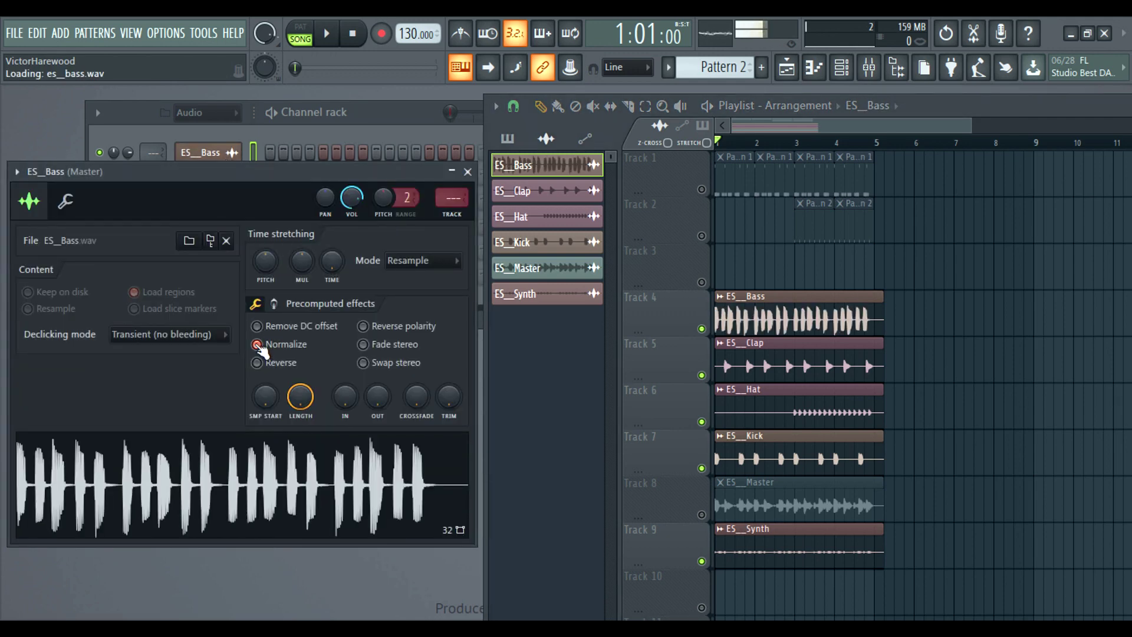
key("space")
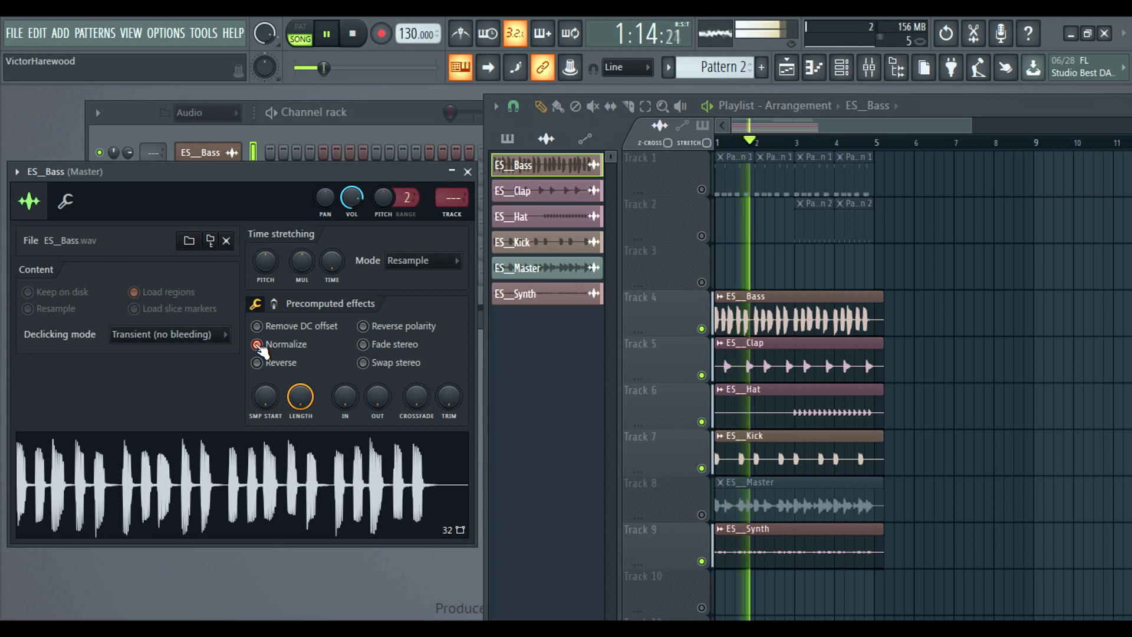
key("space")
left_click(258, 345)
- Audition the ES_Bass sample reversed, then turn Reverse off
left_click(262, 364)
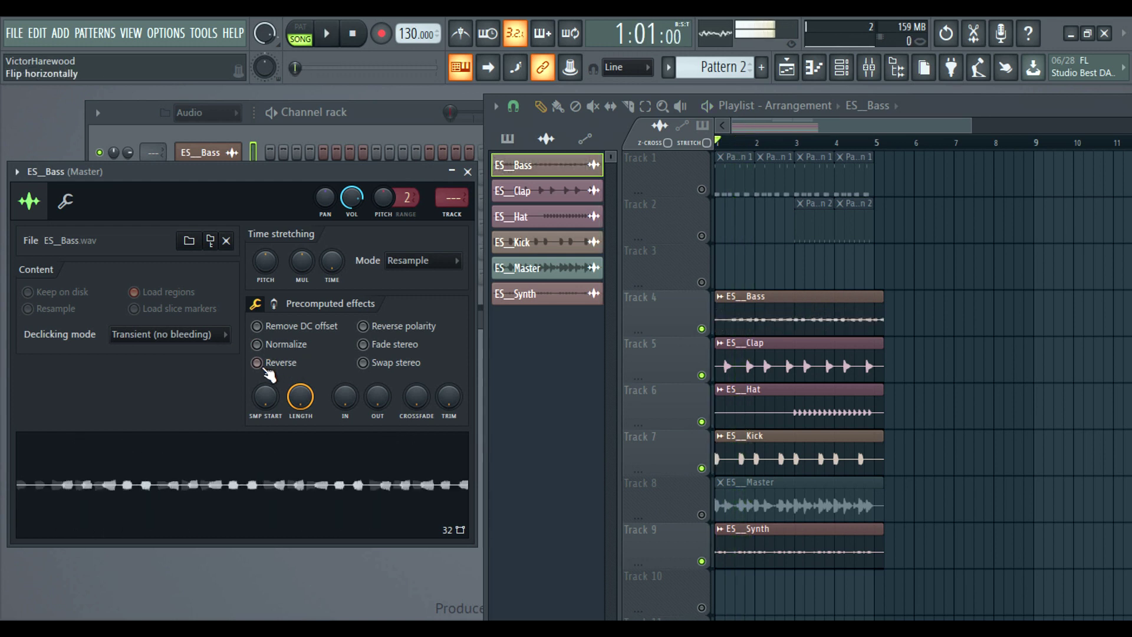
key("space")
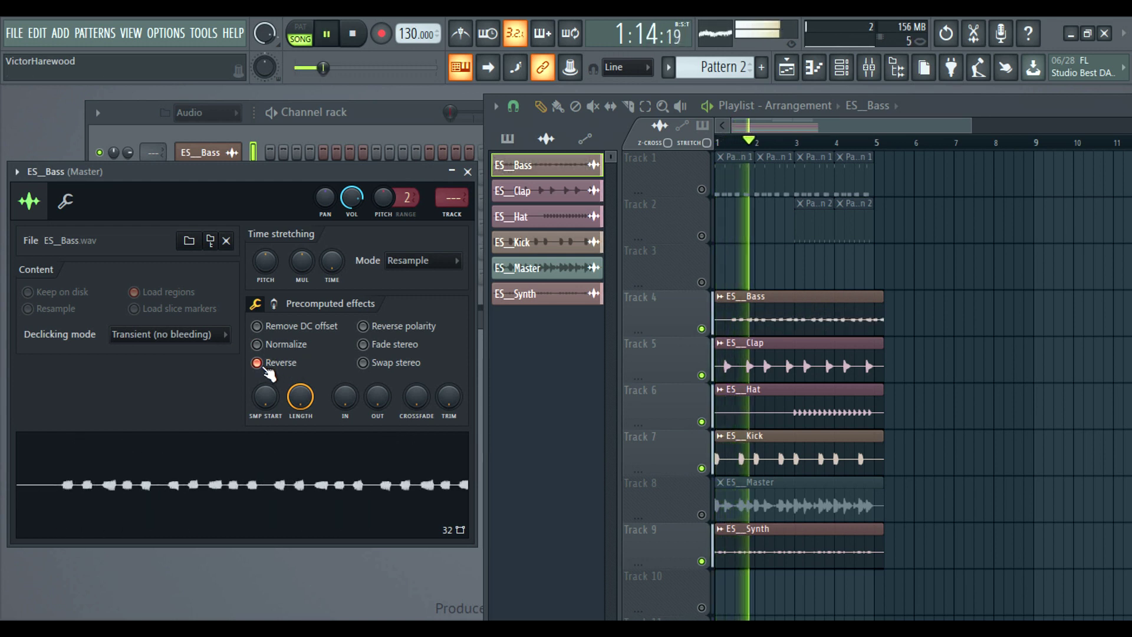
key("space")
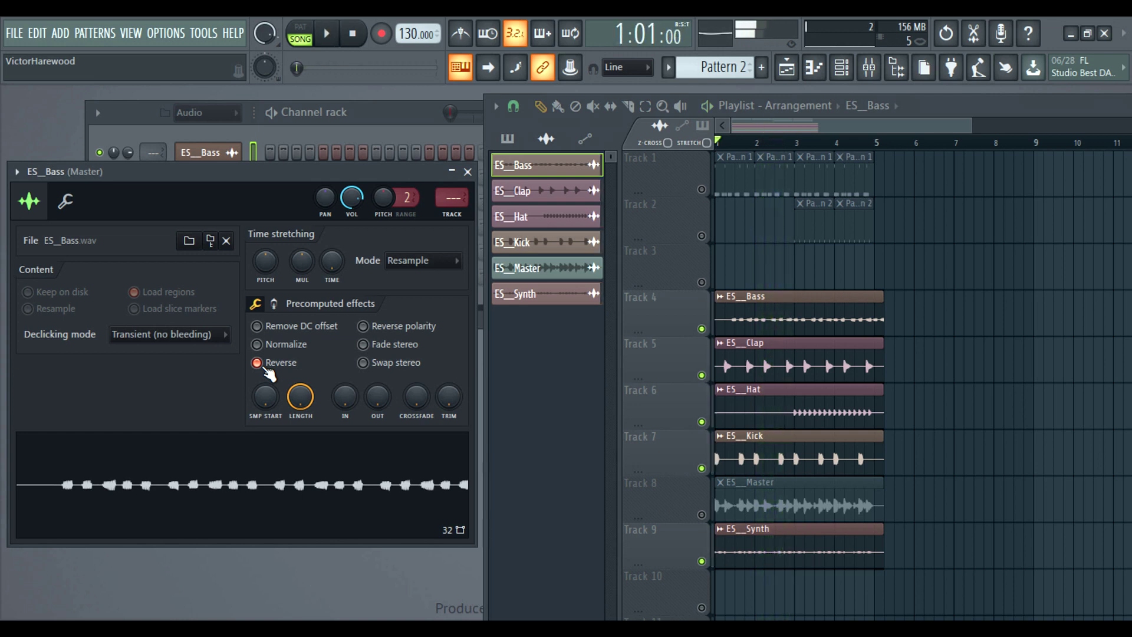
left_click(260, 364)
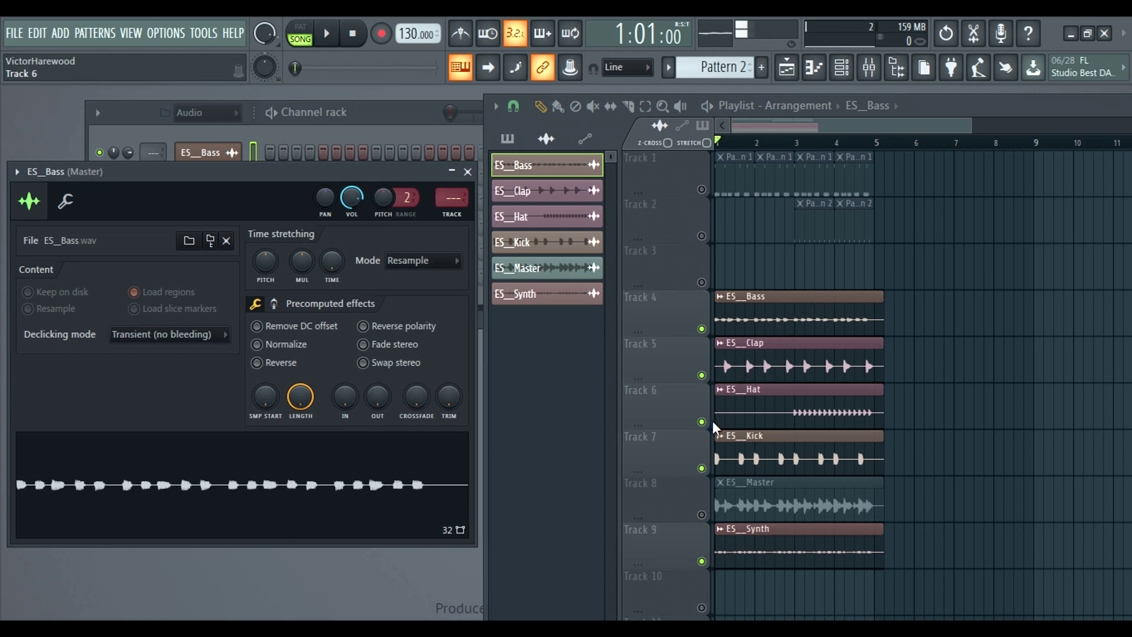
- Close the ES_Bass settings, zoom the playlist to bars 1–4 and play the song
left_click(467, 171)
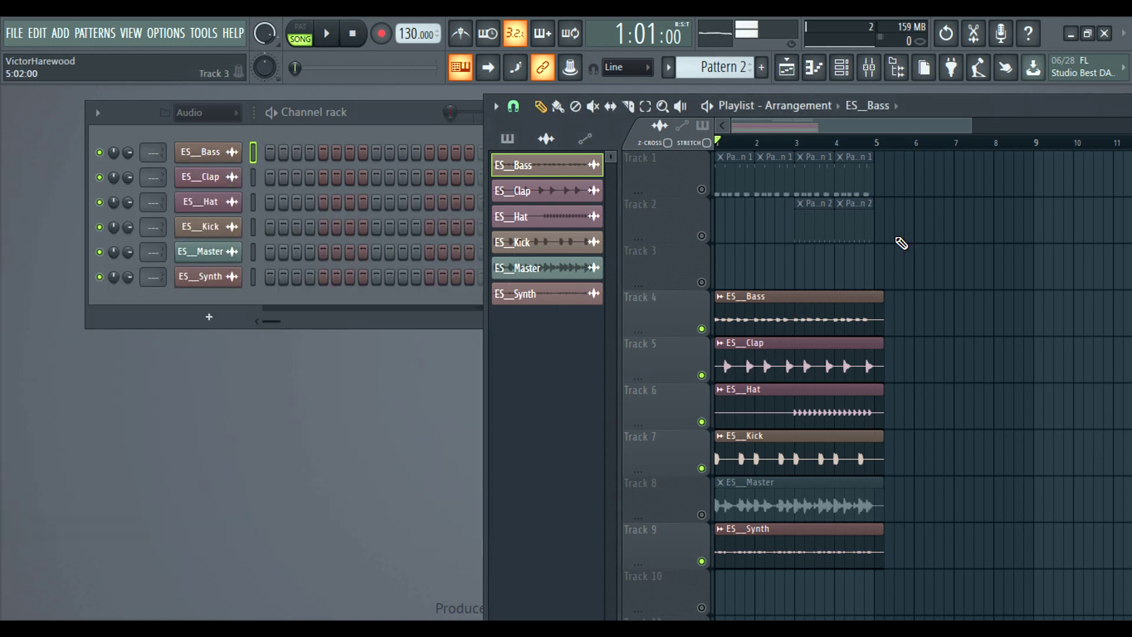
left_click_drag(972, 126, 814, 129)
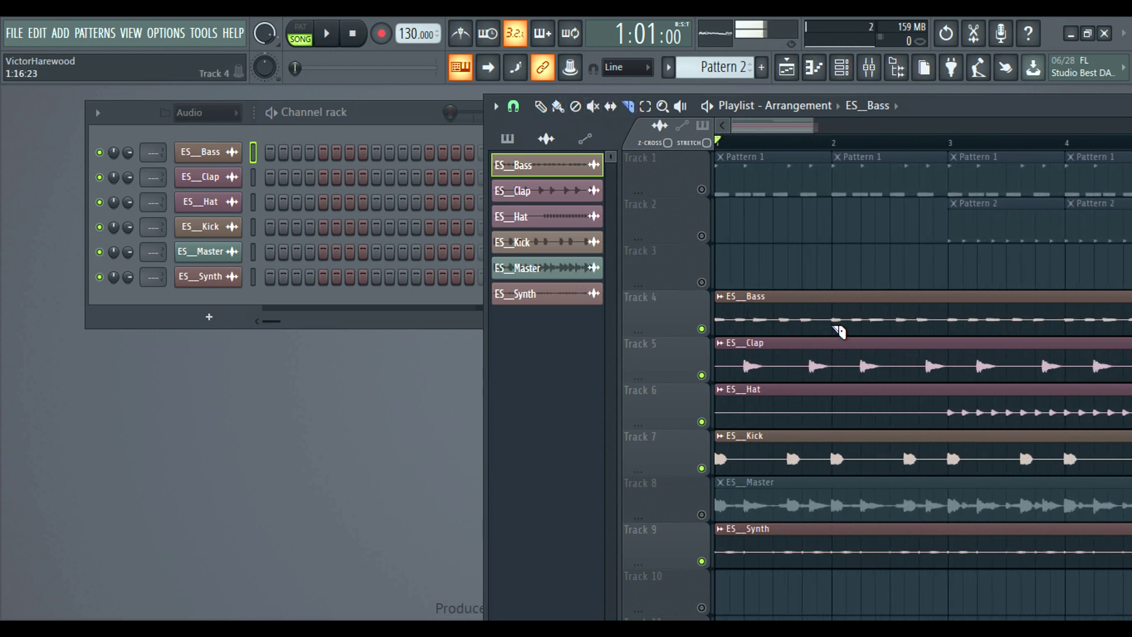
key("space")
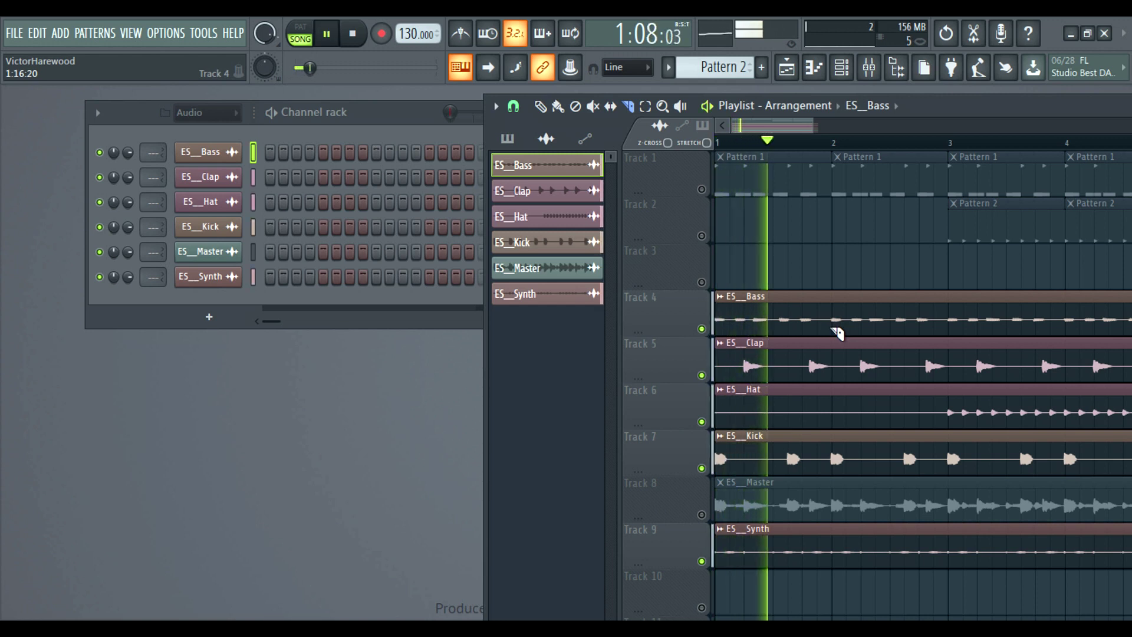
key("space")
- Show the Channel rack's Unsorted group with its drum channels
mouse_move(639, 628)
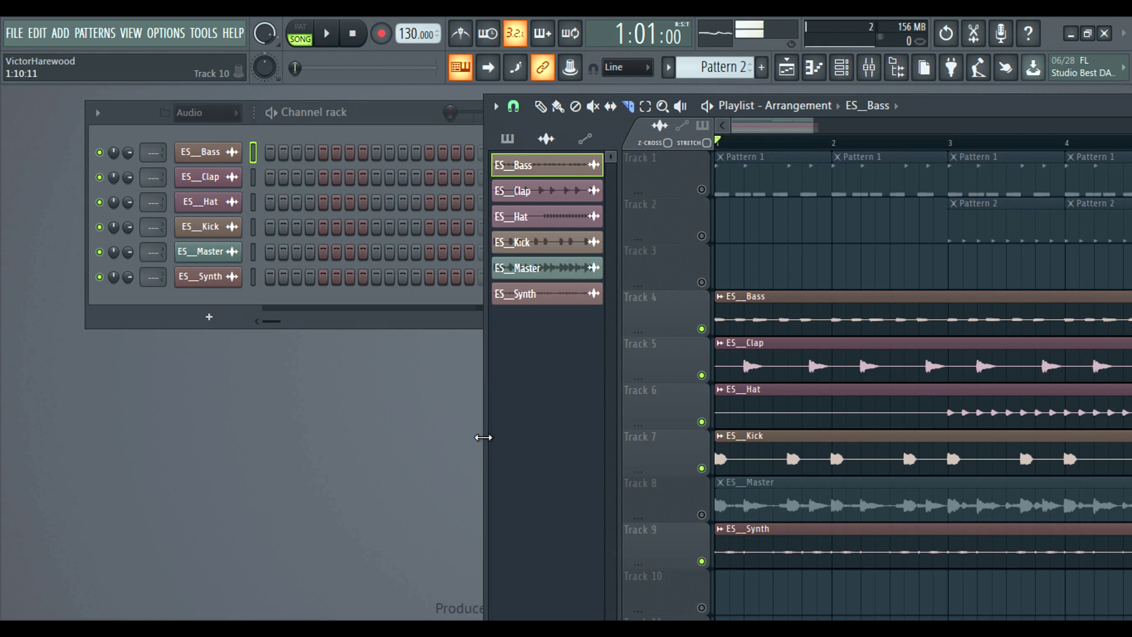
left_click(363, 132)
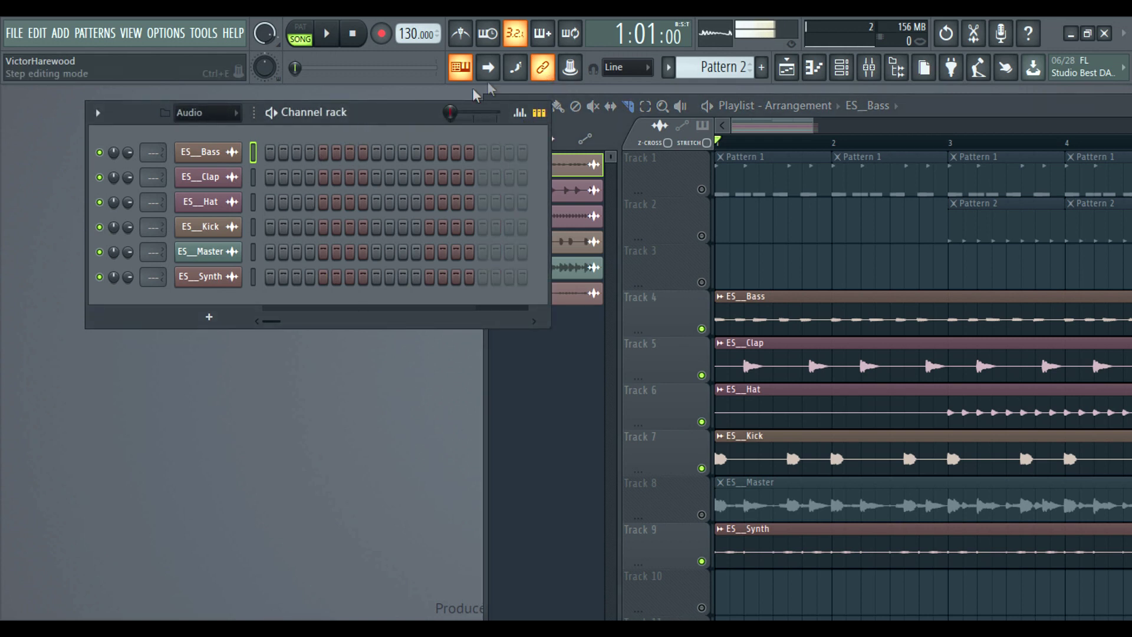
key("KP_Subtract")
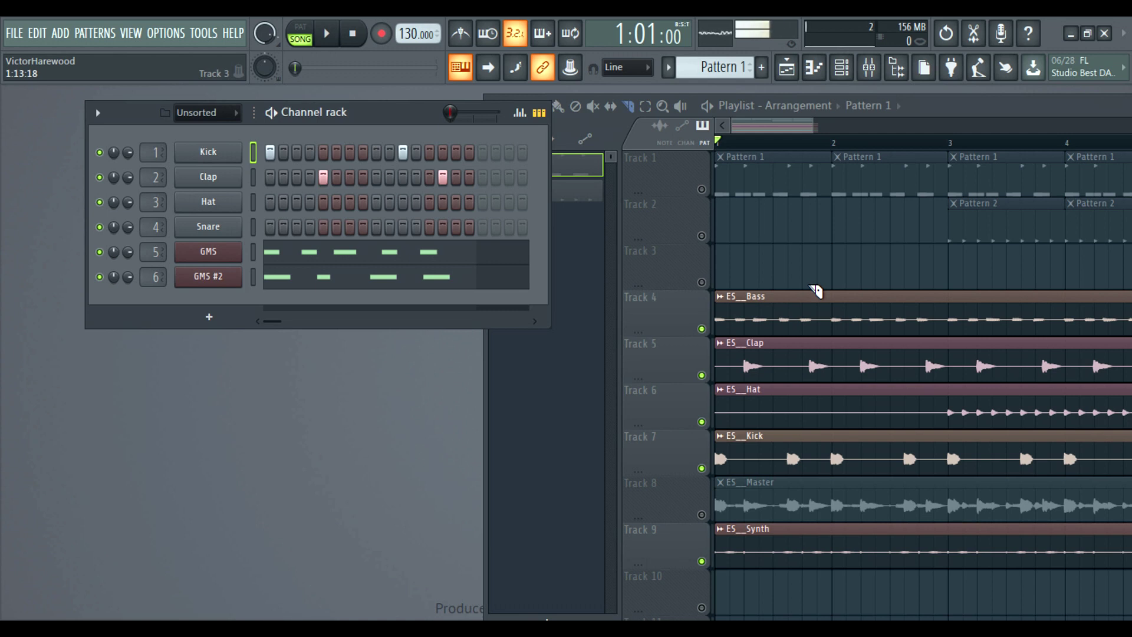
- Split the ES_Bass clip on Track 4 at bar 2 and set snapping to Line
left_click_drag(840, 303, 835, 336)
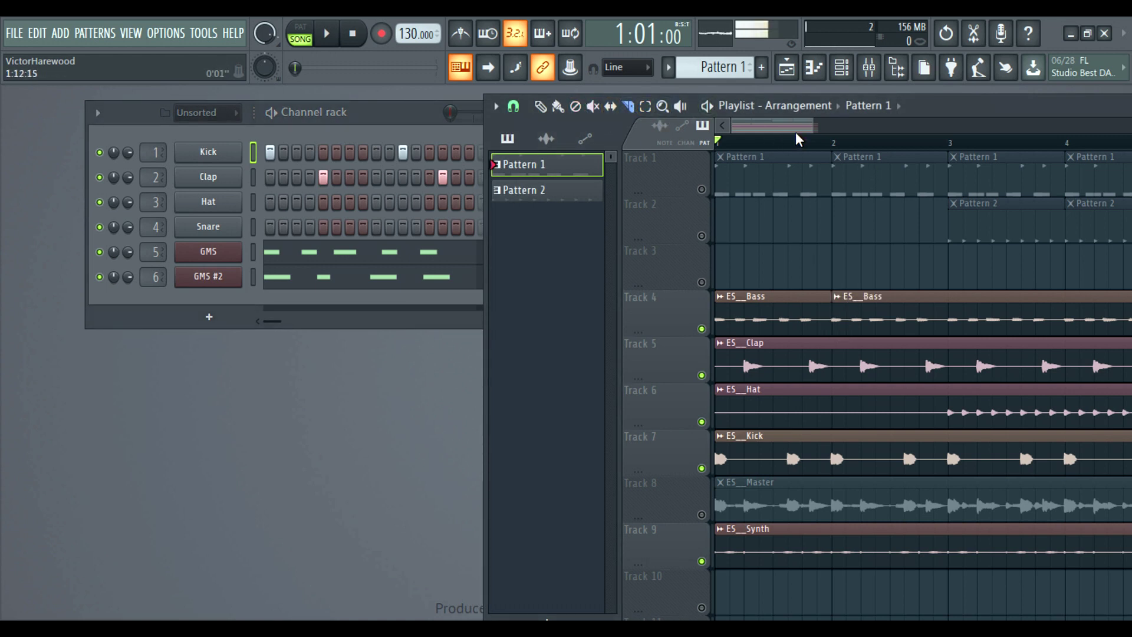
left_click(513, 106)
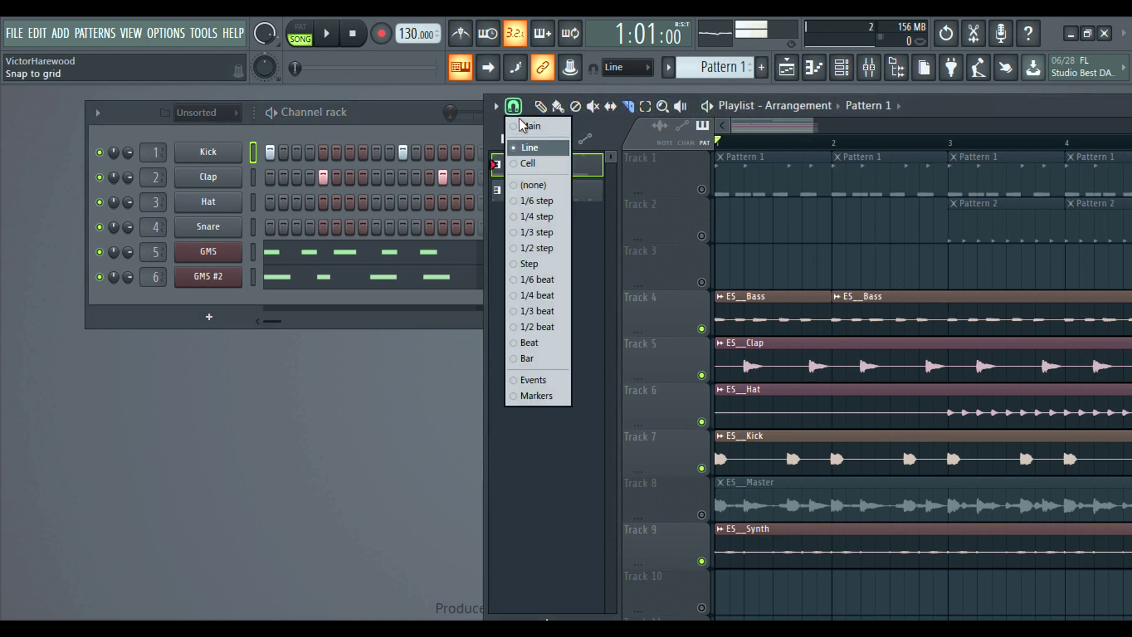
left_click(533, 147)
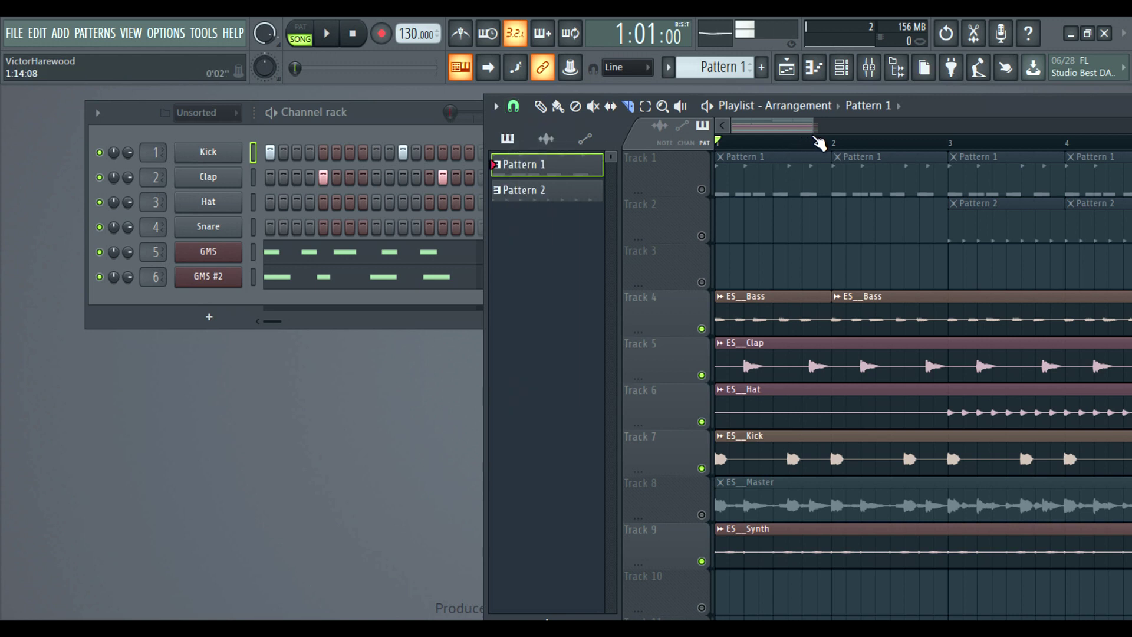
left_click_drag(815, 127, 895, 127)
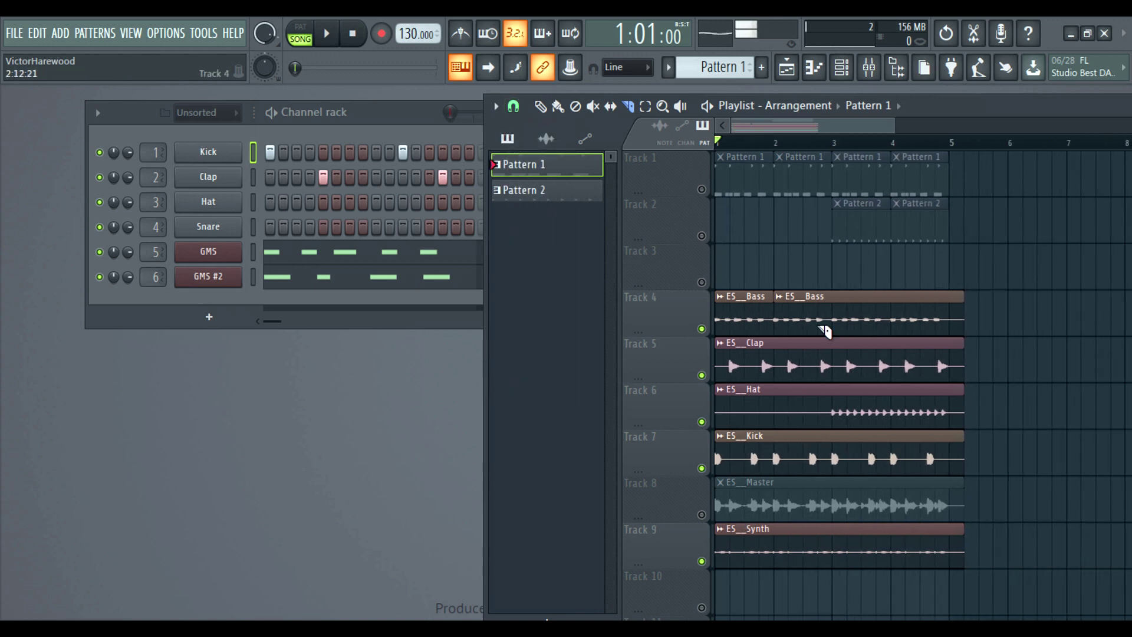
- Cut short slices from the ES_Bass clip, reposition one and play the result
mouse_move(814, 300)
left_mouse_down()
mouse_move(819, 341)
mouse_move(836, 336)
left_mouse_up()
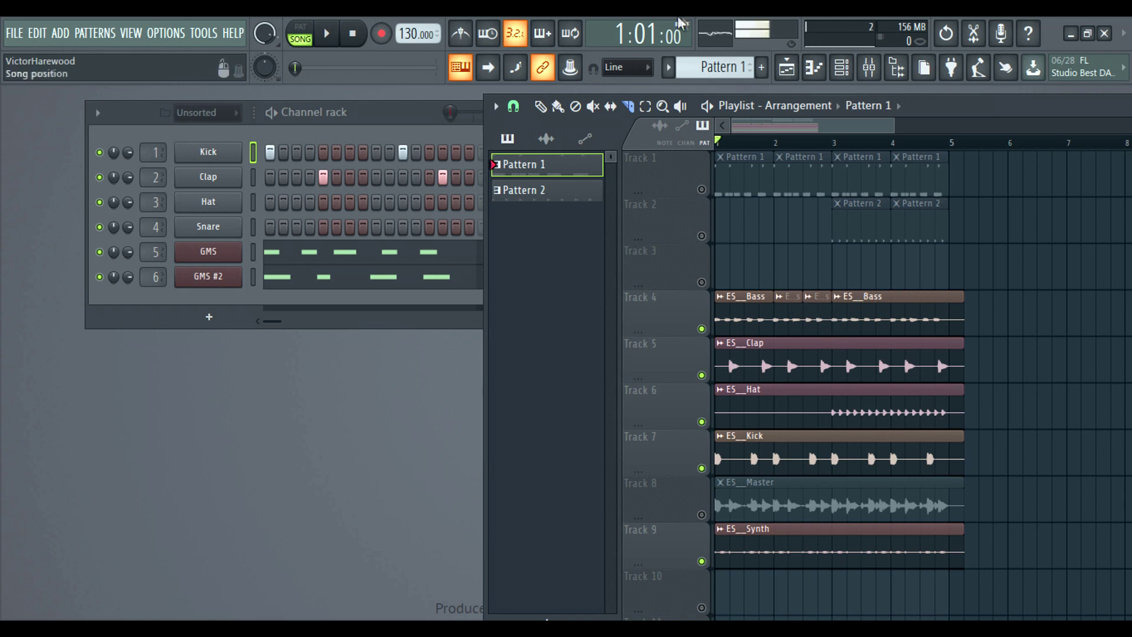
left_click(540, 107)
left_click_drag(789, 316, 757, 320)
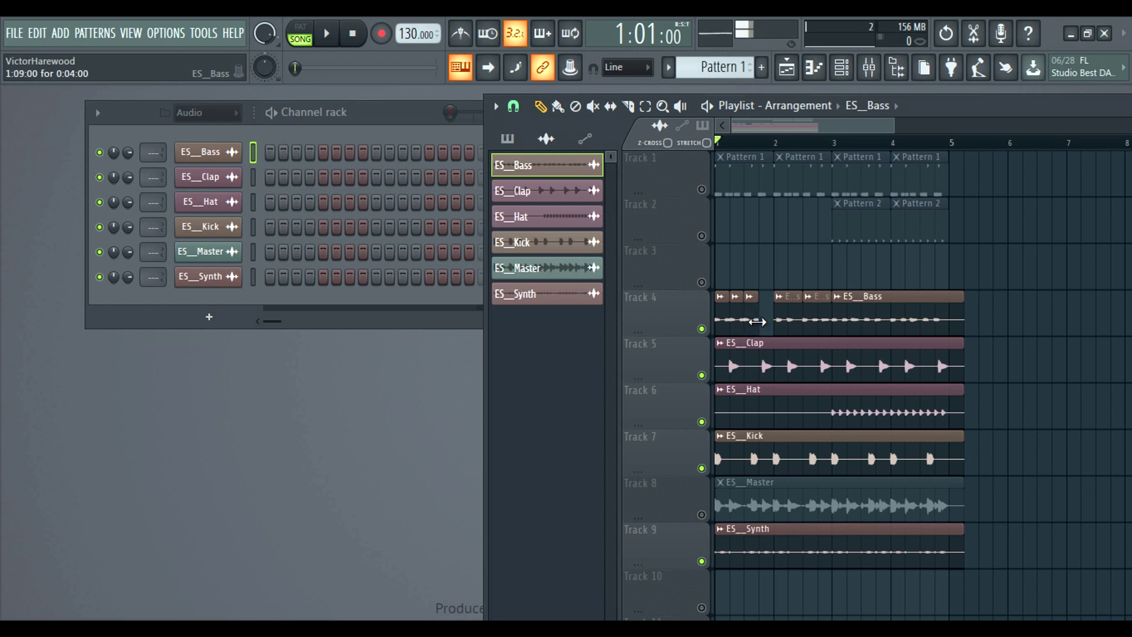
key("space")
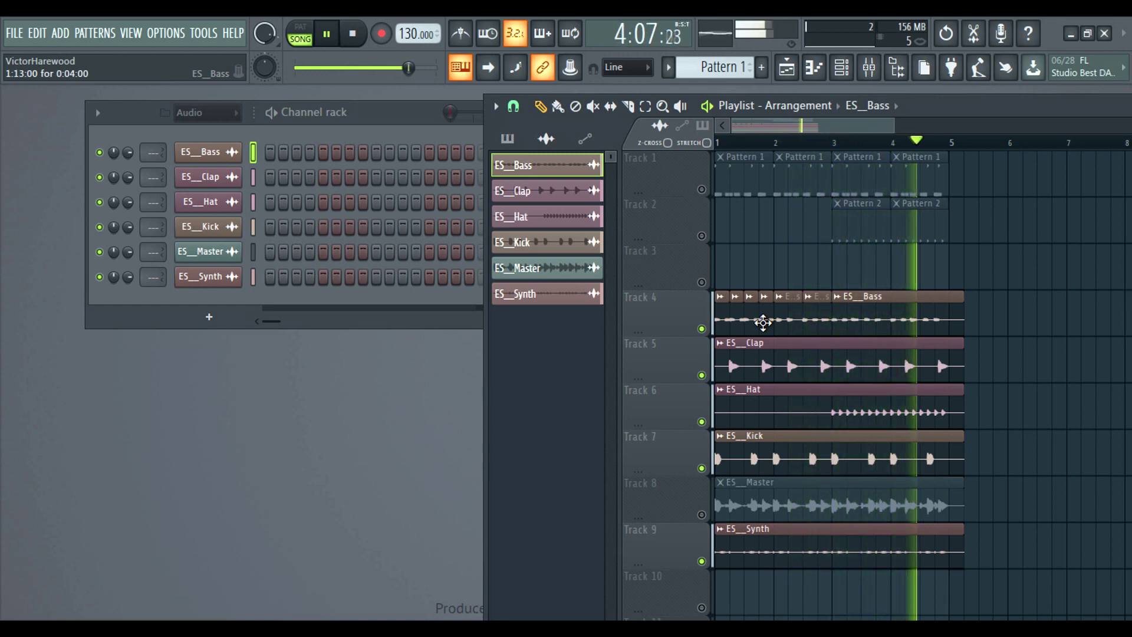
key("space")
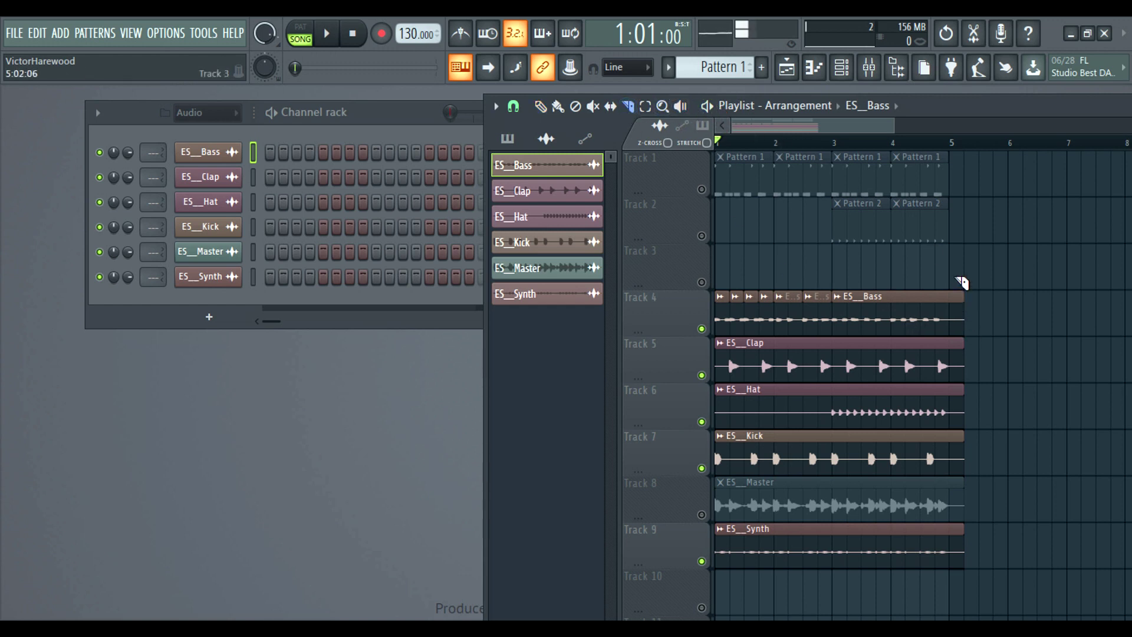
left_click_drag(972, 487, 966, 200)
key("space")
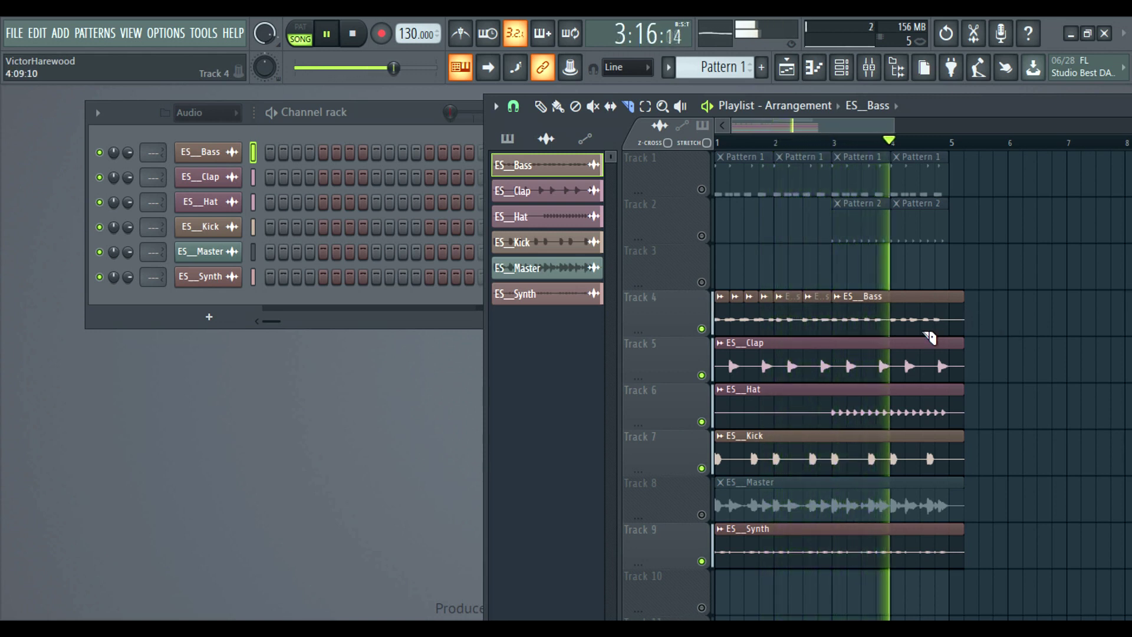
key("space")
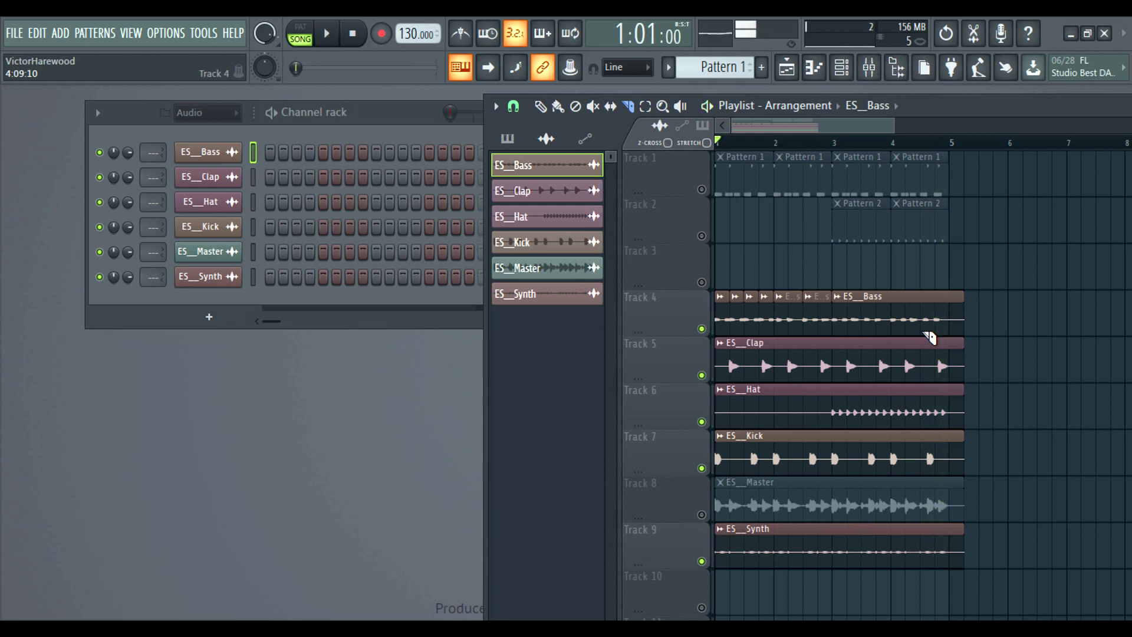